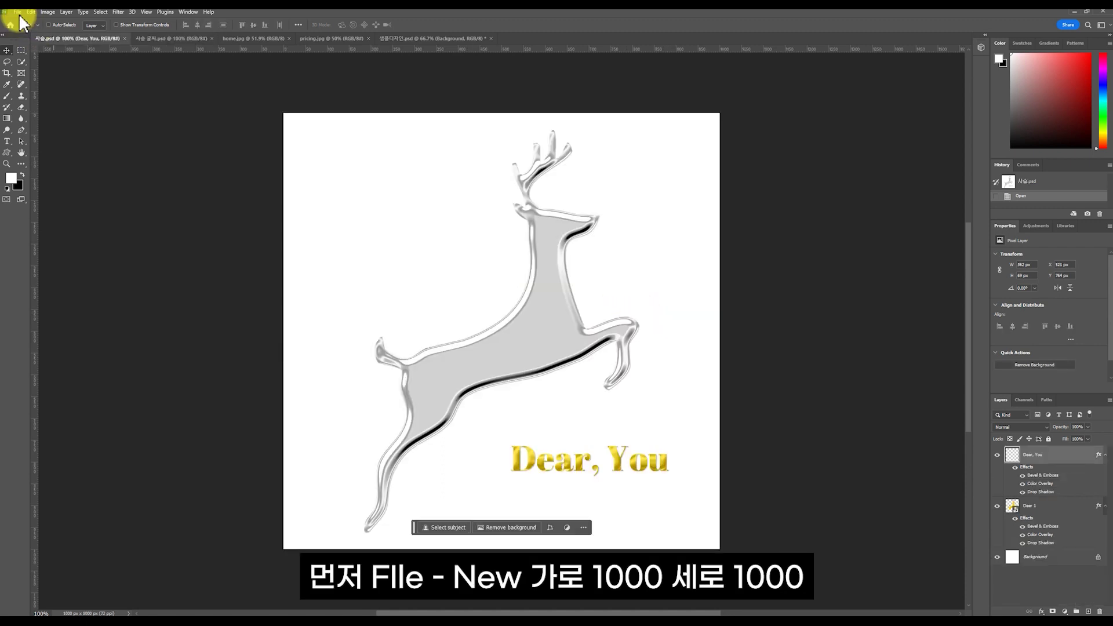
Create a new document of 1000 × 1000 pixels at 72 pixels/inch in RGB Color with a white background
click(18, 13)
click(24, 20)
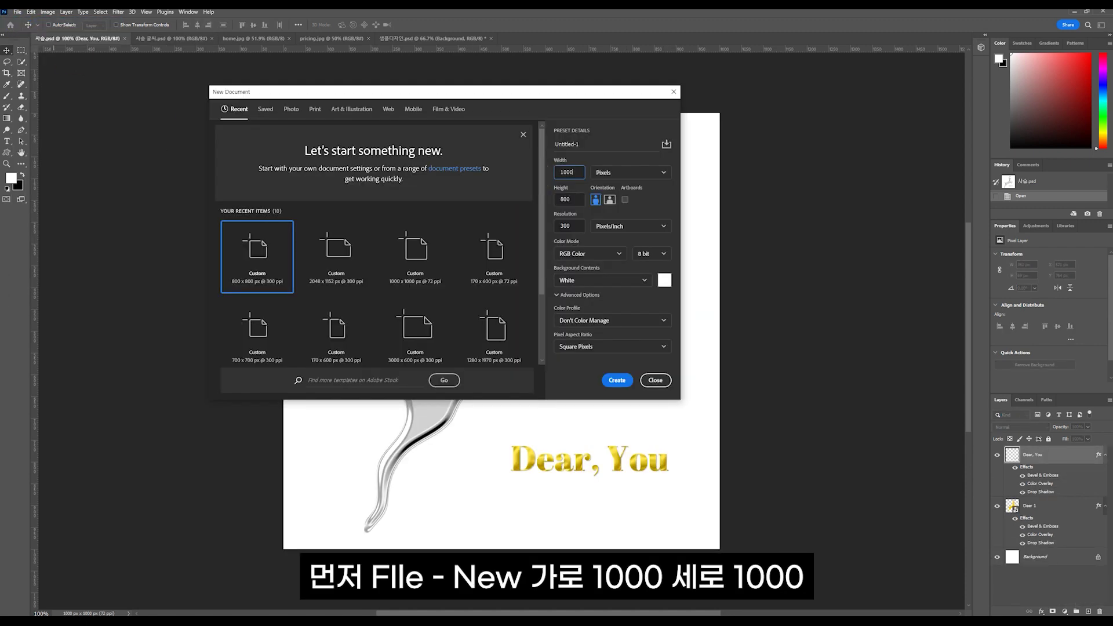
double_click(565, 227)
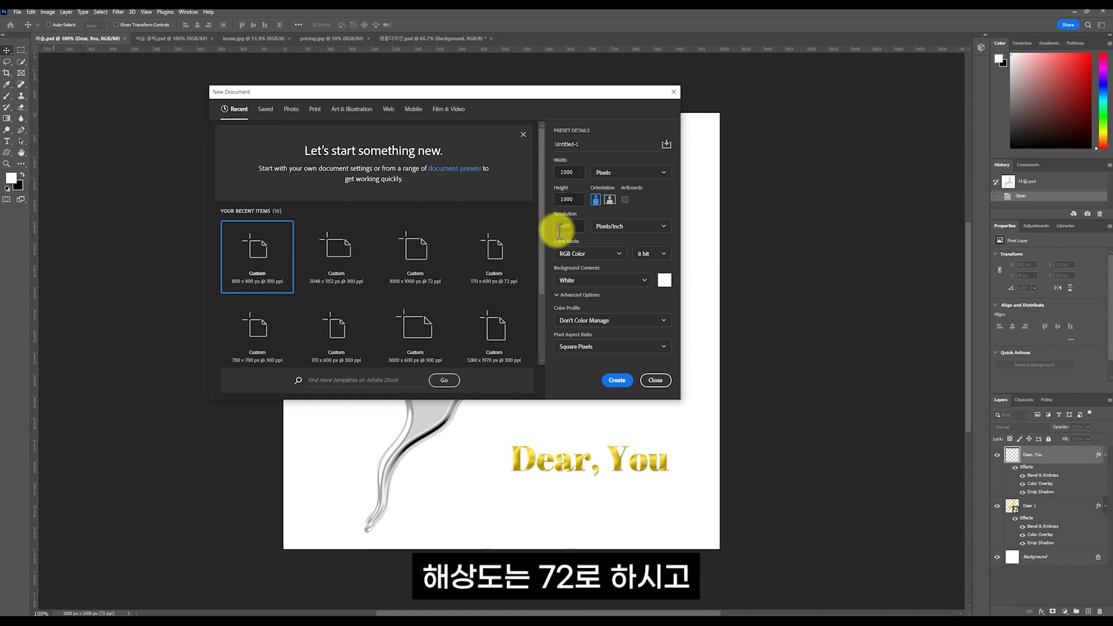
click(592, 254)
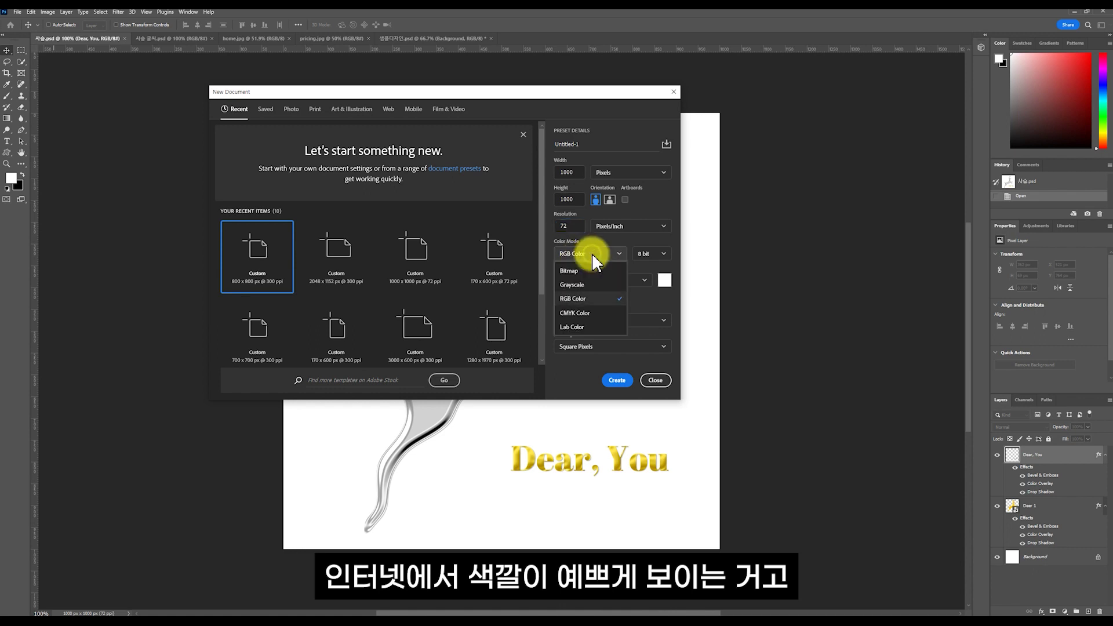
click(596, 299)
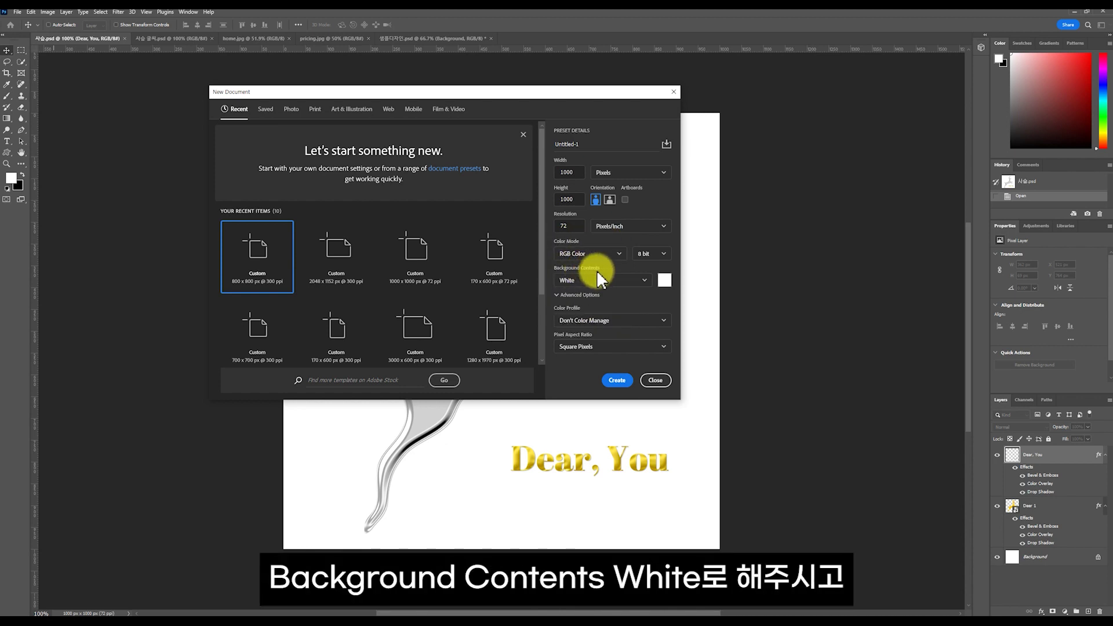
click(579, 280)
click(581, 290)
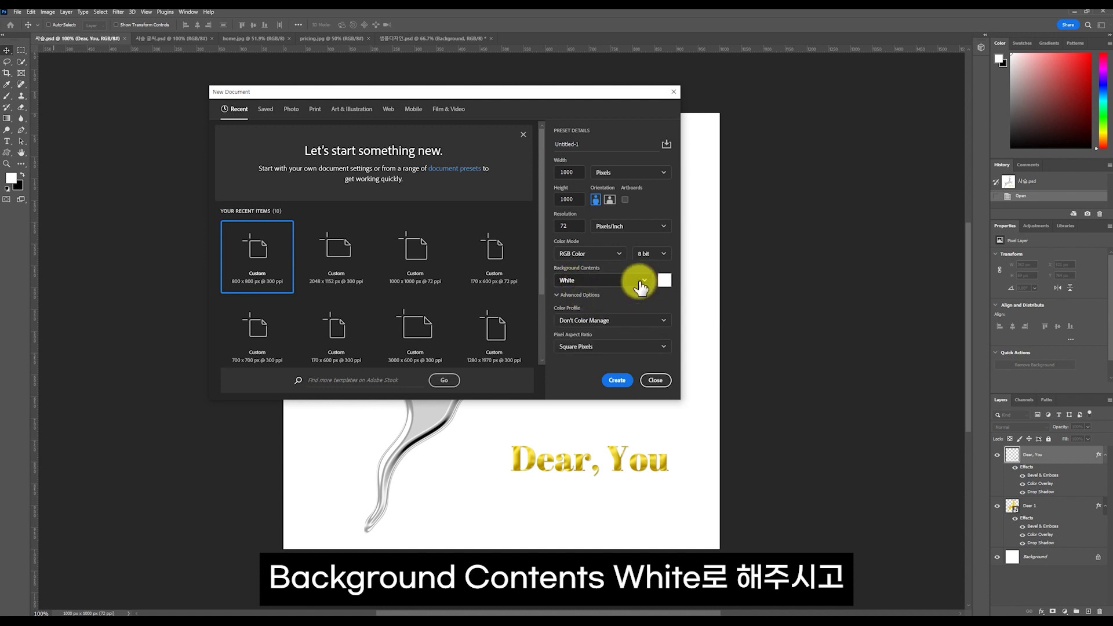
click(617, 380)
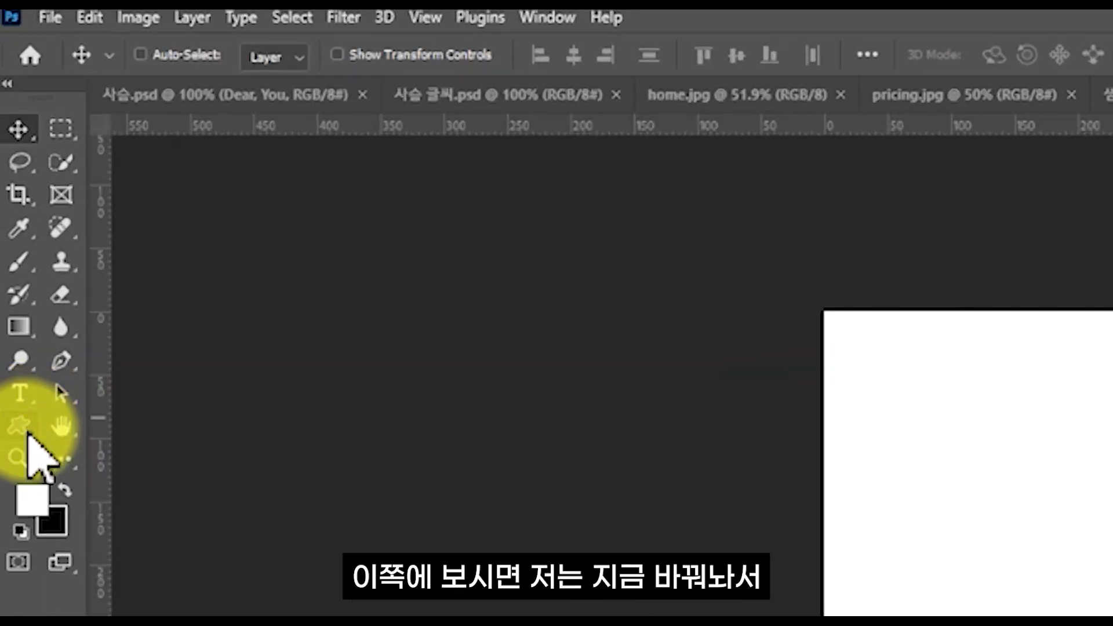
Activate the Custom Shape Tool and choose the leaping deer shape from the Wild Animals group
click(27, 431)
click(63, 427)
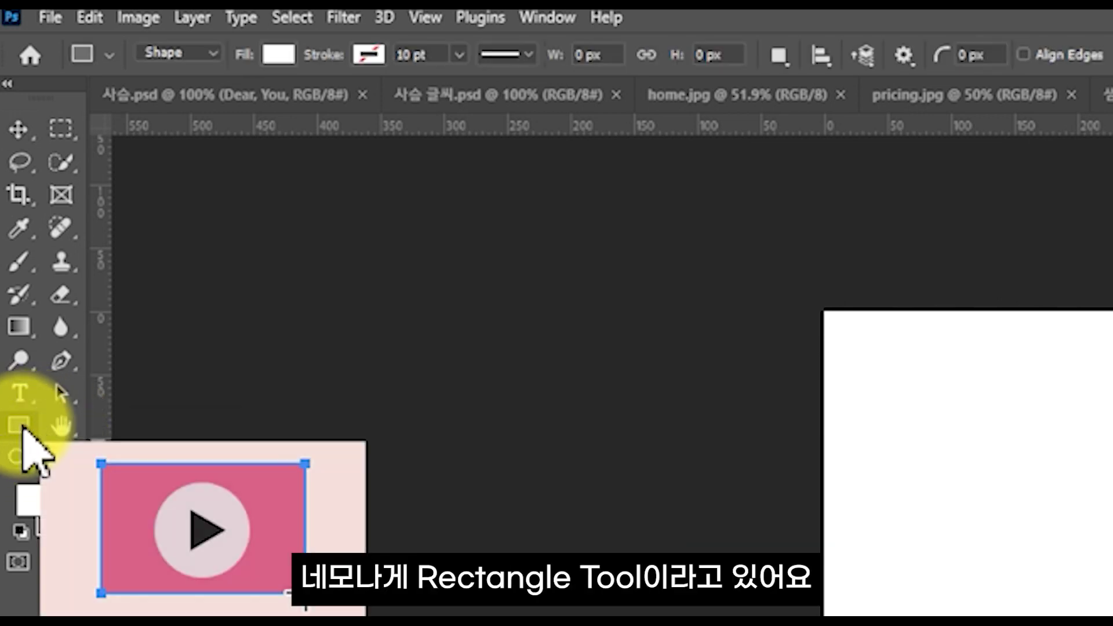
click(21, 426)
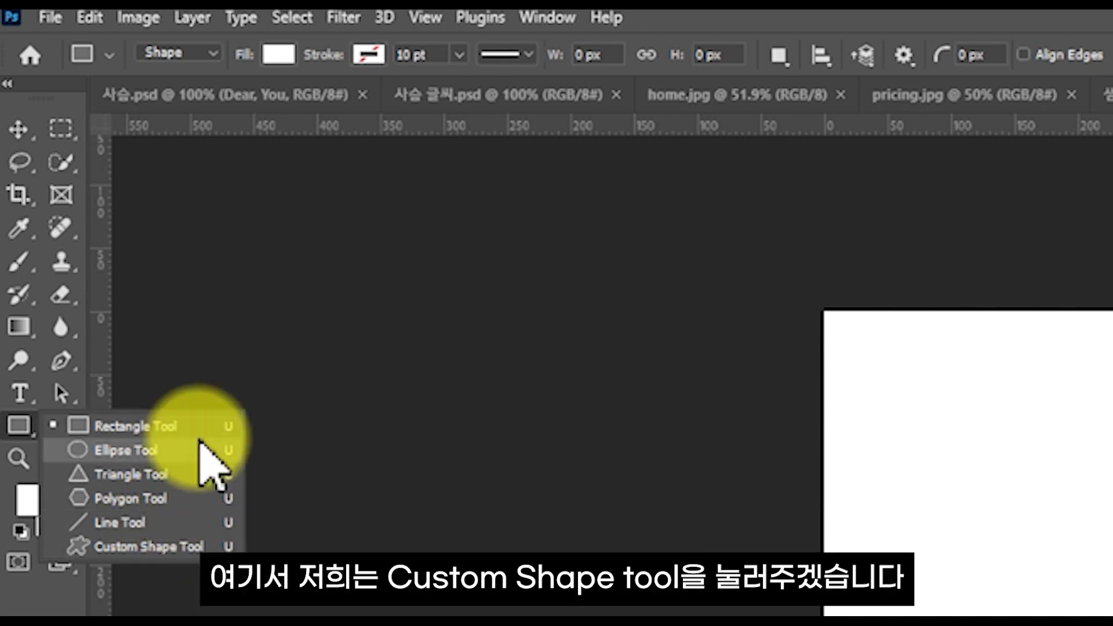
click(215, 546)
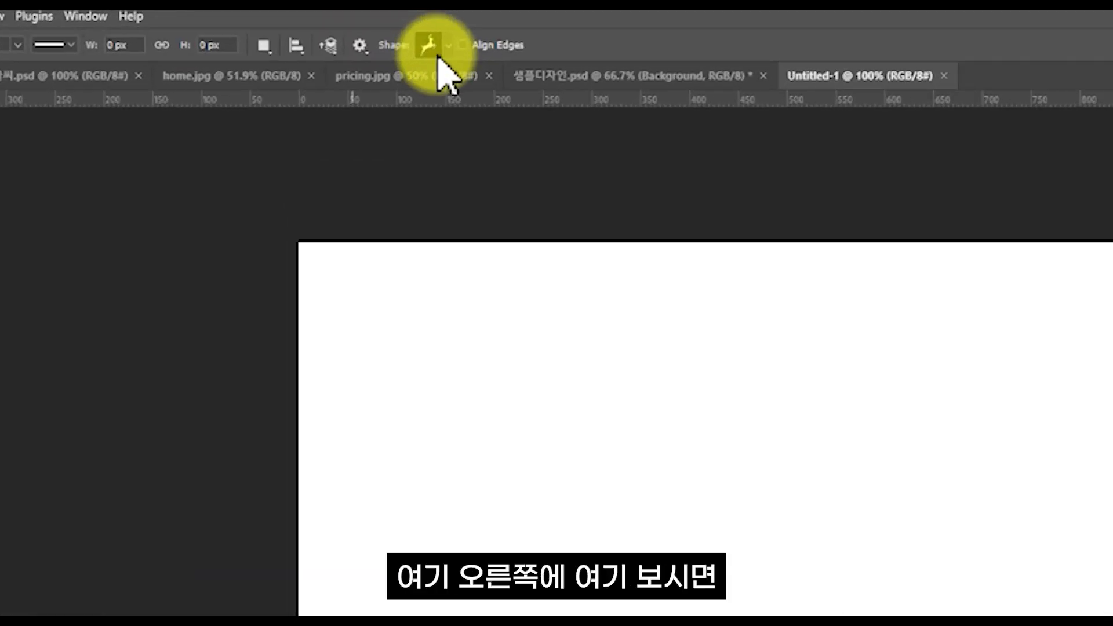
click(437, 50)
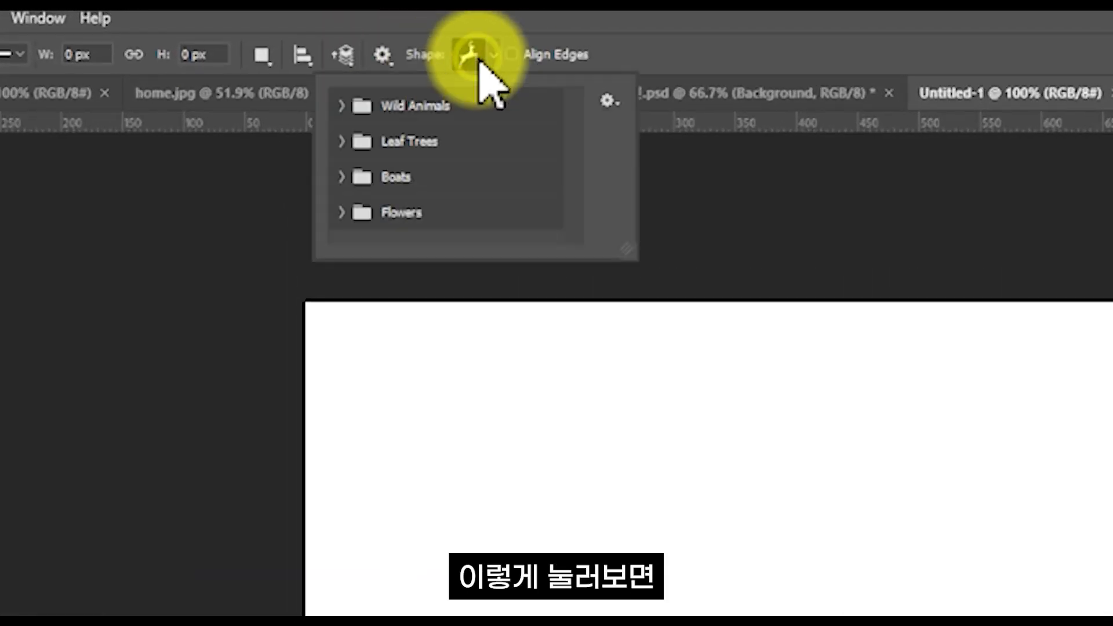
click(423, 107)
scroll(440, 199, down, 2)
scroll(440, 206, up, 2)
scroll(432, 190, down, 6)
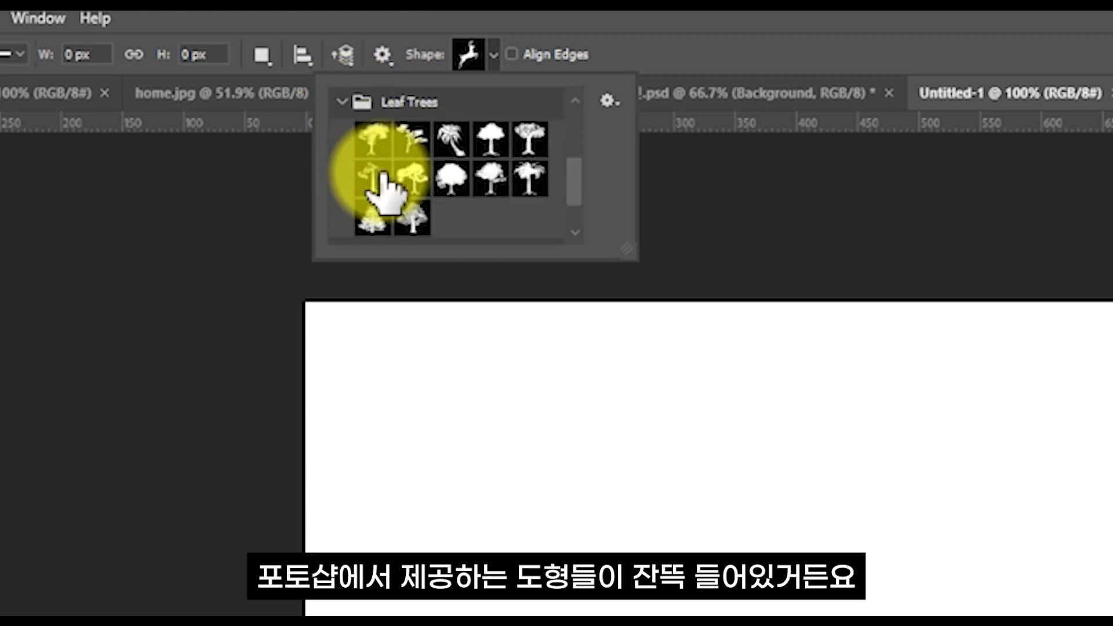
scroll(349, 198, up, 6)
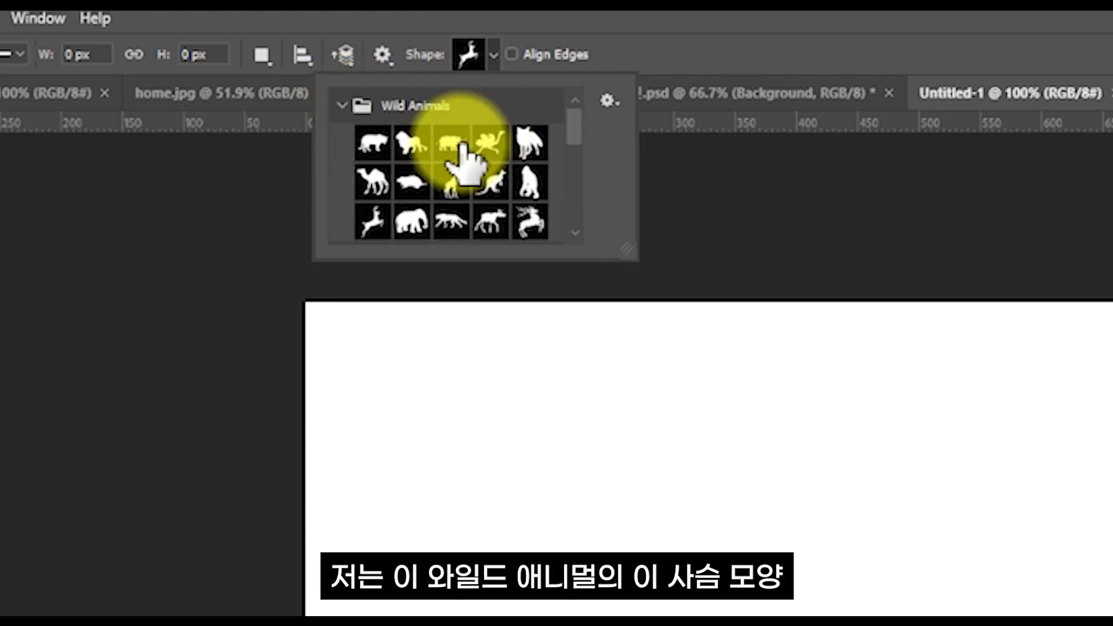
scroll(441, 174, down, 1)
click(377, 203)
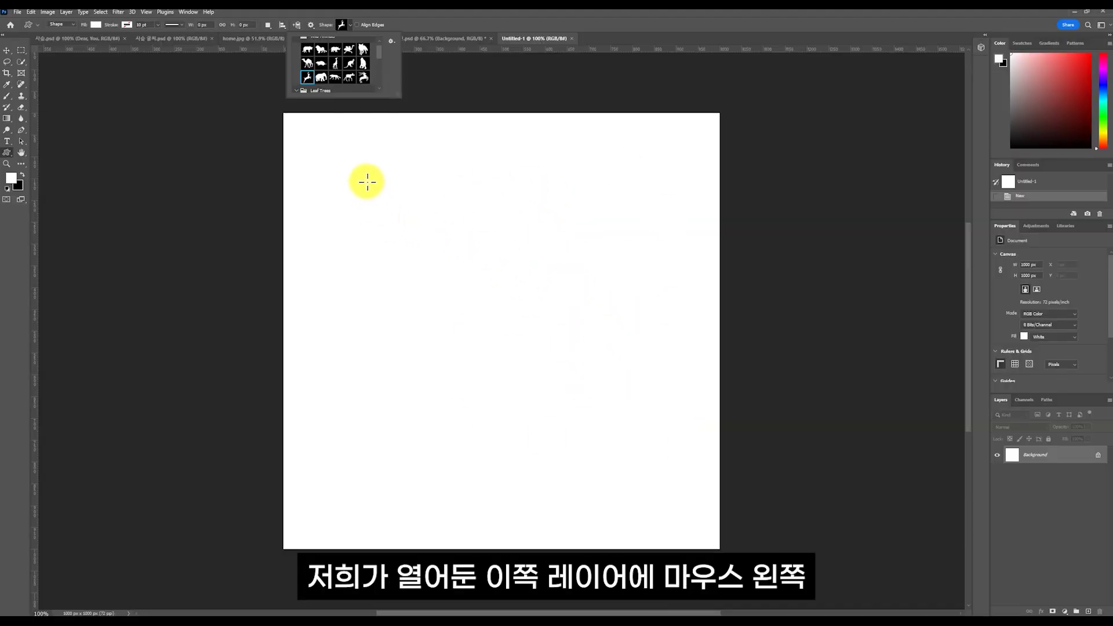
mouse_move(367, 182)
mouse_down()
mouse_move(510, 333)
mouse_move(569, 410)
mouse_move(552, 420)
mouse_move(581, 338)
mouse_move(614, 419)
mouse_move(671, 353)
mouse_move(507, 370)
mouse_move(641, 464)
mouse_move(480, 315)
mouse_move(698, 415)
mouse_move(626, 490)
mouse_move(527, 495)
mouse_move(574, 464)
mouse_move(569, 484)
mouse_move(651, 509)
mouse_move(660, 527)
mouse_move(564, 450)
mouse_move(552, 465)
mouse_move(642, 522)
mouse_move(514, 453)
mouse_move(486, 453)
mouse_up()
key(alt)
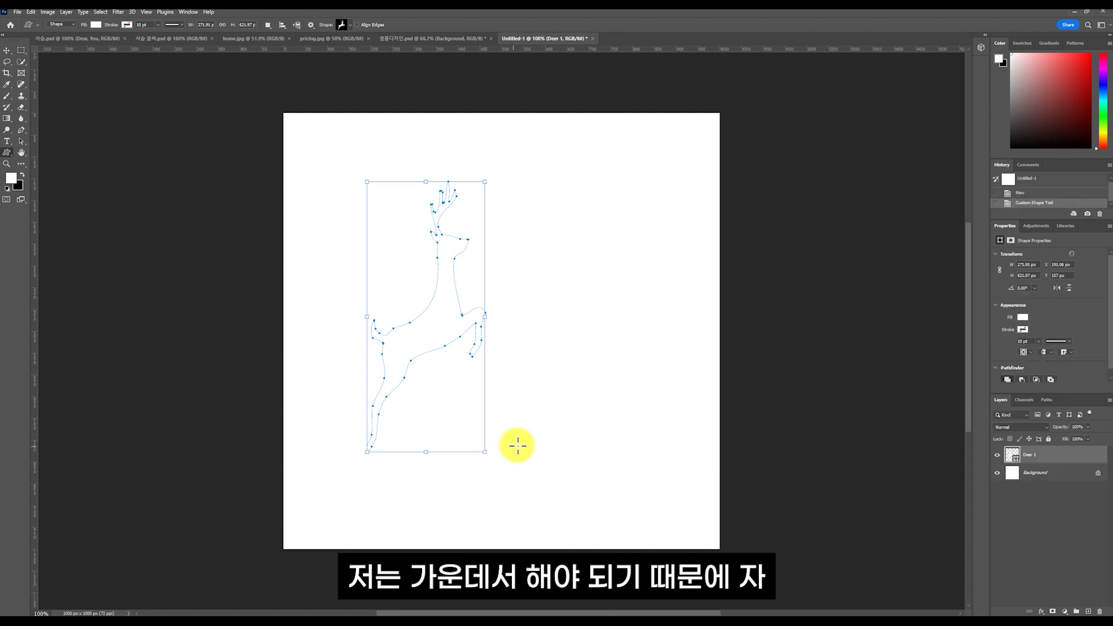
key(ctrl+z)
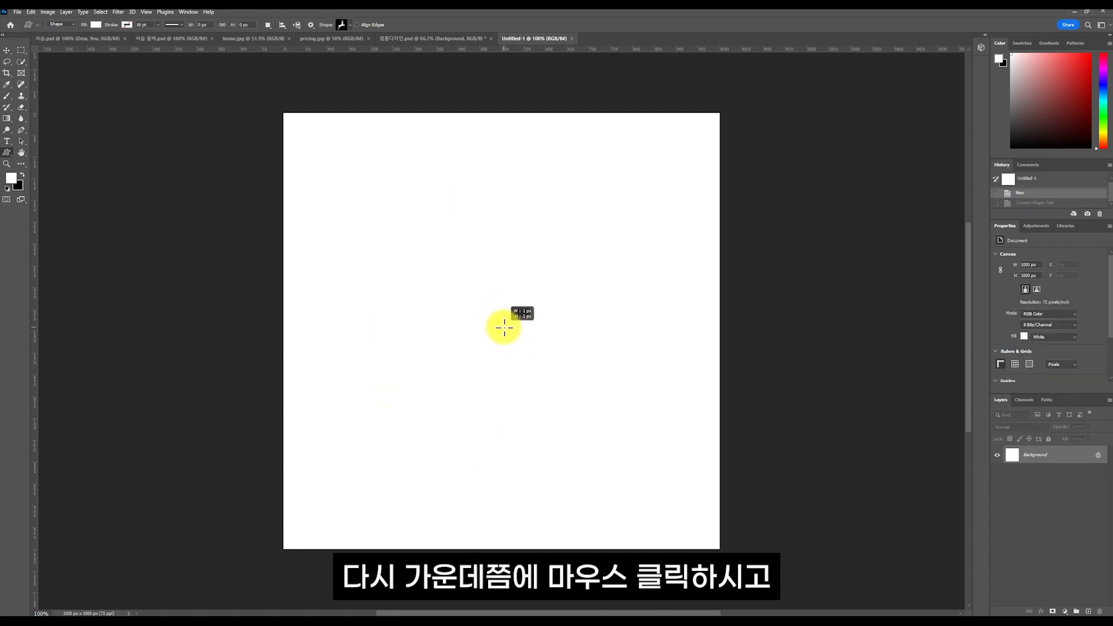
Draw the deer shape outward from the canvas centre, about 616 × 906 px, with a golden-yellow fill and no stroke
drag(504, 326, 726, 525)
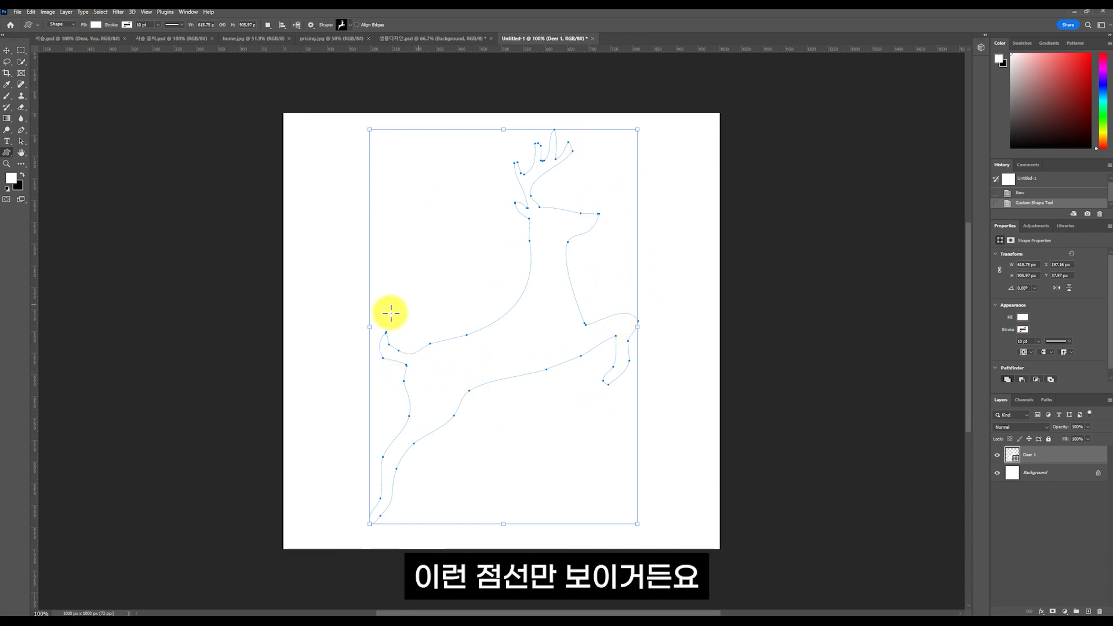
click(95, 26)
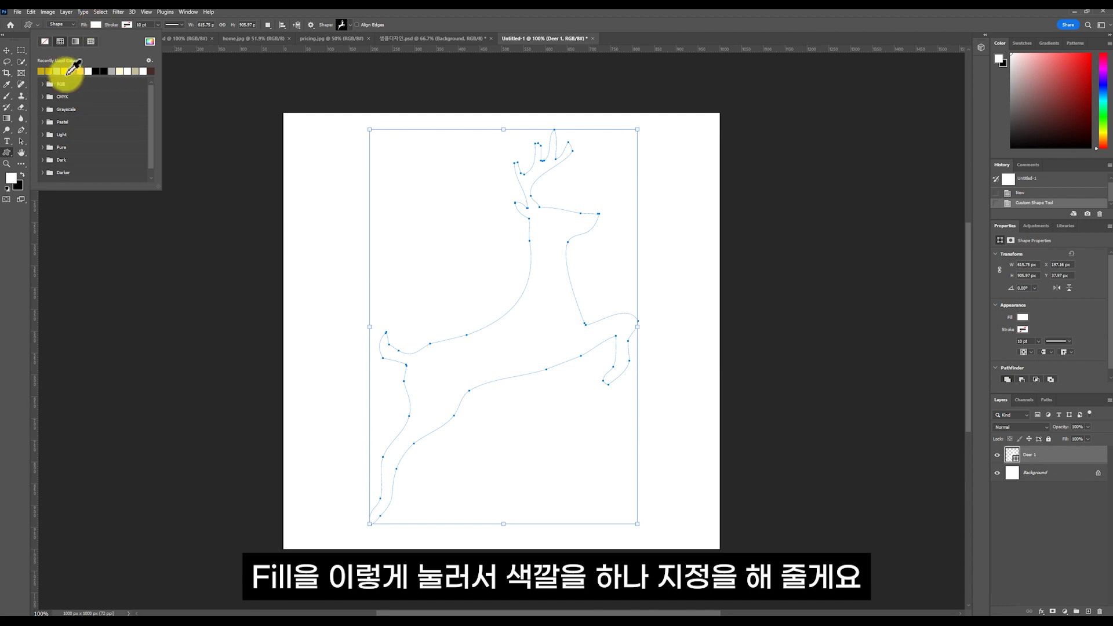
click(65, 70)
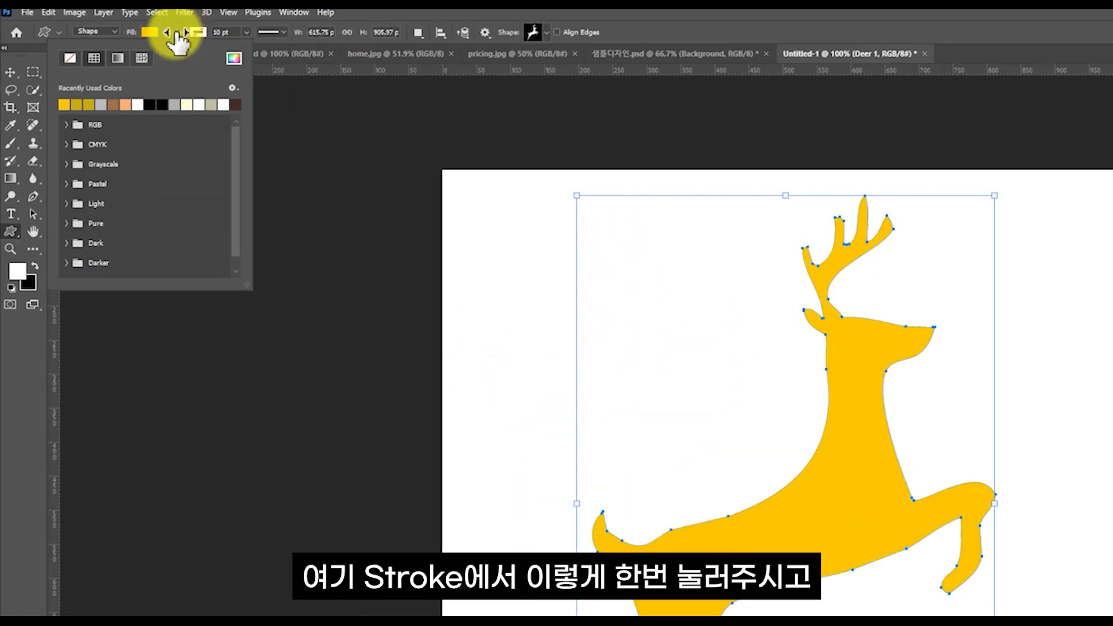
click(201, 33)
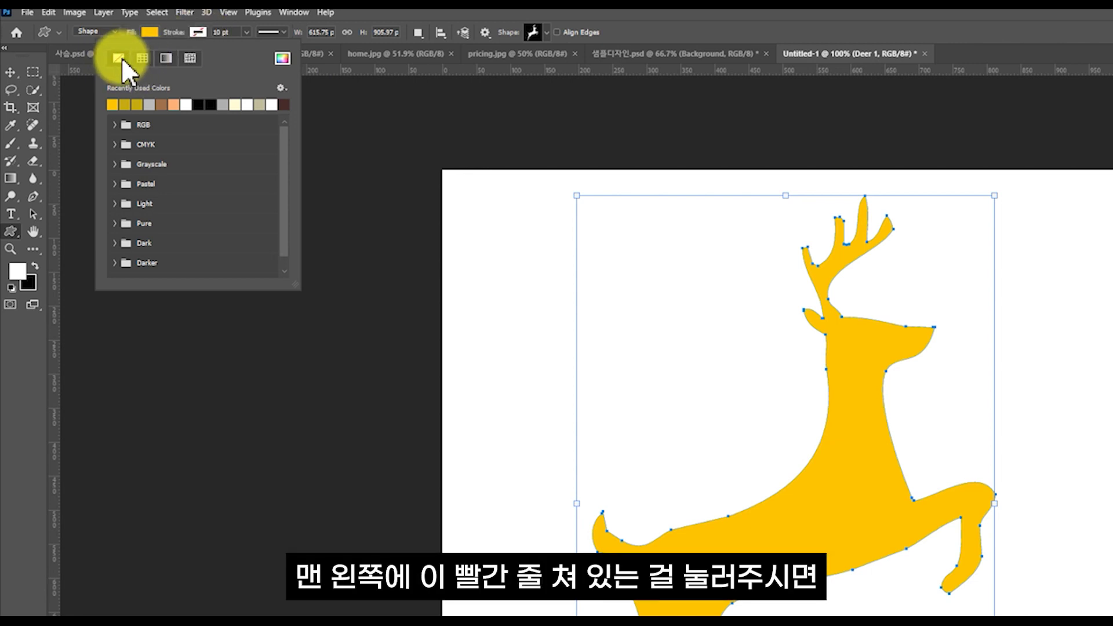
click(120, 57)
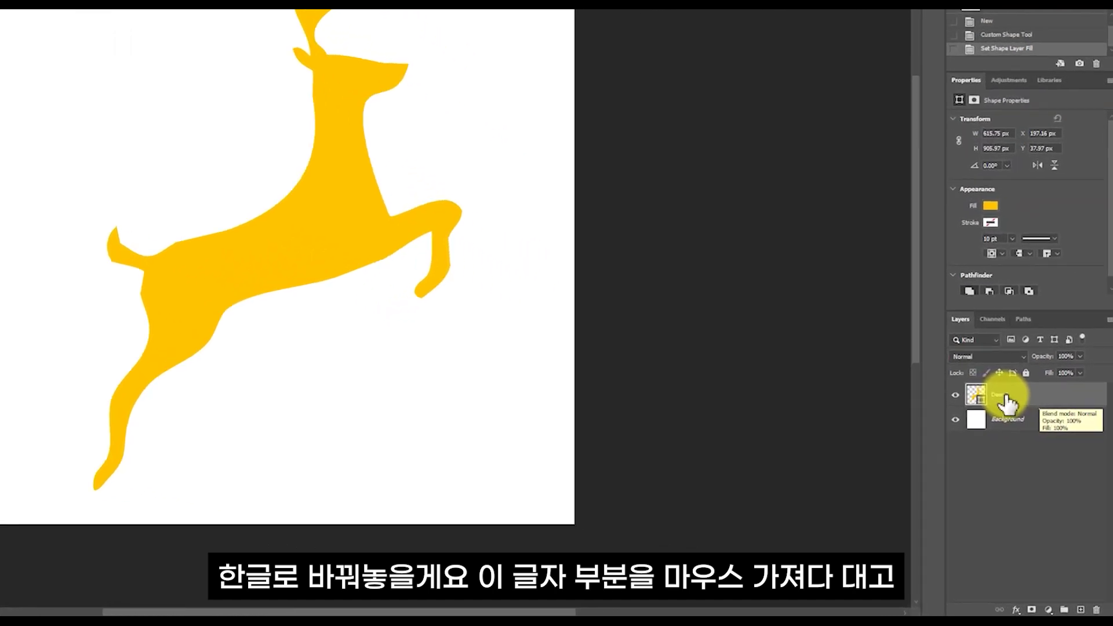
Rename the deer shape layer to 사슴 and convert it to a smart object
double_click(1034, 456)
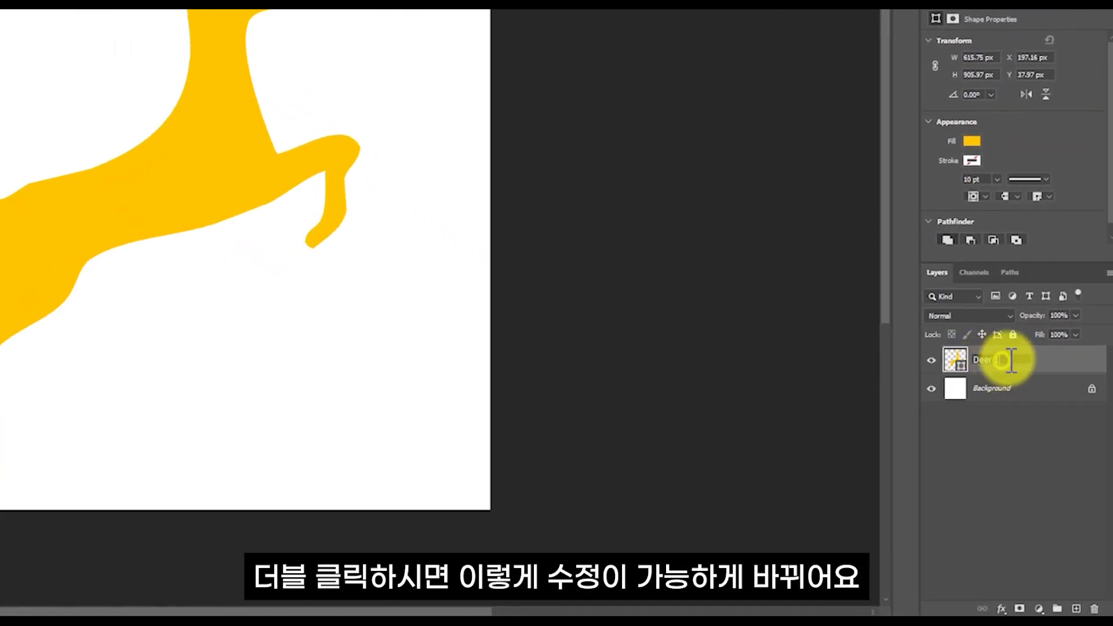
text(사슴)
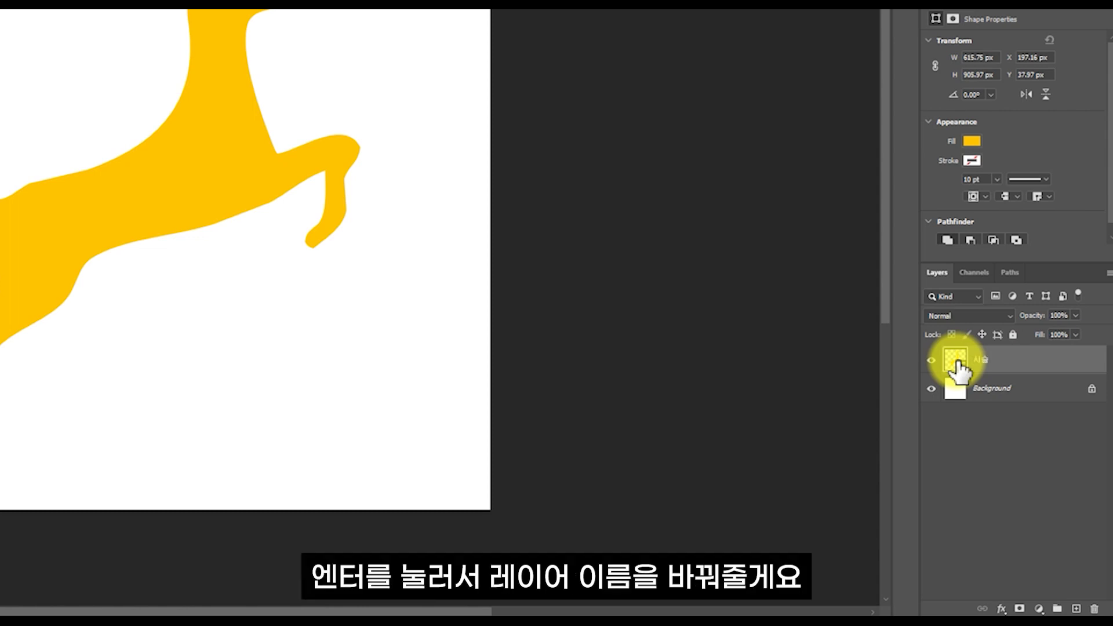
key(Return)
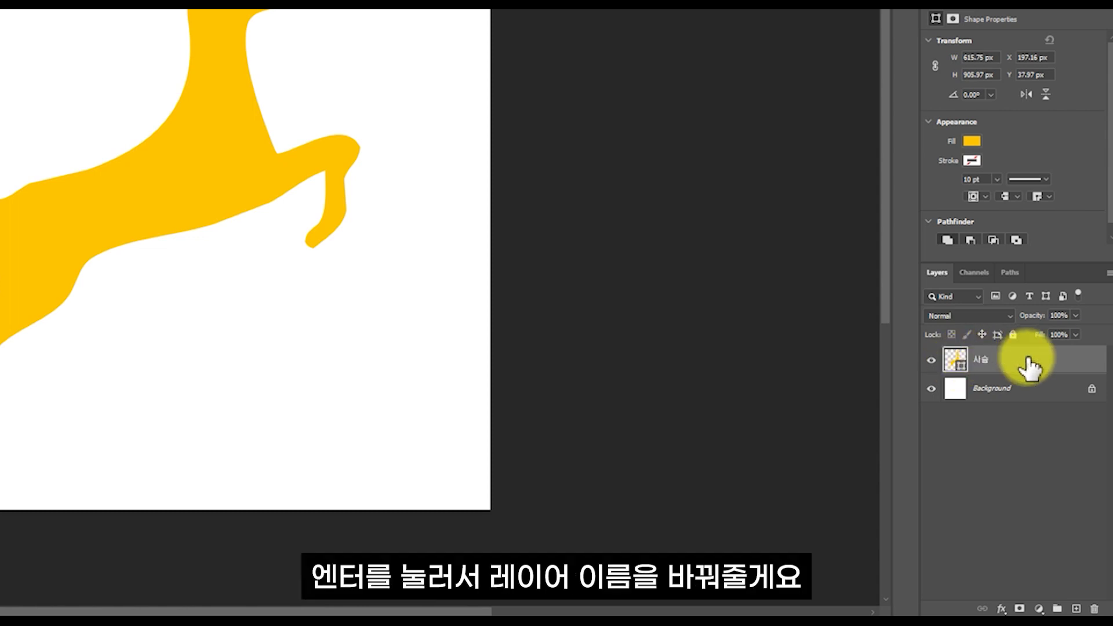
right_click(988, 360)
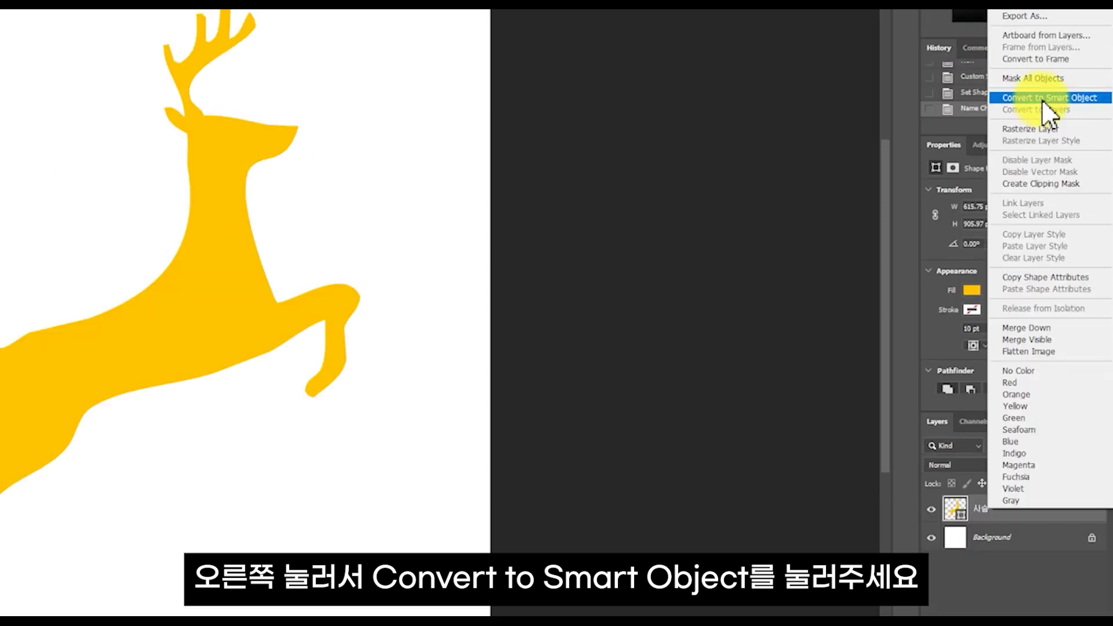
click(1043, 100)
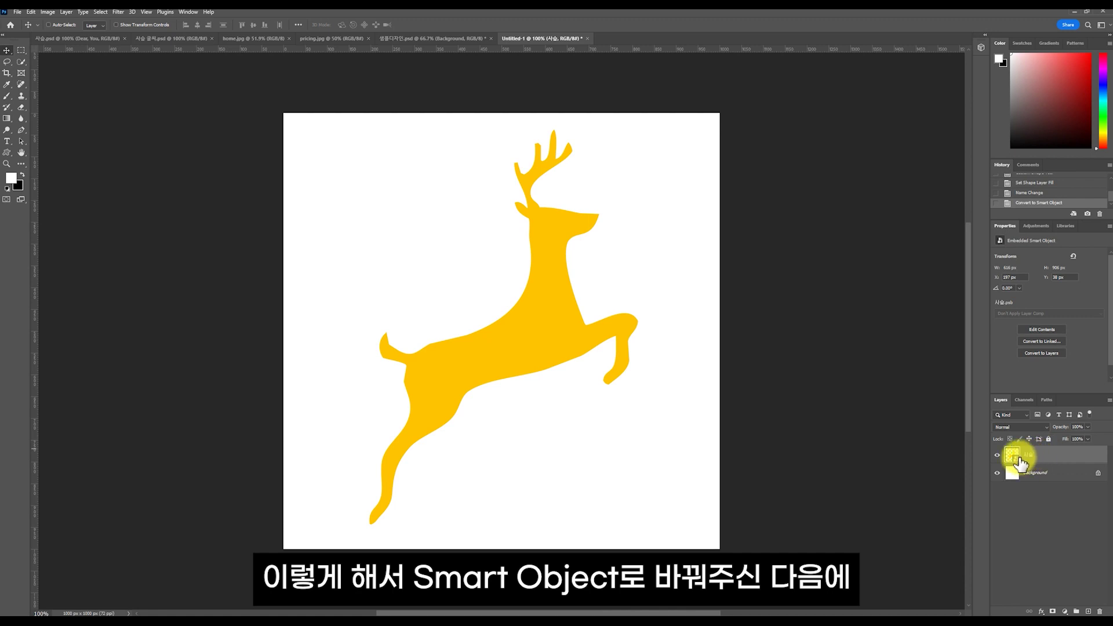
Open the blending options of the 사슴 layer and enable the Bevel & Emboss effect
click(1041, 612)
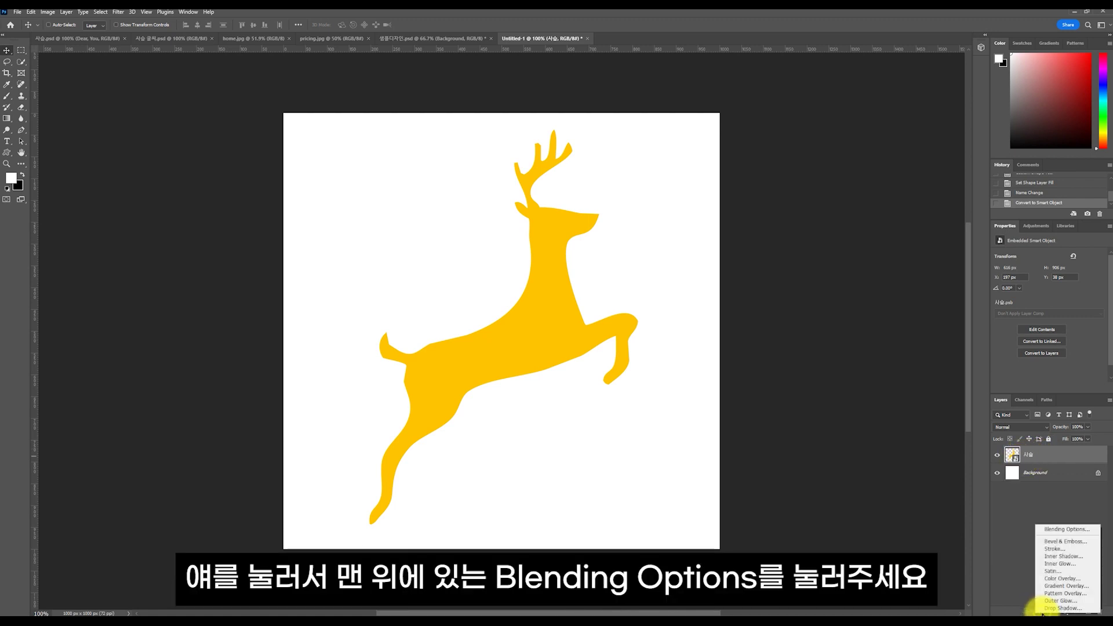
click(1056, 530)
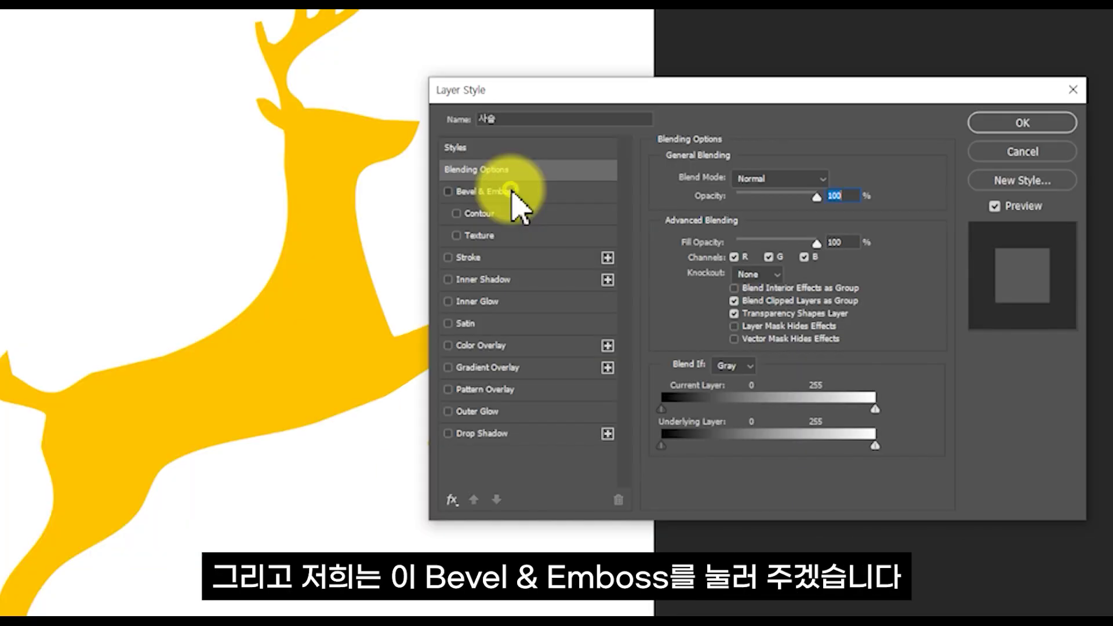
click(512, 193)
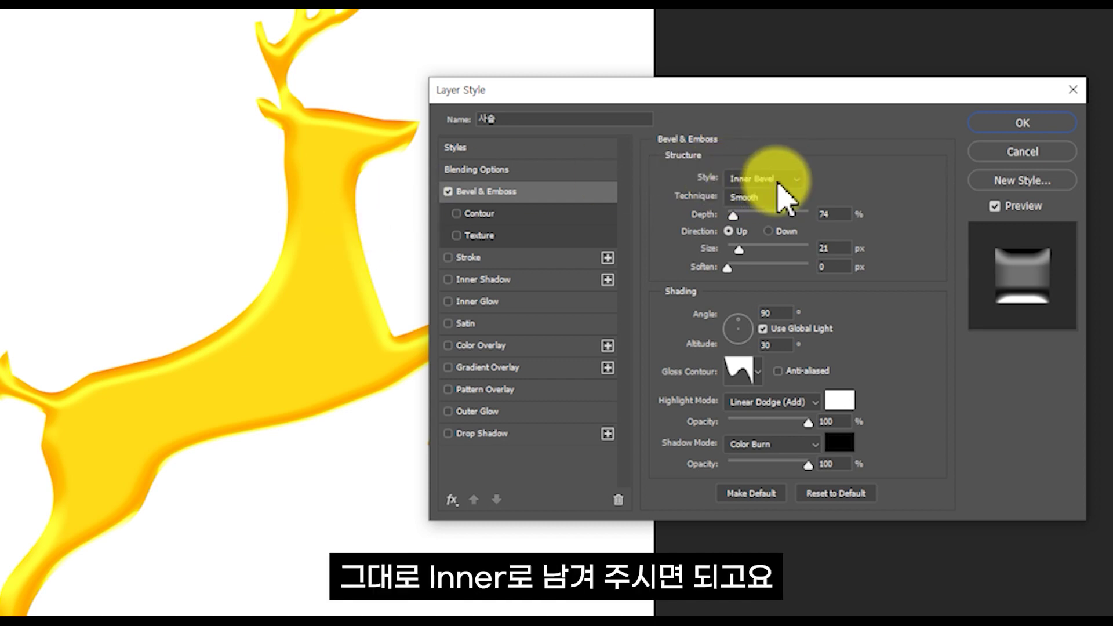
Try the Emboss style for the bevel and return it to Inner Bevel
click(778, 181)
click(760, 223)
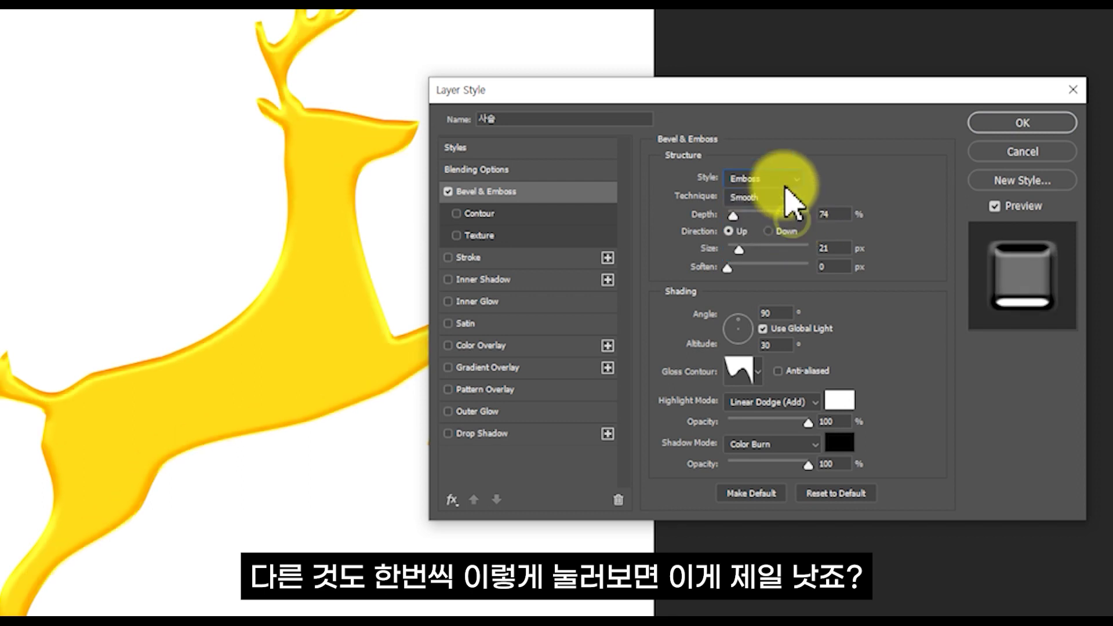
click(786, 178)
click(759, 161)
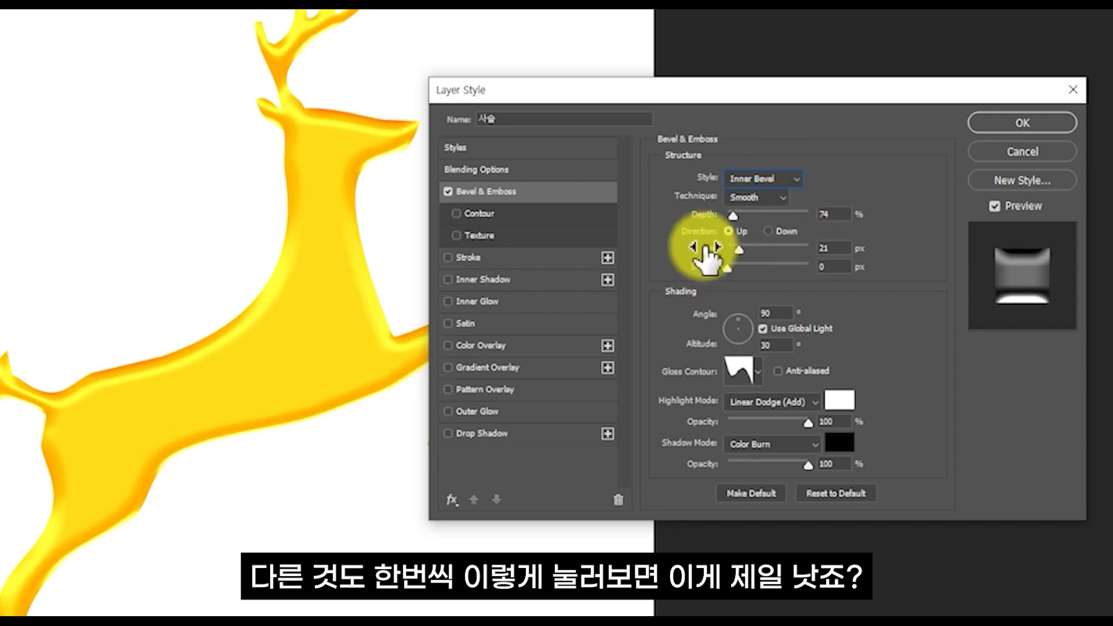
Try the Chisel Hard and Chisel Soft techniques on the deer's bevel
click(754, 197)
click(754, 209)
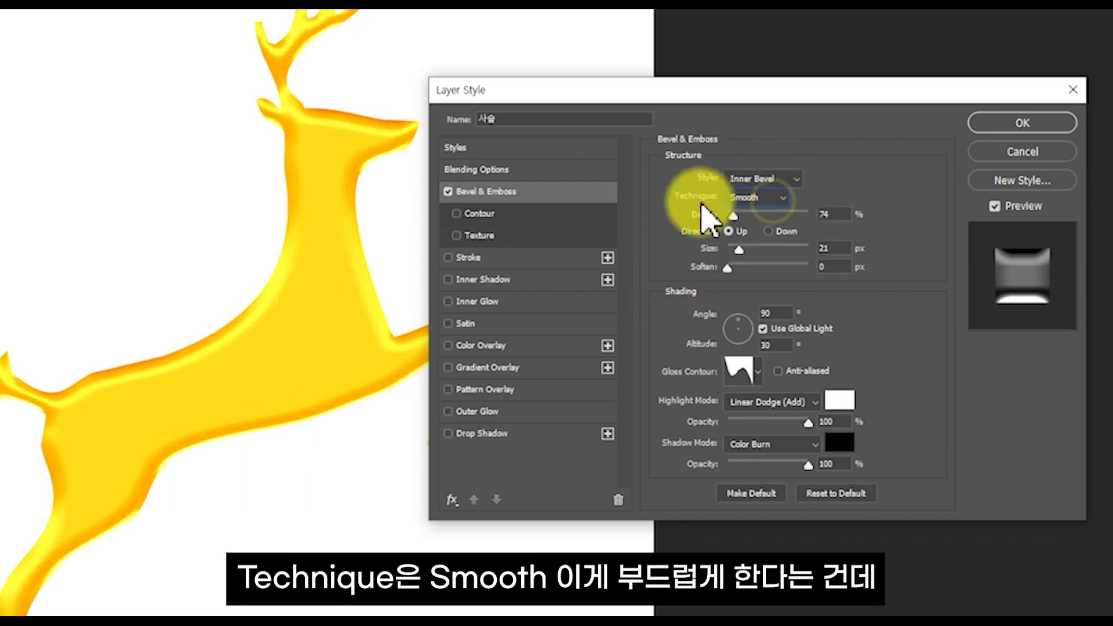
click(764, 199)
click(768, 223)
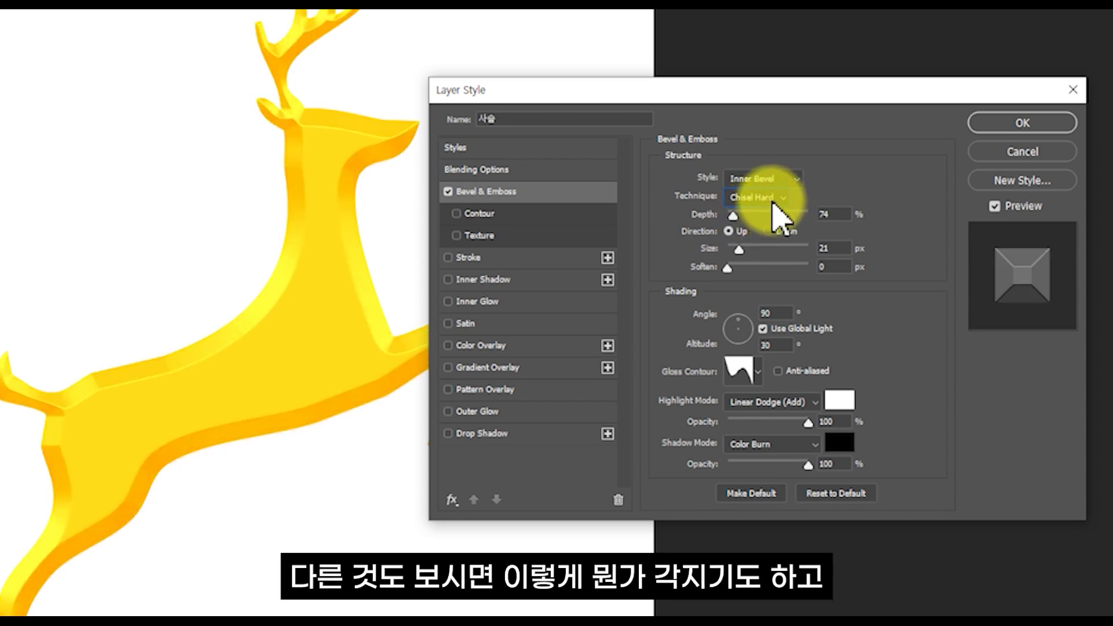
click(773, 200)
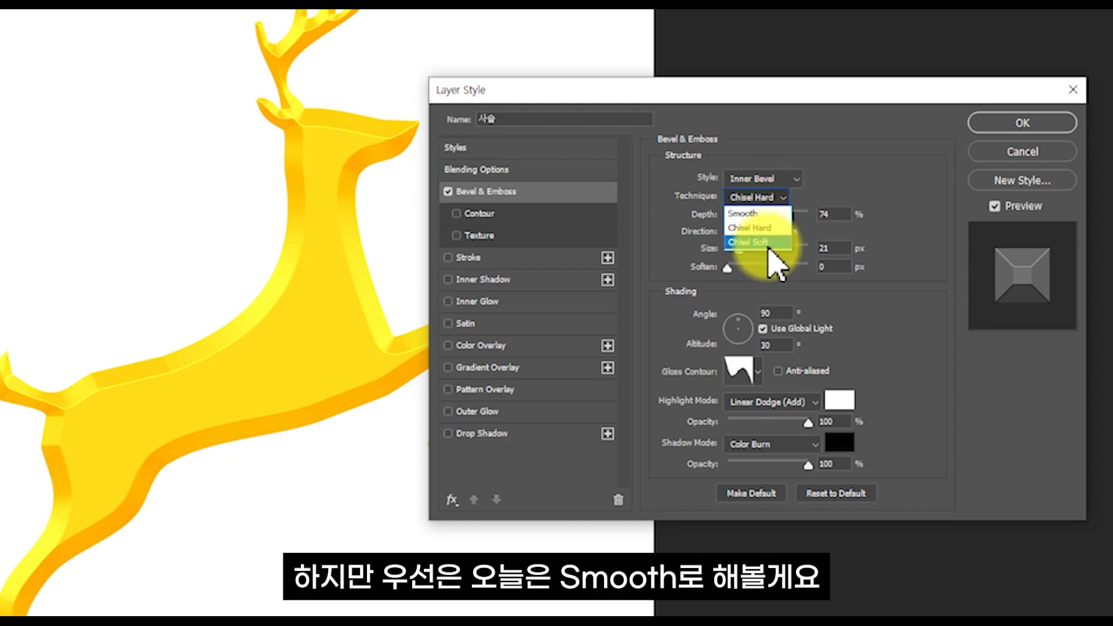
click(754, 242)
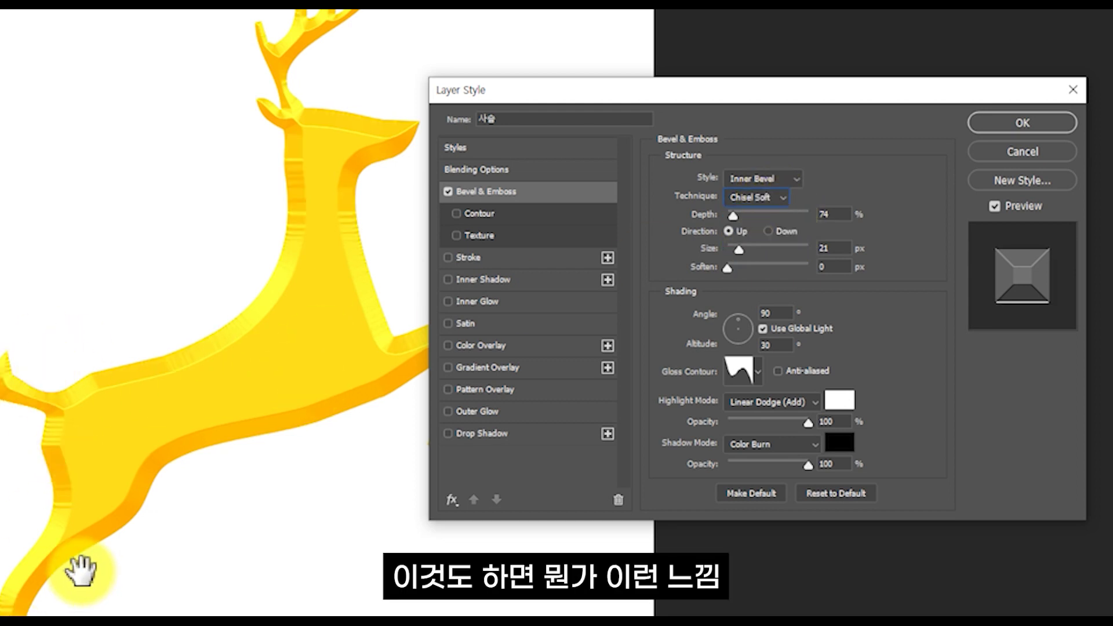
Set the bevel technique to Smooth and its depth to 53%
click(764, 198)
click(770, 216)
mouse_move(733, 215)
mouse_down()
mouse_move(771, 235)
mouse_move(700, 228)
mouse_move(734, 227)
mouse_up()
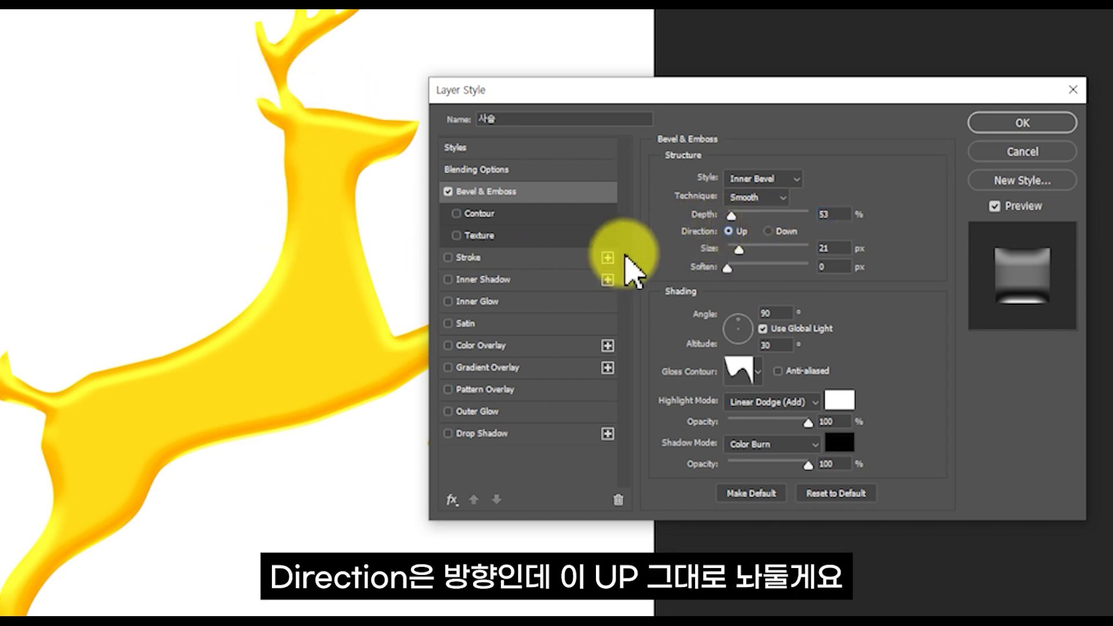
Try the bevel's Down direction and return it to Up, with size 24 px and soften 0 px
click(770, 232)
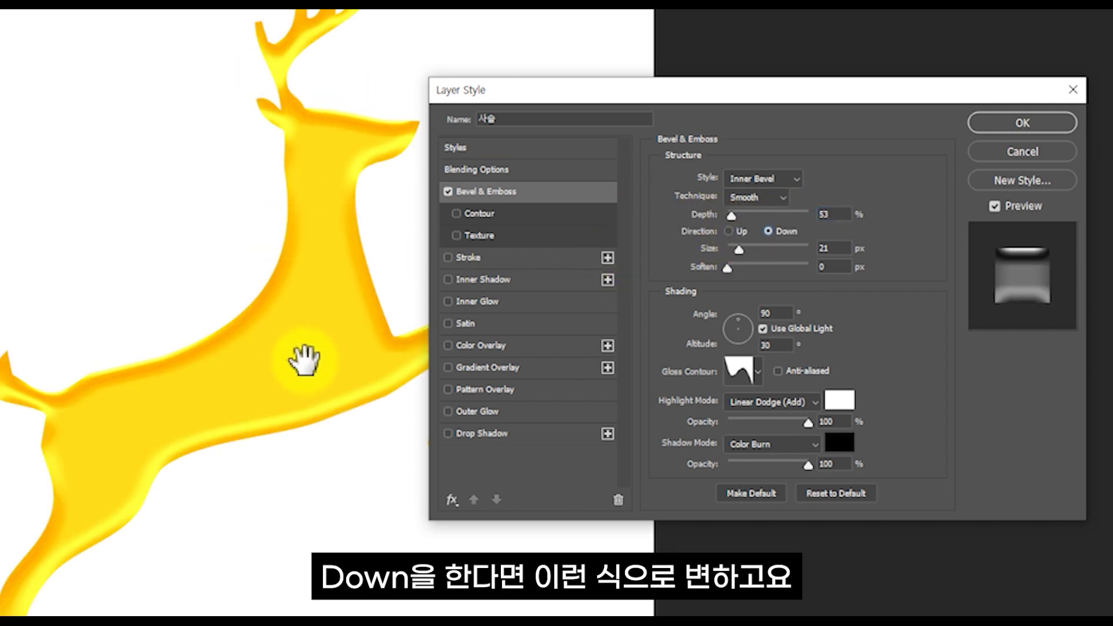
click(729, 231)
mouse_move(735, 249)
mouse_down()
mouse_move(760, 256)
mouse_move(730, 262)
mouse_move(742, 268)
mouse_up()
click(840, 250)
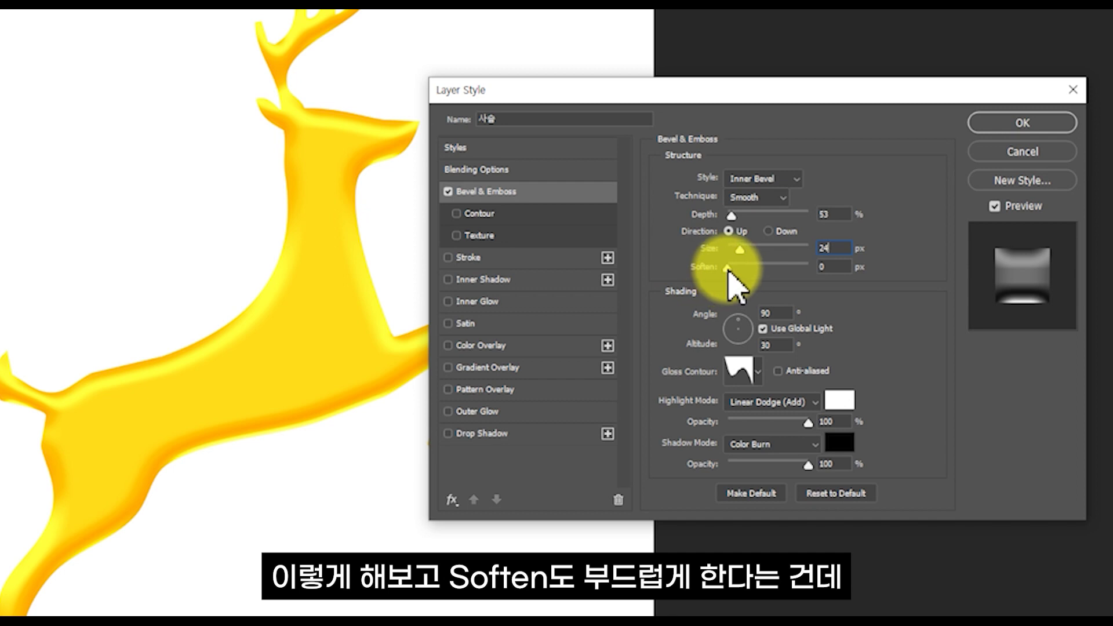
mouse_move(729, 272)
mouse_down()
mouse_move(848, 272)
mouse_move(718, 271)
mouse_up()
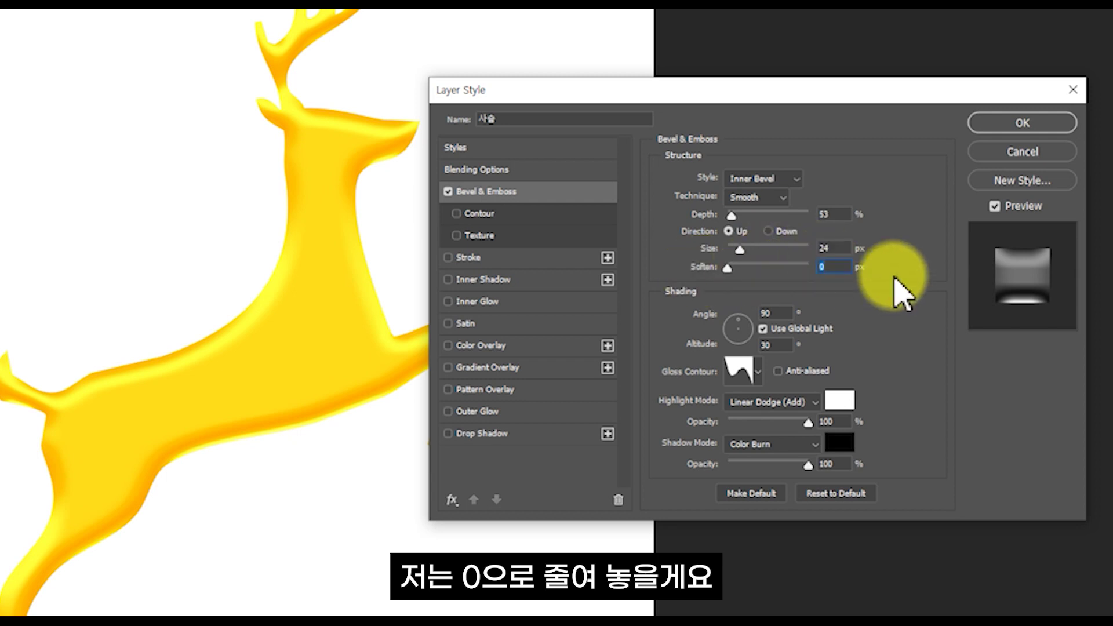
Set the bevel shading angle to 120° and the altitude to 30°
key(Tab)
text(120)
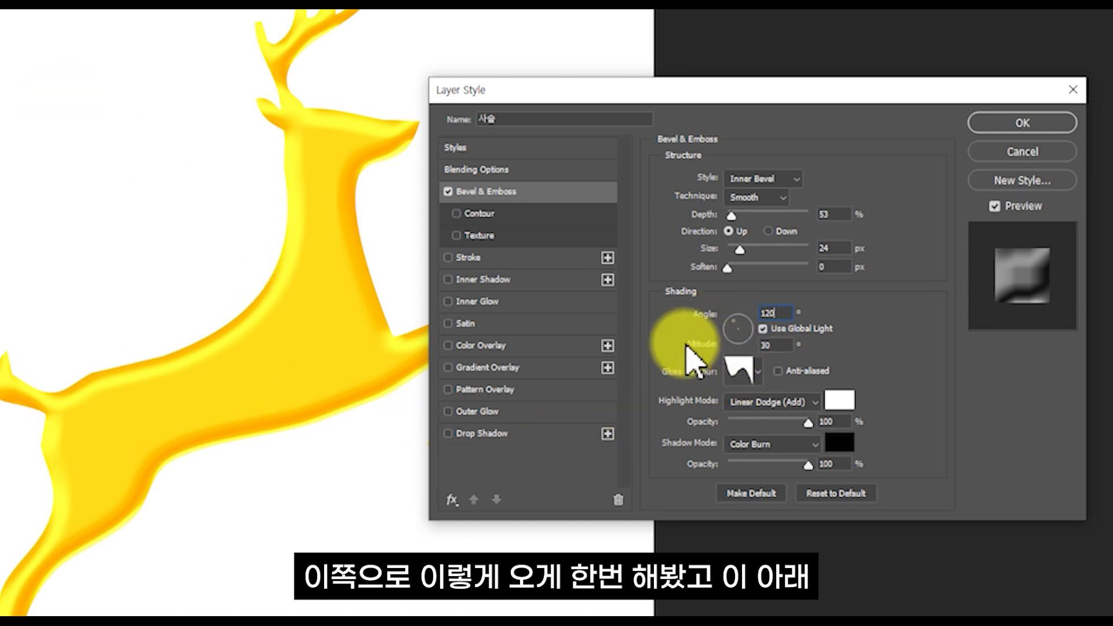
double_click(774, 345)
text(30)
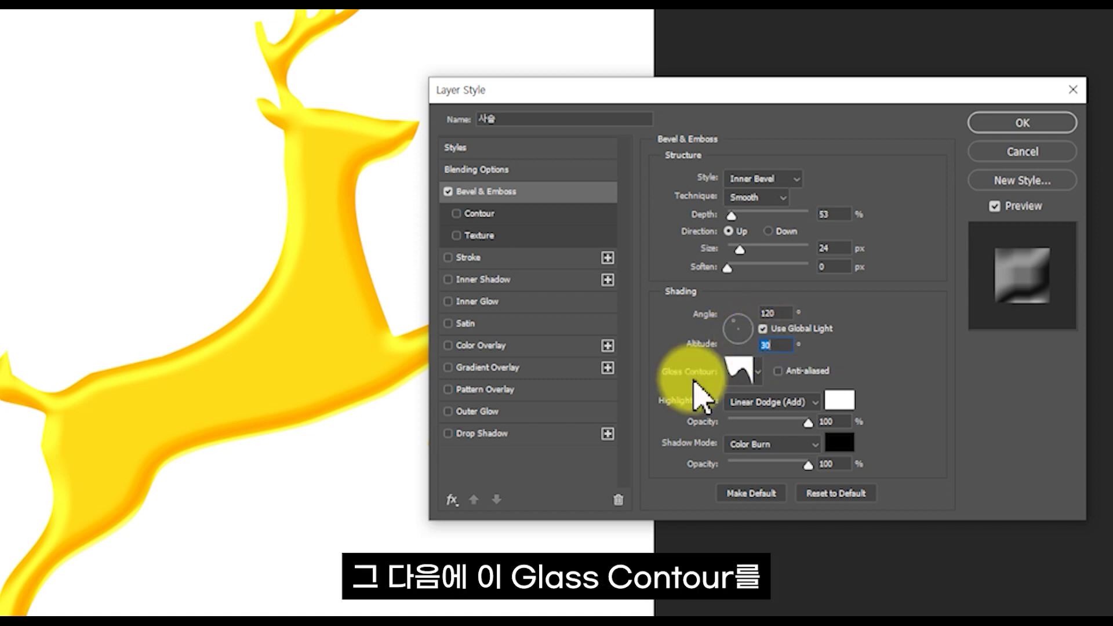
Try several gloss contour presets on the bevel, including the linear one, and return to the wavy preset with a central dip
click(757, 375)
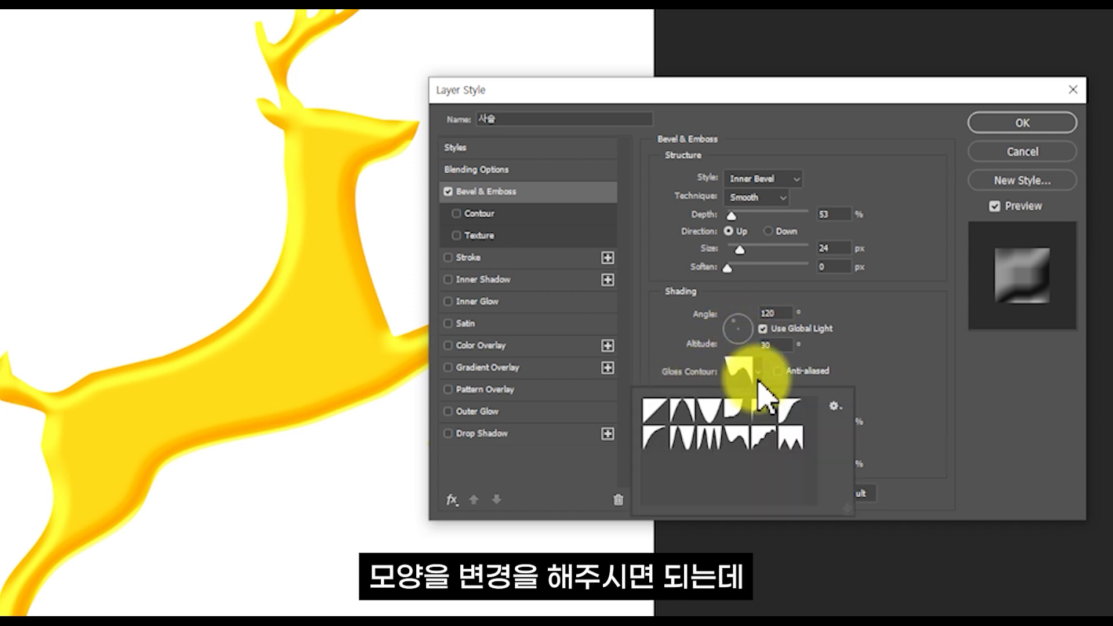
click(651, 421)
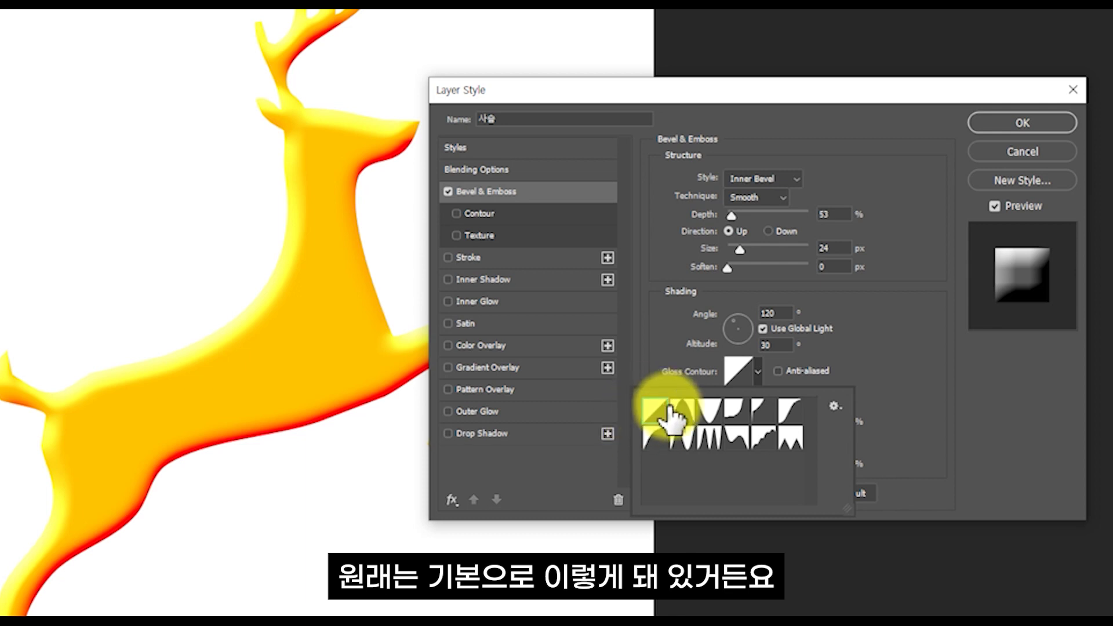
click(735, 441)
click(670, 412)
click(735, 411)
click(763, 410)
click(746, 444)
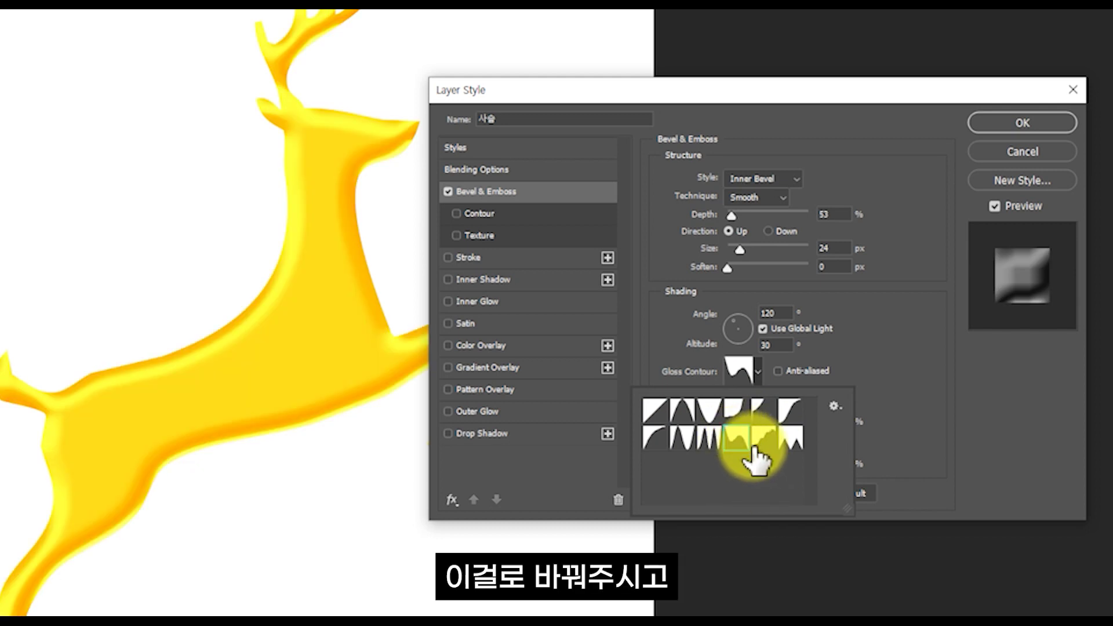
click(901, 403)
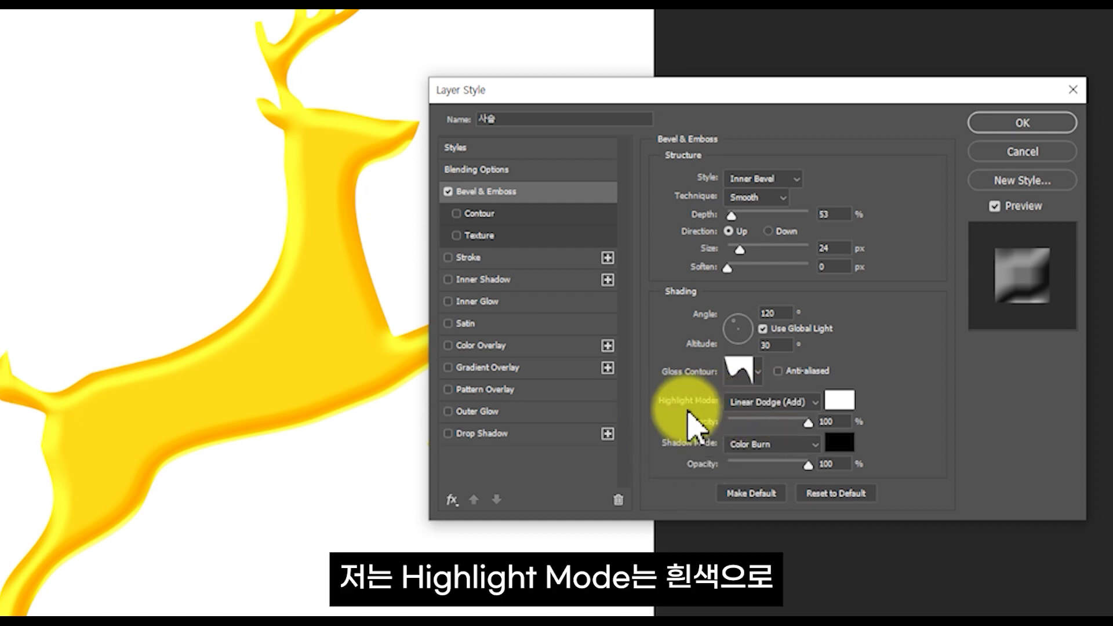
Try other highlight blend modes such as Hard Light on the bevel and return the highlight mode to Linear Dodge (Add)
click(777, 402)
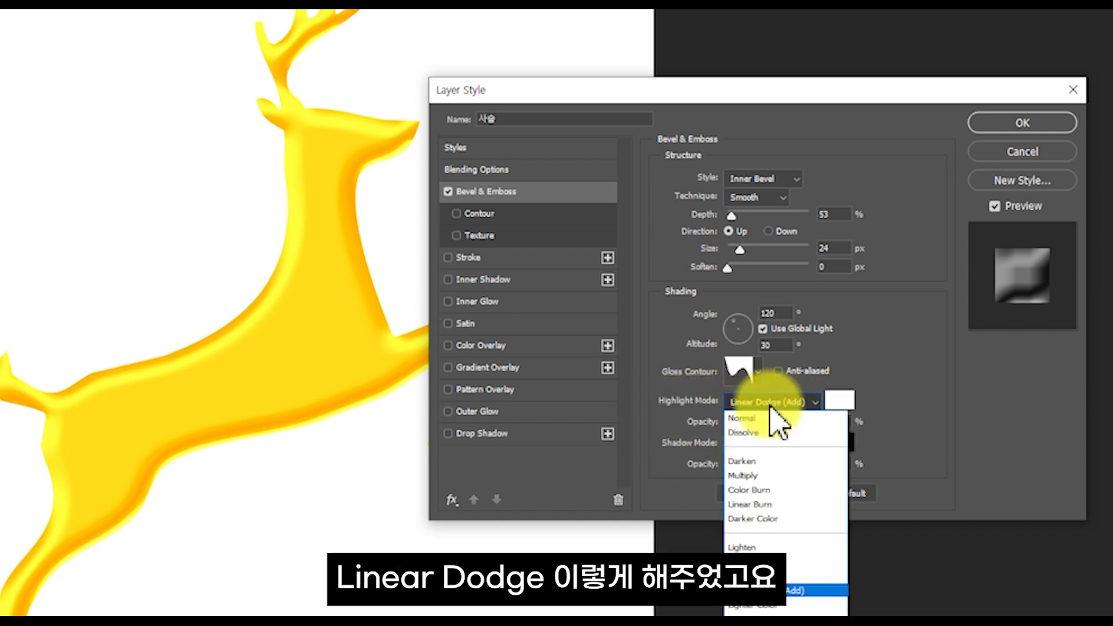
click(778, 587)
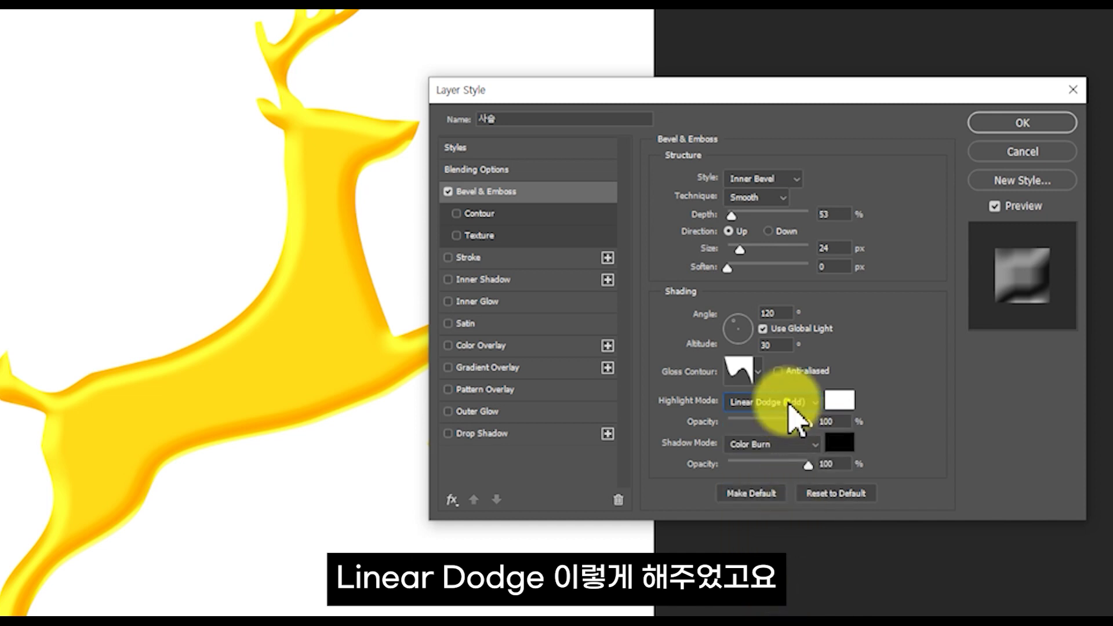
click(791, 405)
click(799, 458)
click(803, 405)
click(784, 505)
click(777, 406)
click(766, 604)
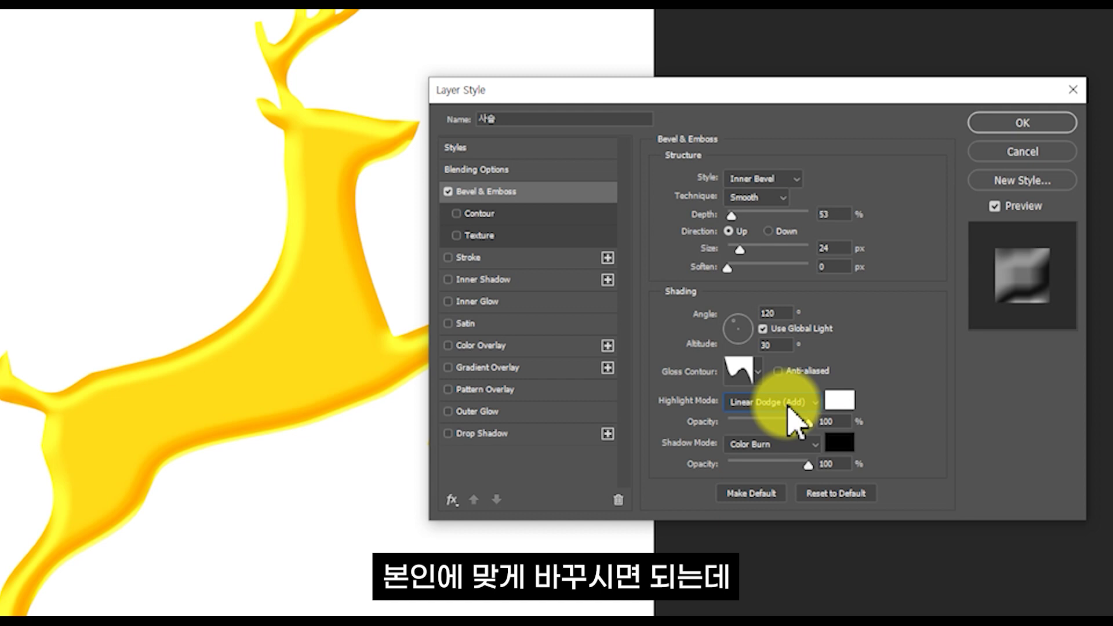
scroll(787, 404, down, 2)
click(787, 404)
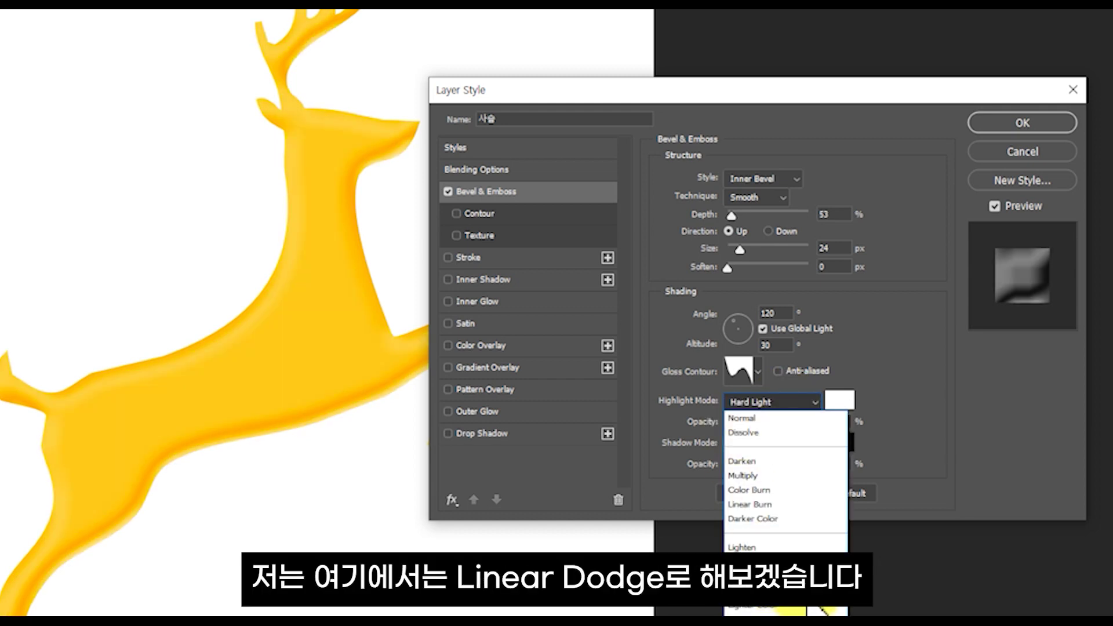
click(814, 591)
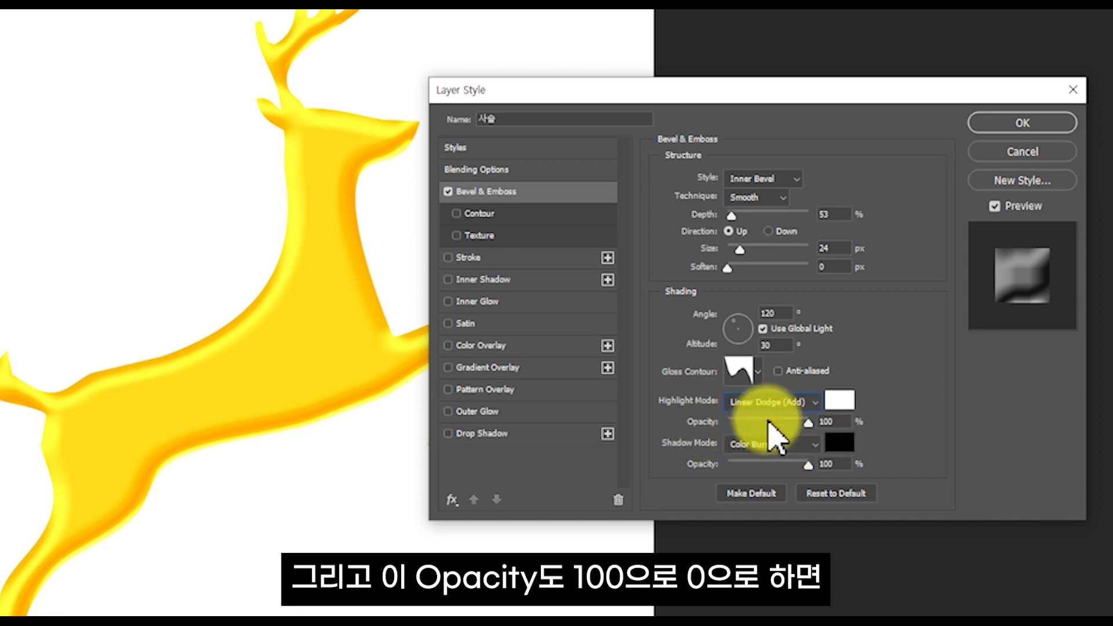
Keep the bevel's highlight opacity at 100% and use Color Burn at 100% opacity as the shadow mode
mouse_move(815, 430)
mouse_down()
mouse_move(696, 441)
mouse_move(814, 432)
mouse_up()
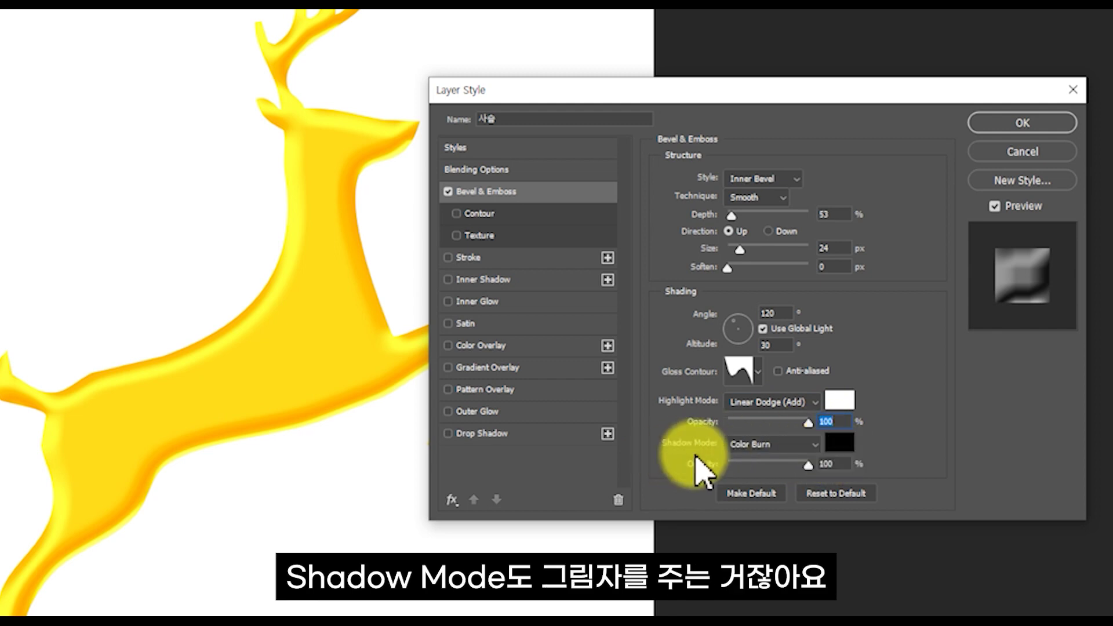
click(783, 444)
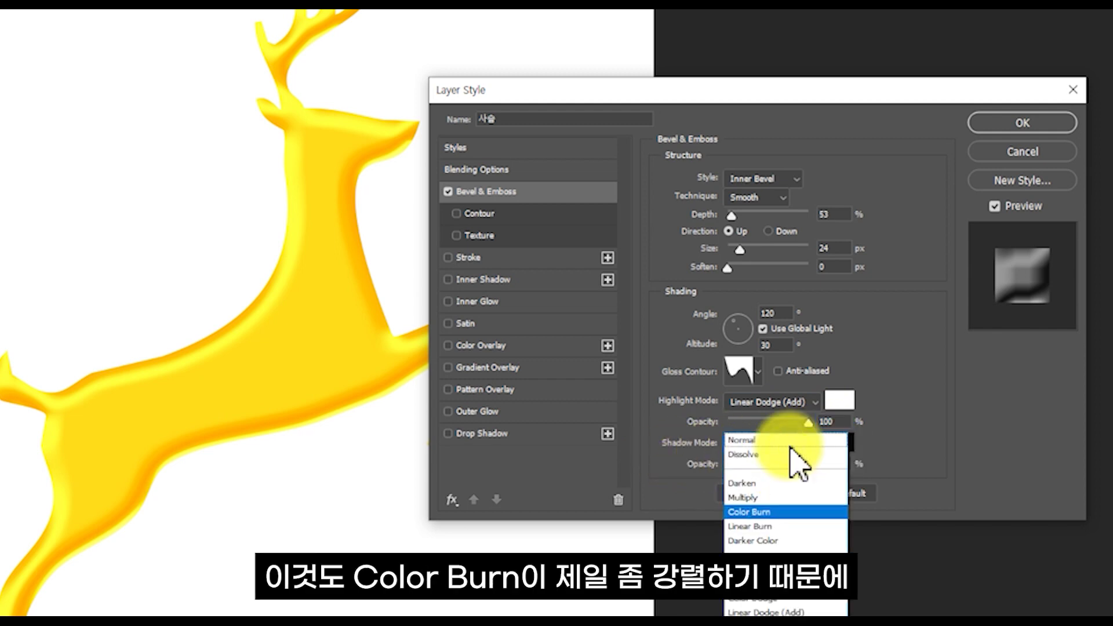
click(784, 508)
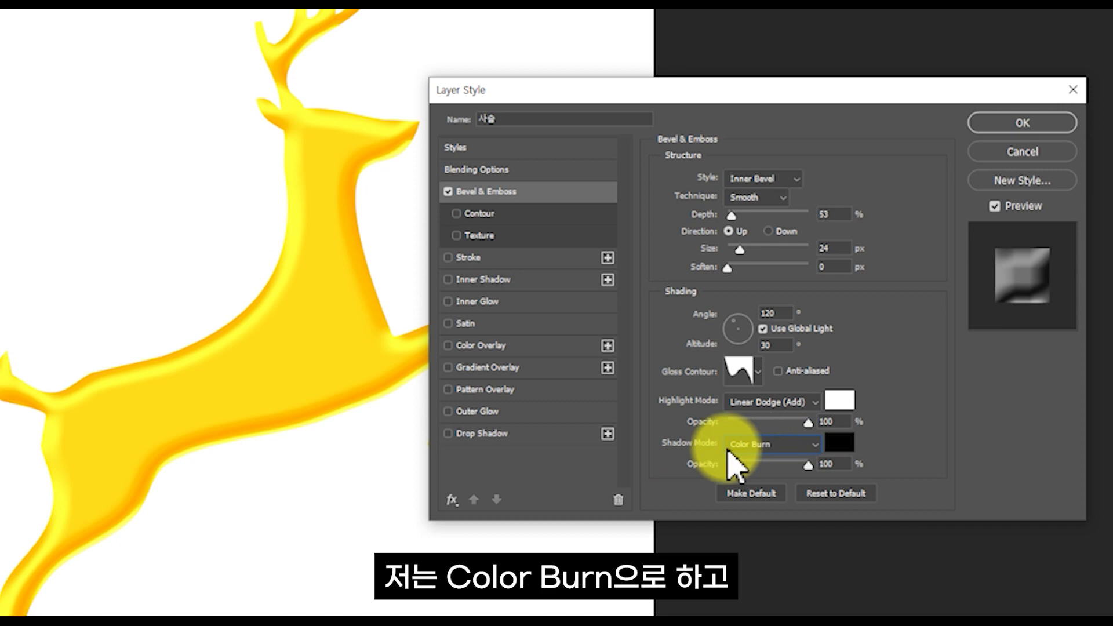
click(835, 463)
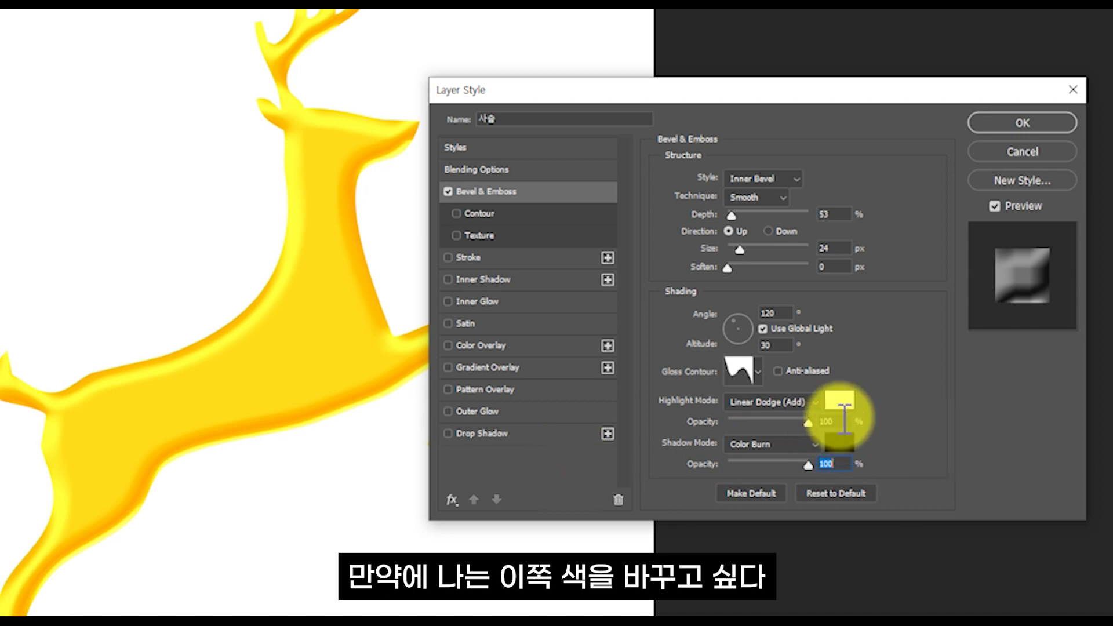
Try a dark red shadow color for the bevel and set it back to black
click(846, 449)
drag(723, 447, 758, 398)
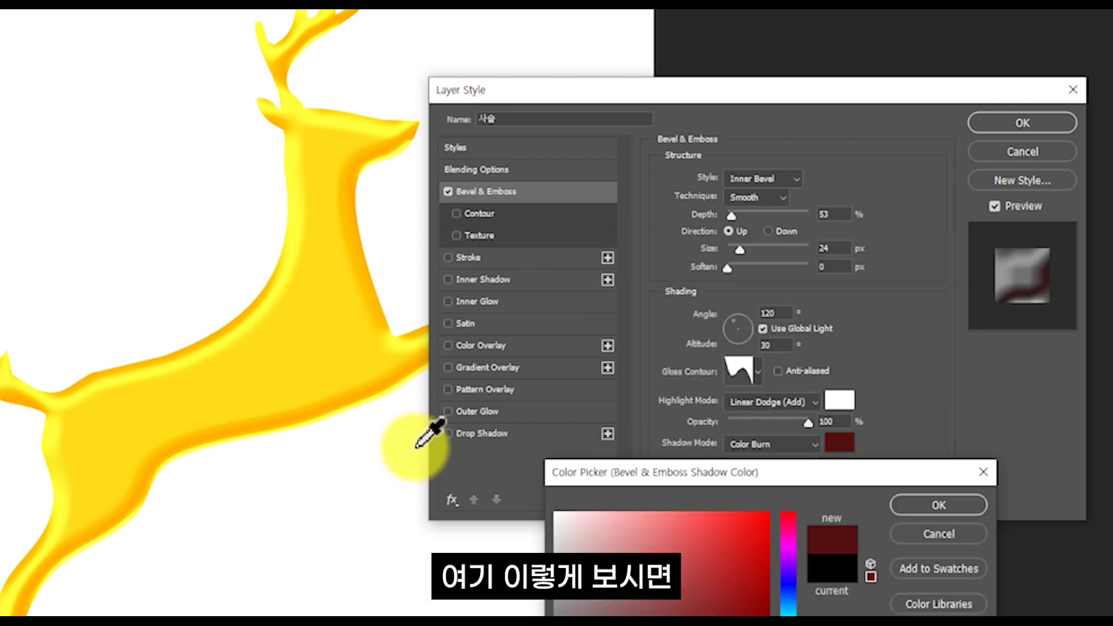
drag(703, 473, 660, 452)
drag(673, 551, 612, 606)
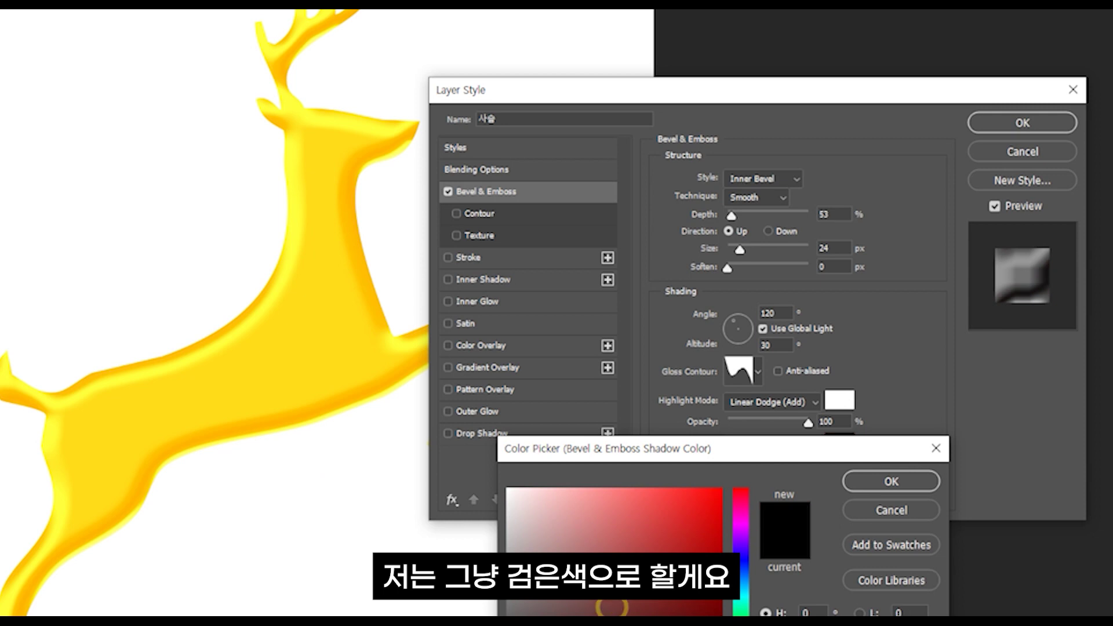
click(908, 485)
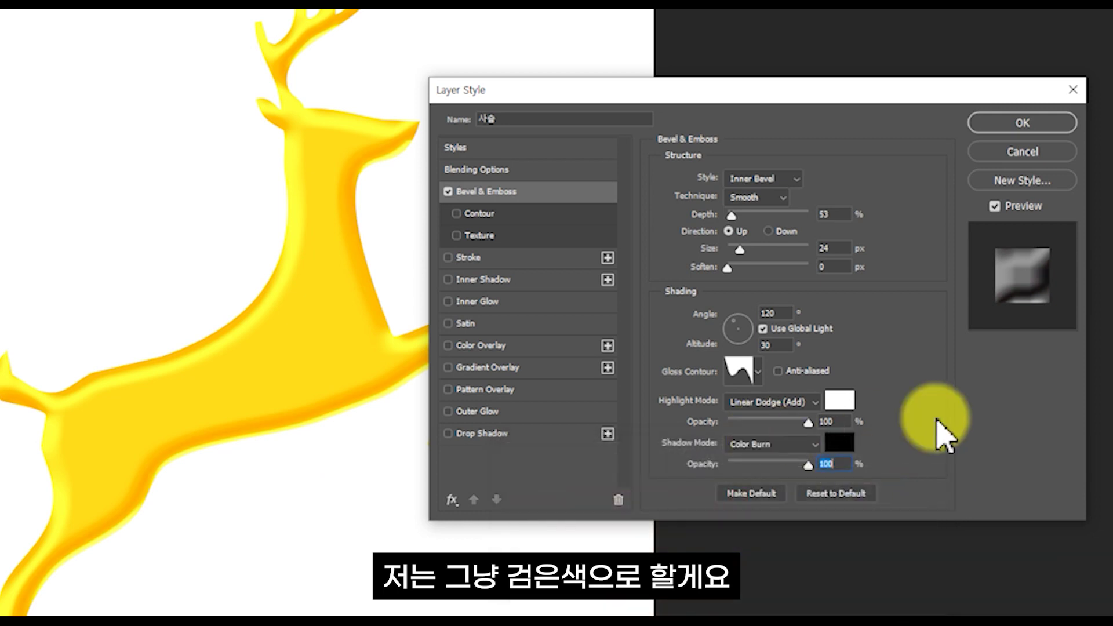
Enable the bevel's Contour option with the same wavy preset as the gloss contour and set its range to 100%
click(456, 214)
click(505, 214)
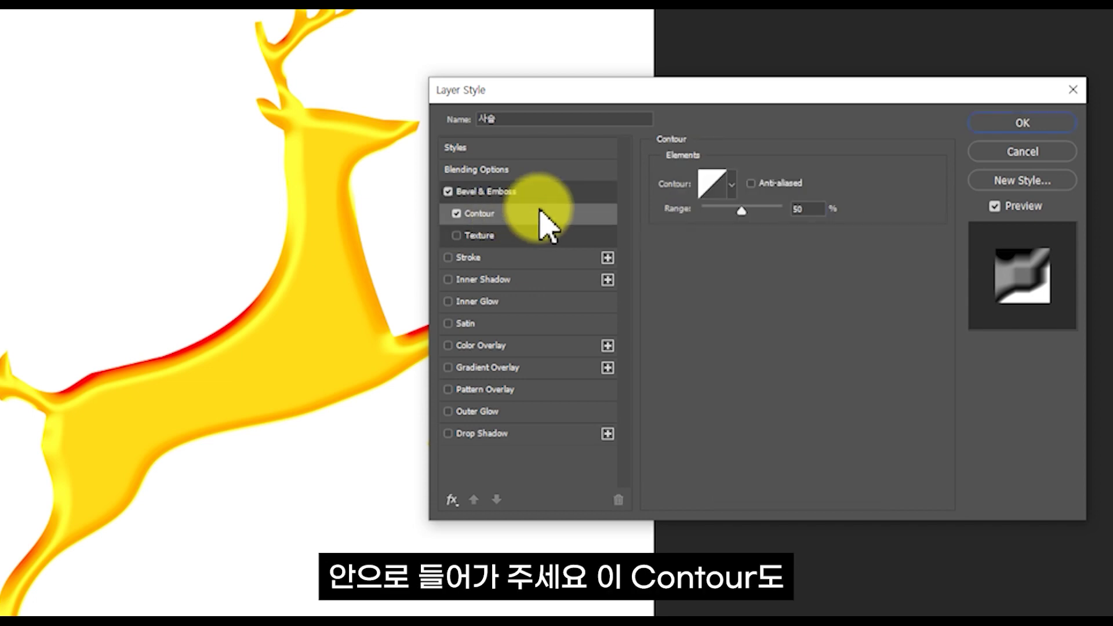
click(731, 186)
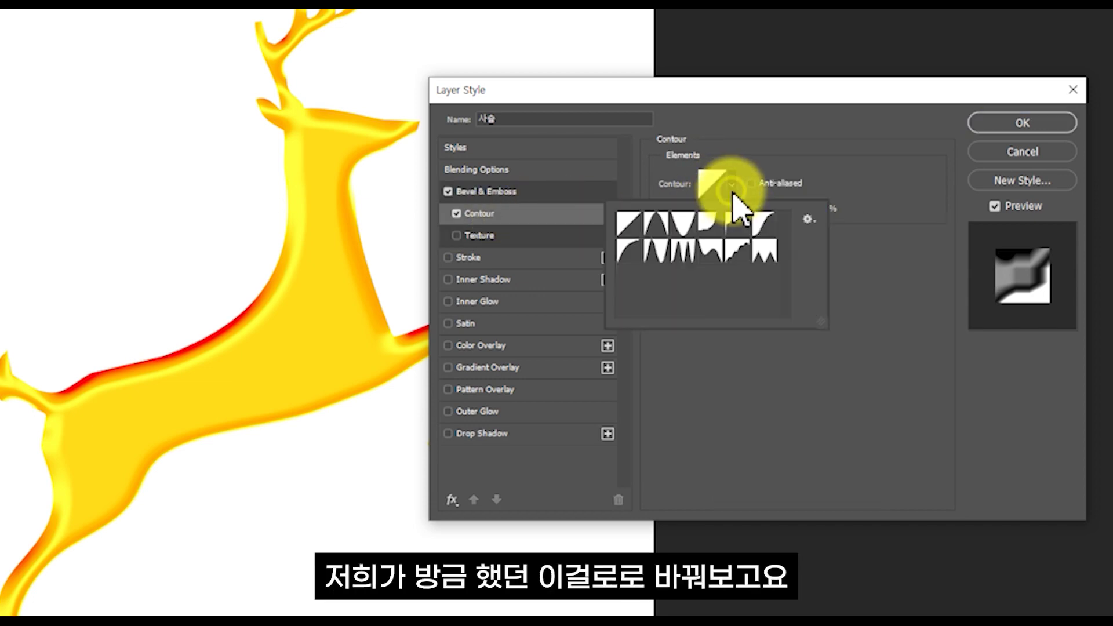
click(710, 256)
click(711, 257)
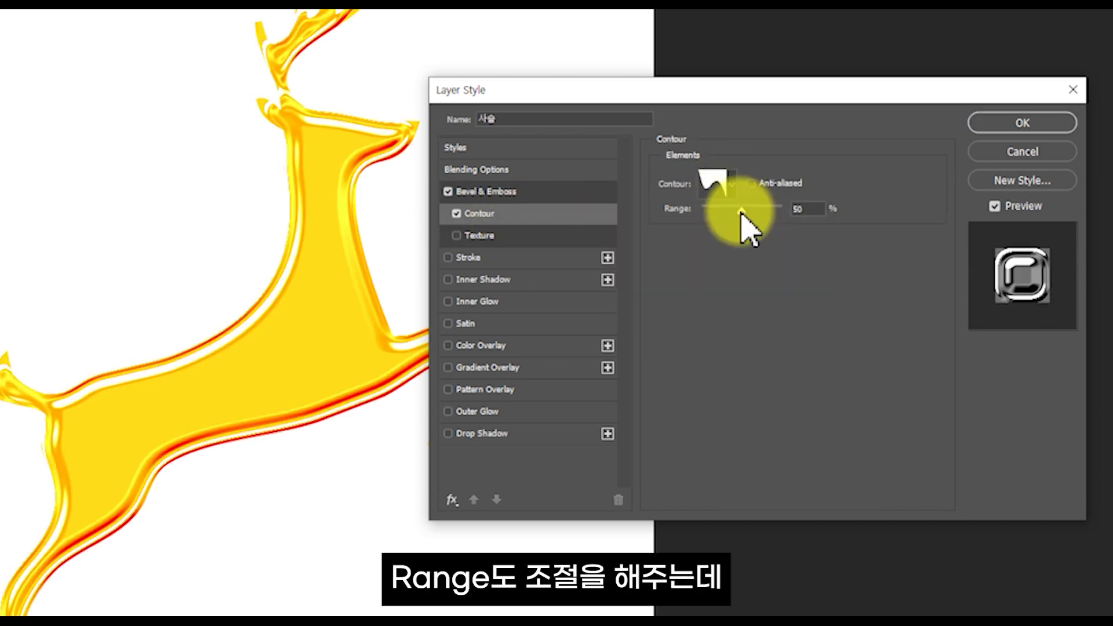
drag(746, 213, 795, 228)
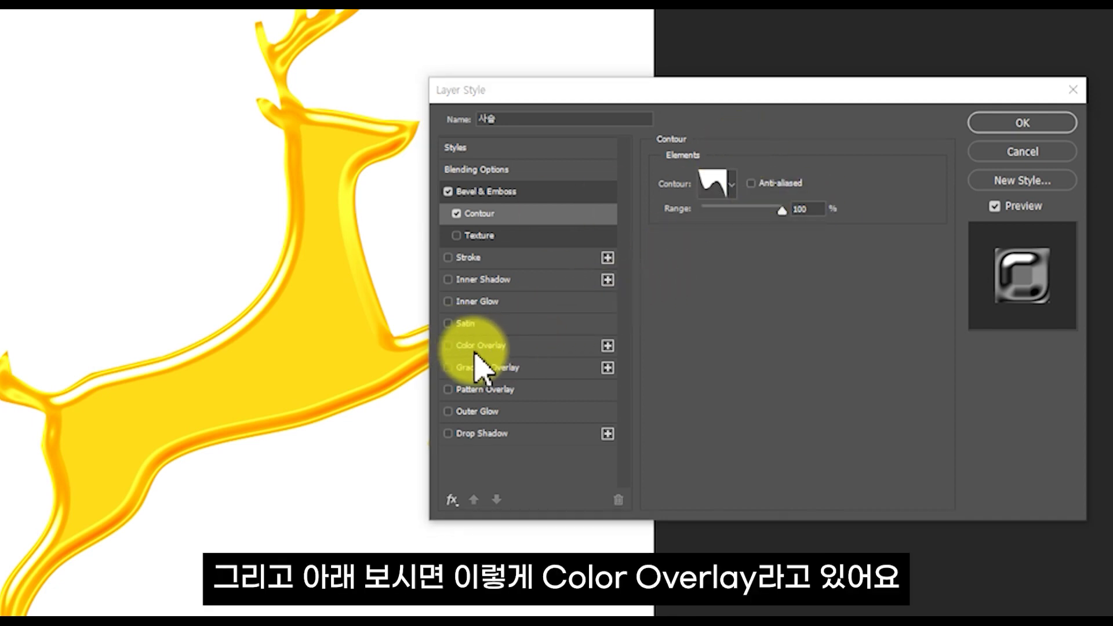
Enable the Color Overlay effect and set its color to the light silver gray #aaaaa9
click(448, 346)
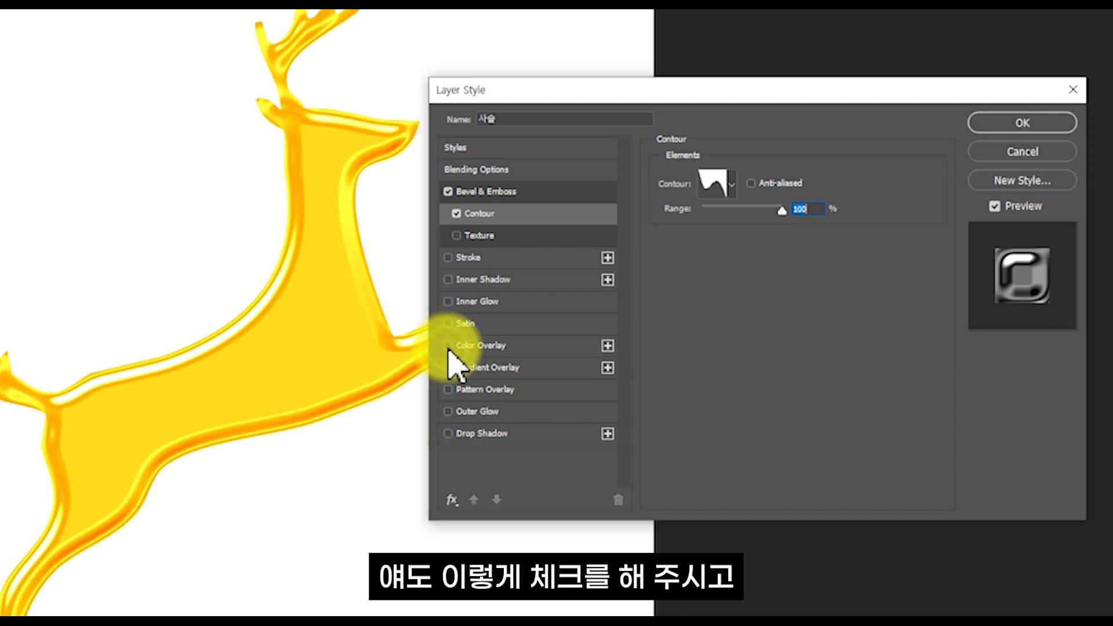
click(513, 348)
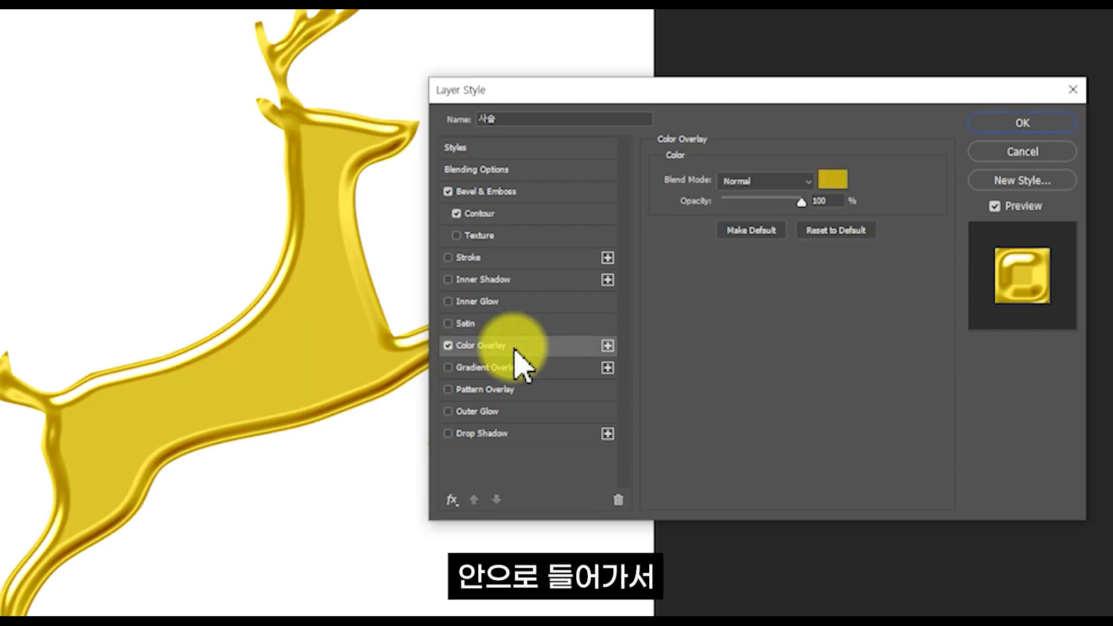
click(833, 185)
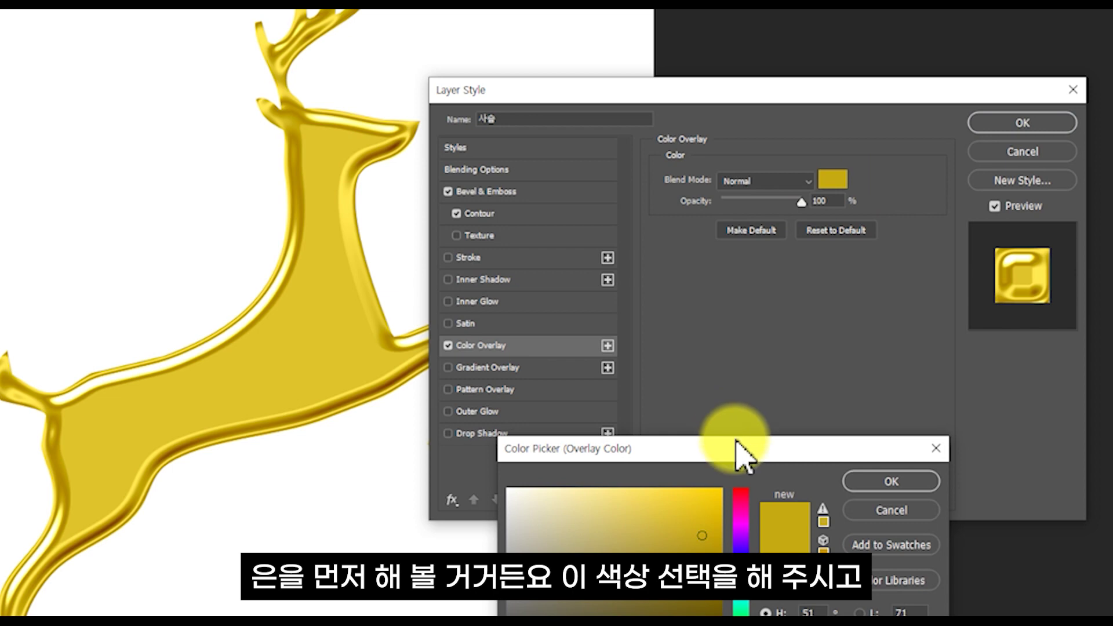
drag(738, 448, 693, 220)
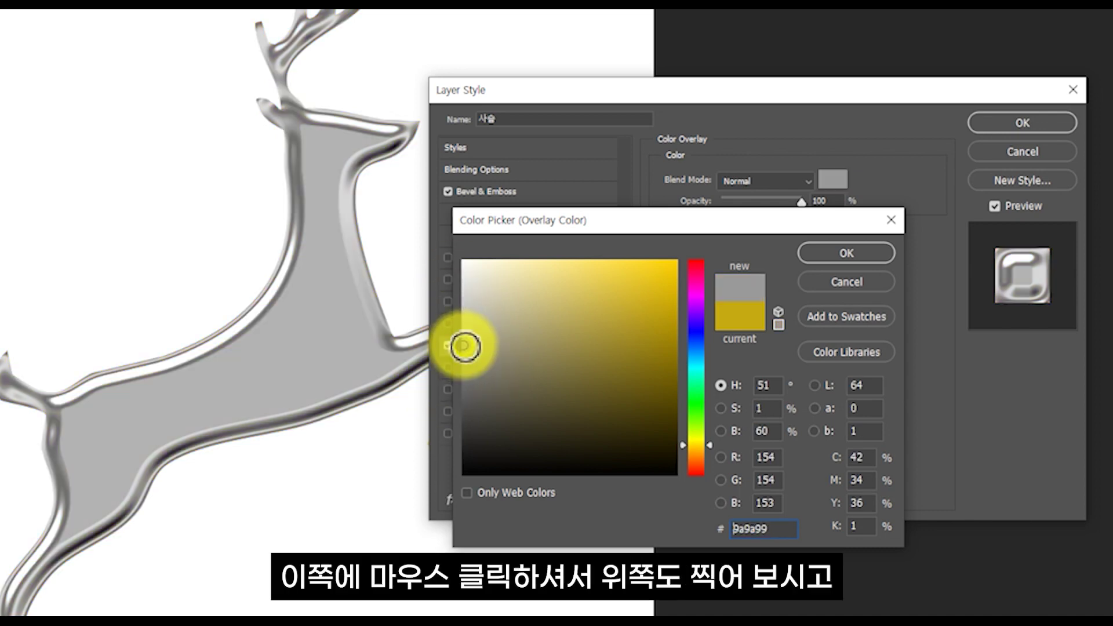
click(465, 286)
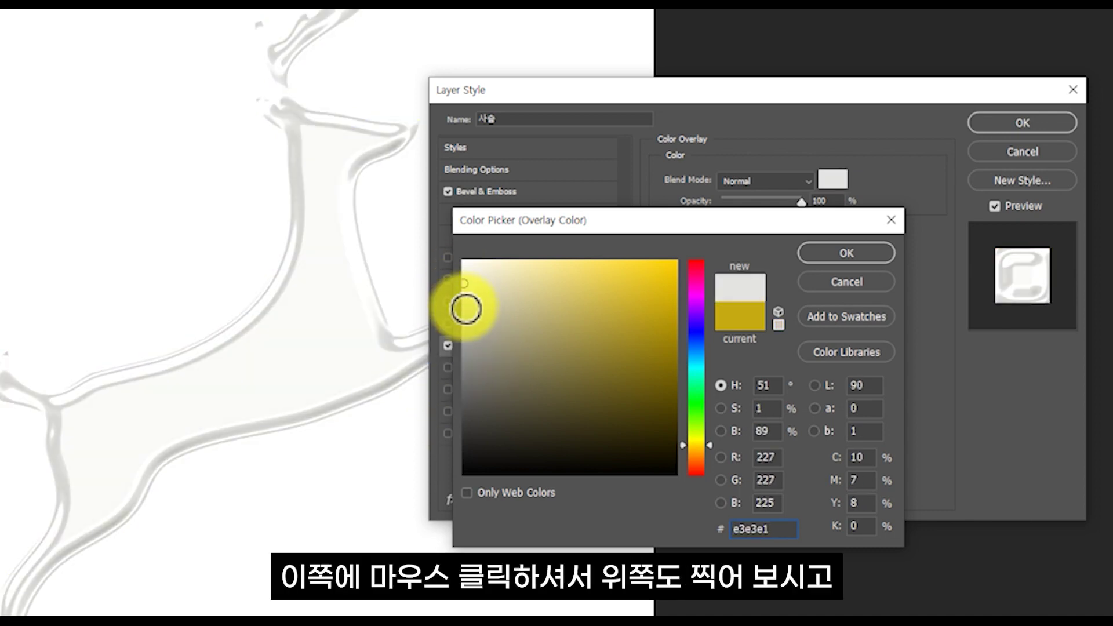
click(465, 311)
click(464, 338)
click(468, 358)
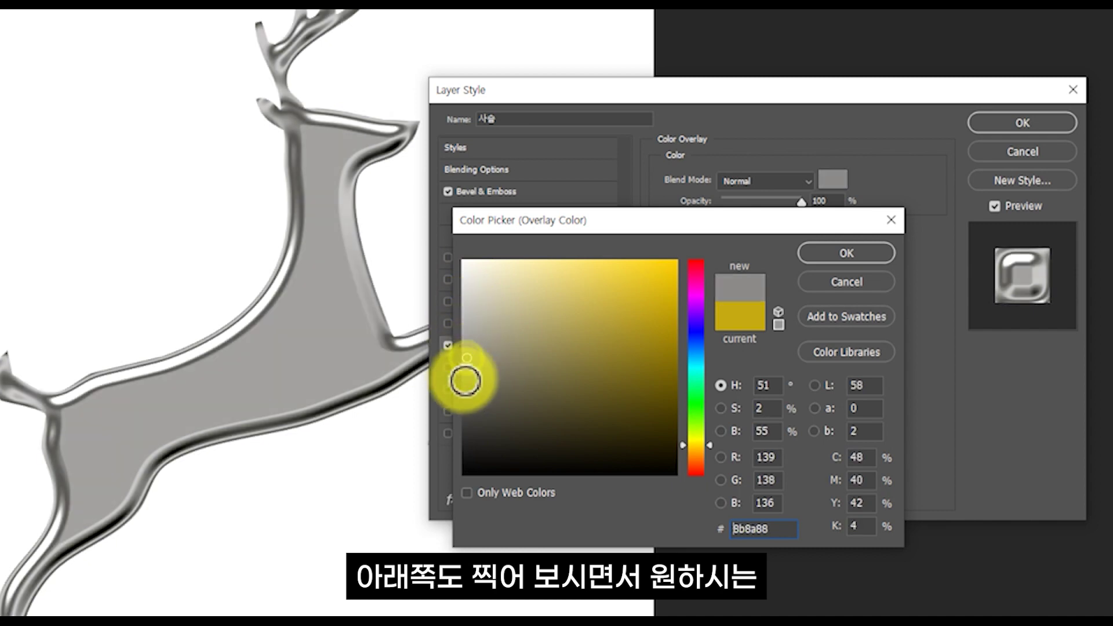
click(467, 341)
click(468, 322)
click(464, 333)
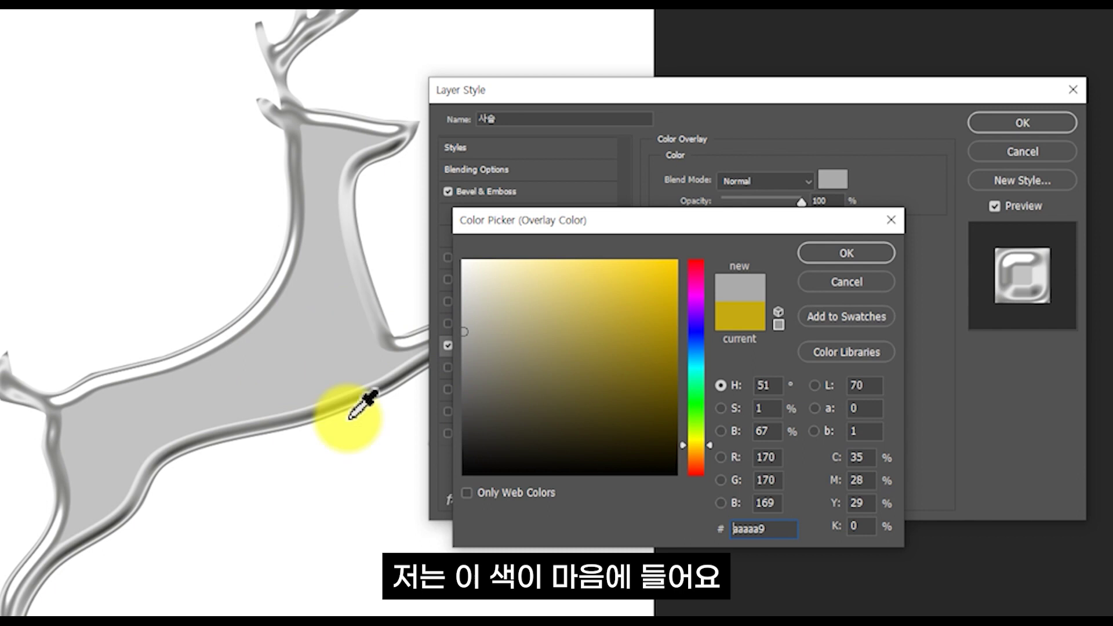
click(834, 255)
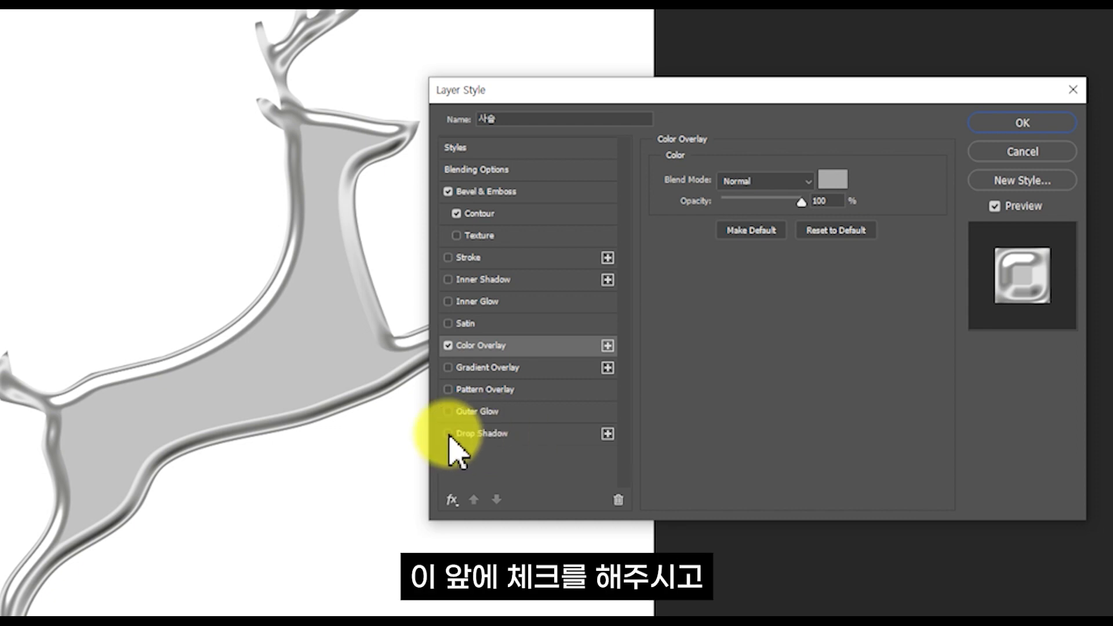
Enable the Drop Shadow effect on the deer, set its opacity to 42% and apply the layer style
click(522, 435)
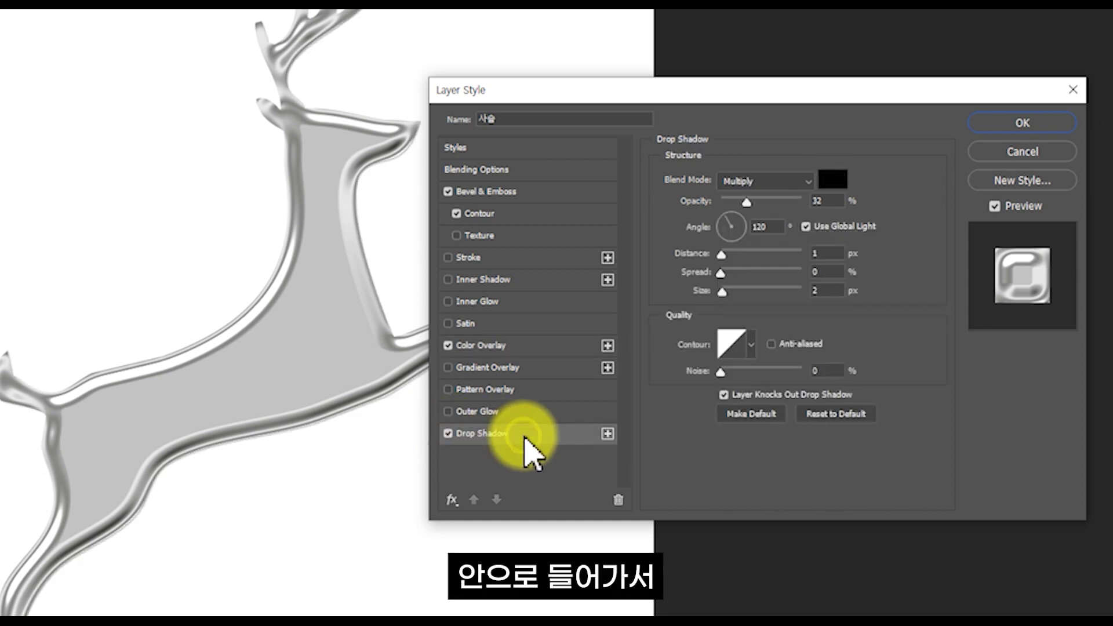
click(448, 435)
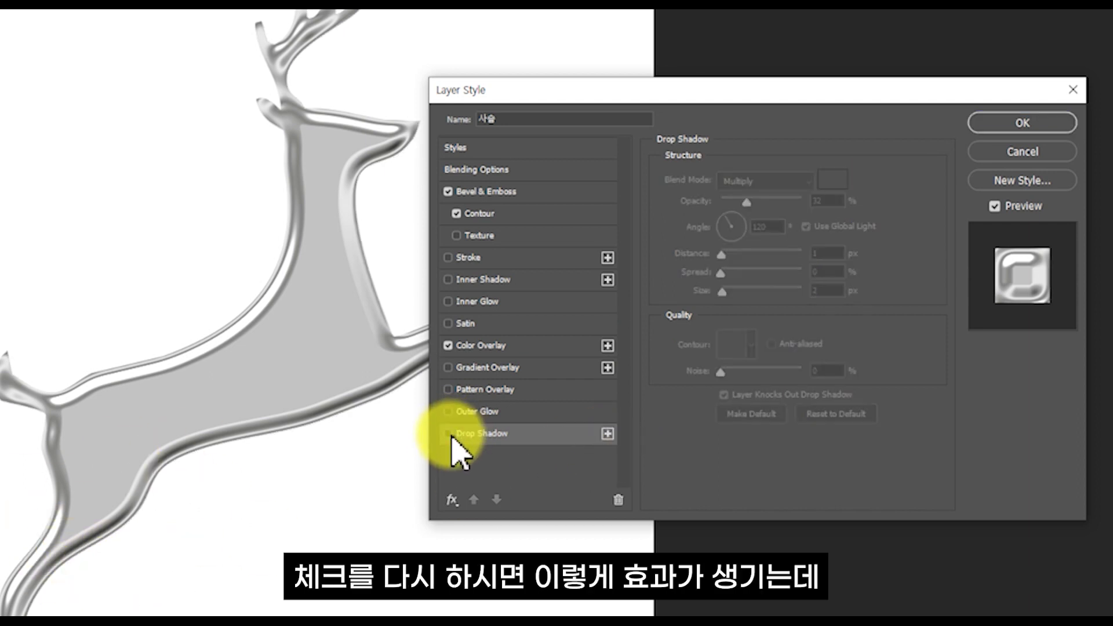
click(449, 435)
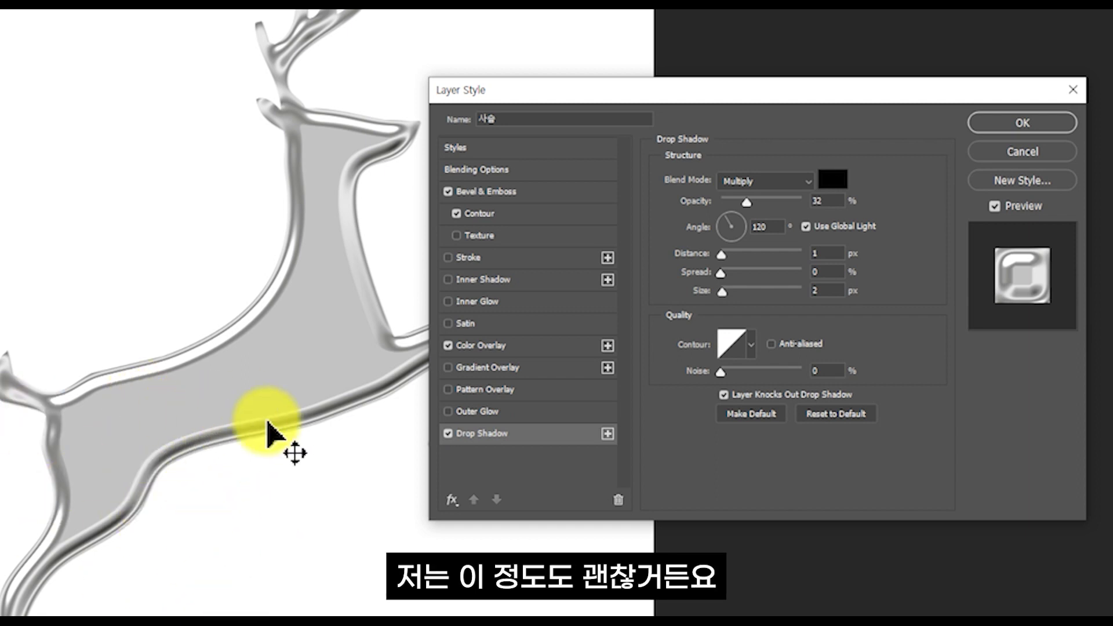
mouse_move(747, 201)
mouse_down()
mouse_move(784, 200)
mouse_move(758, 201)
mouse_up()
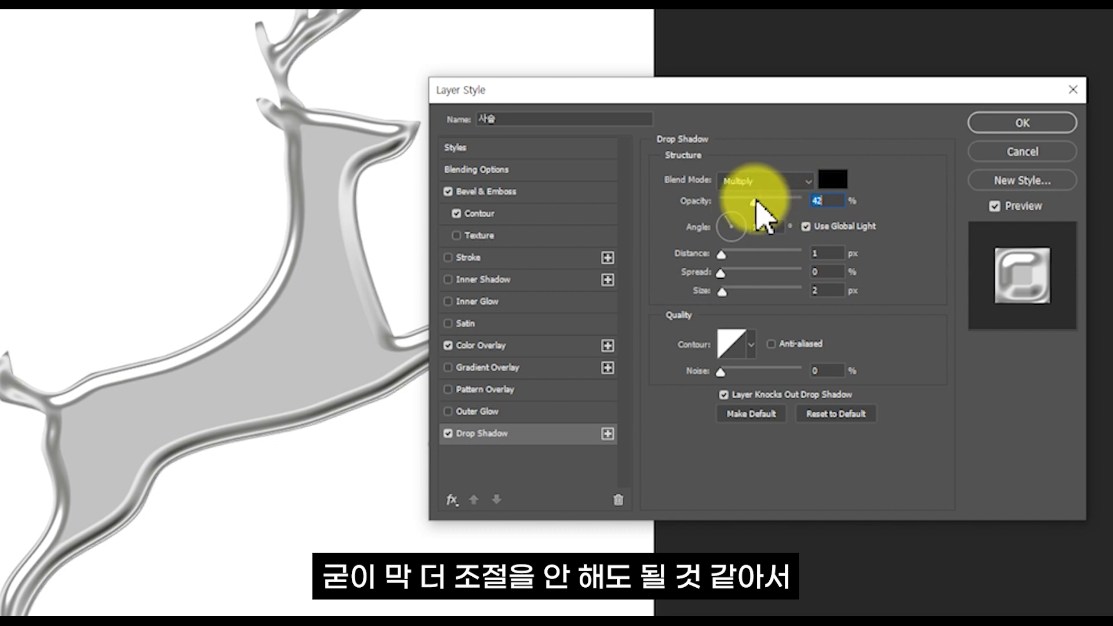
click(1024, 123)
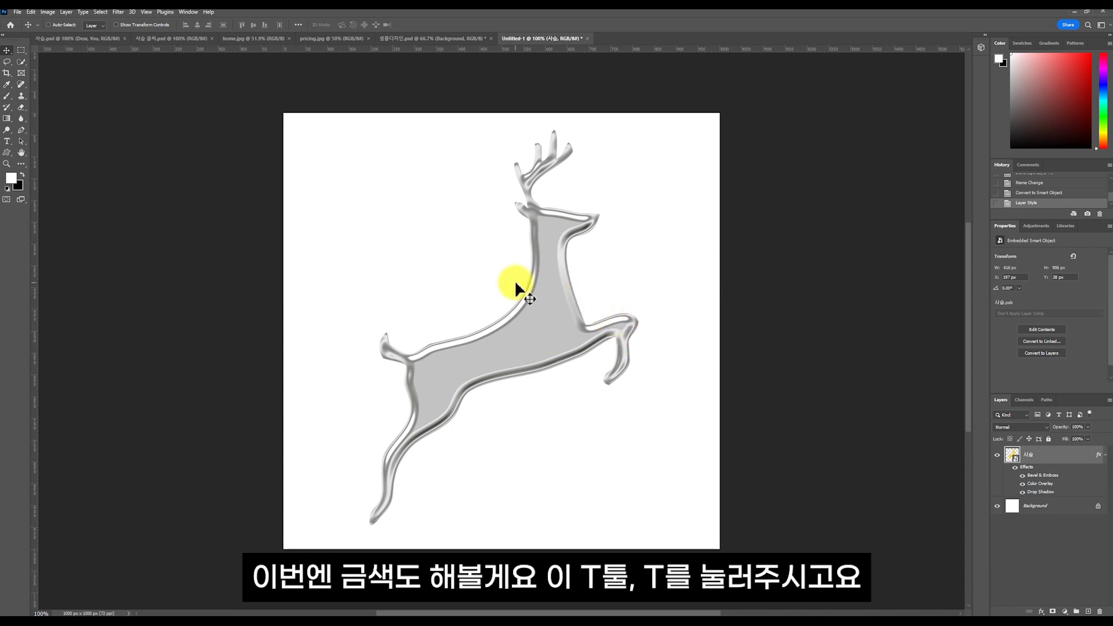
Add the text "Dear, You" below the deer's body and move it closer to beneath the front legs
click(9, 142)
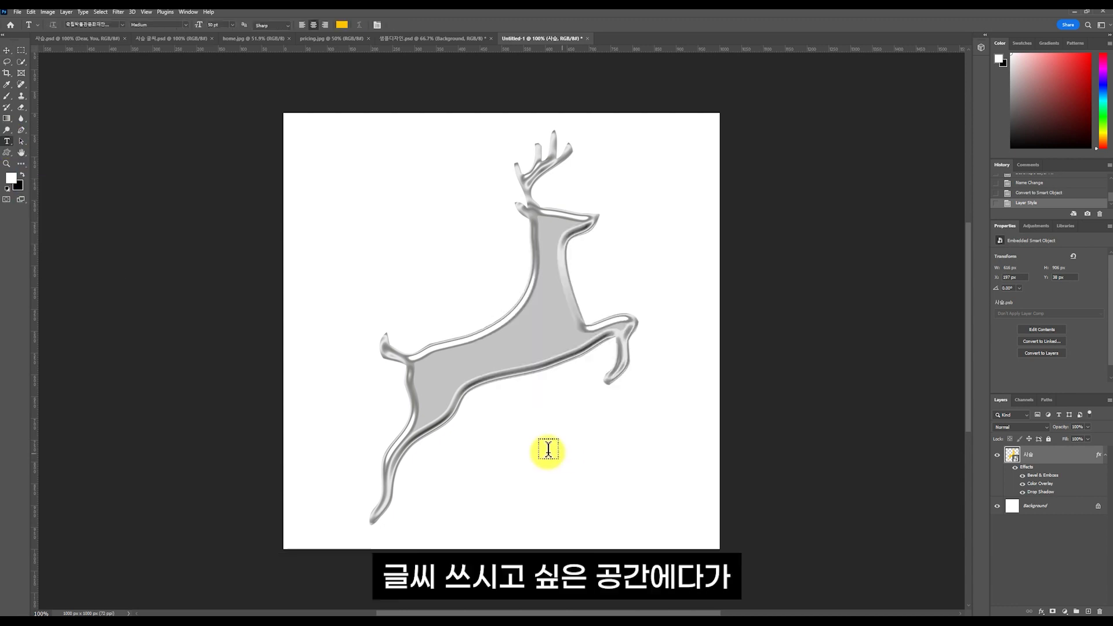
click(510, 446)
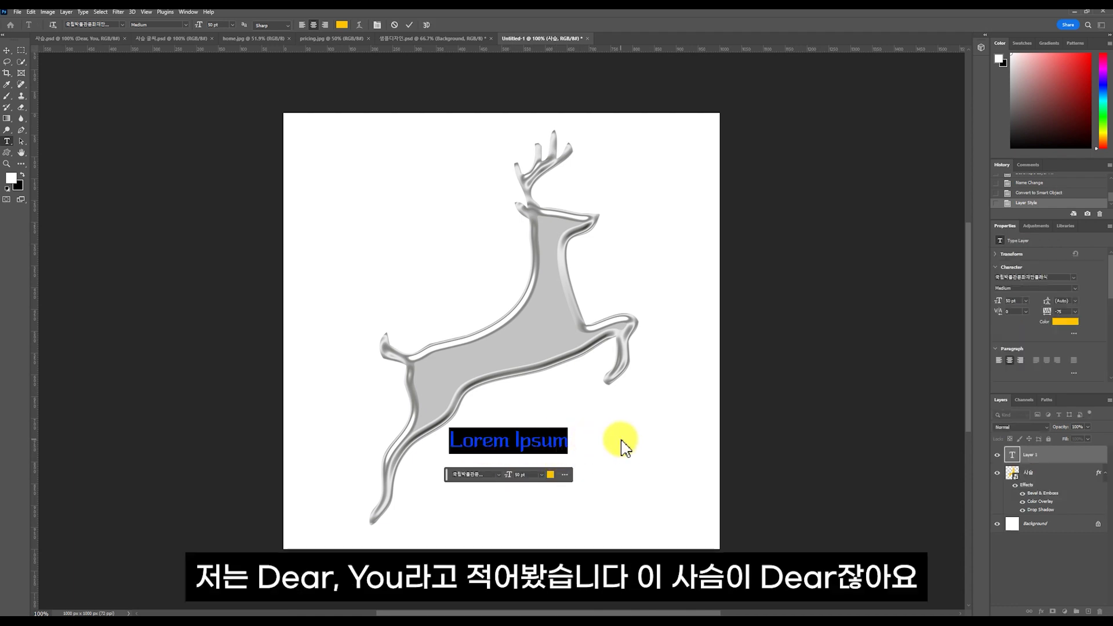
text(Dear, You)
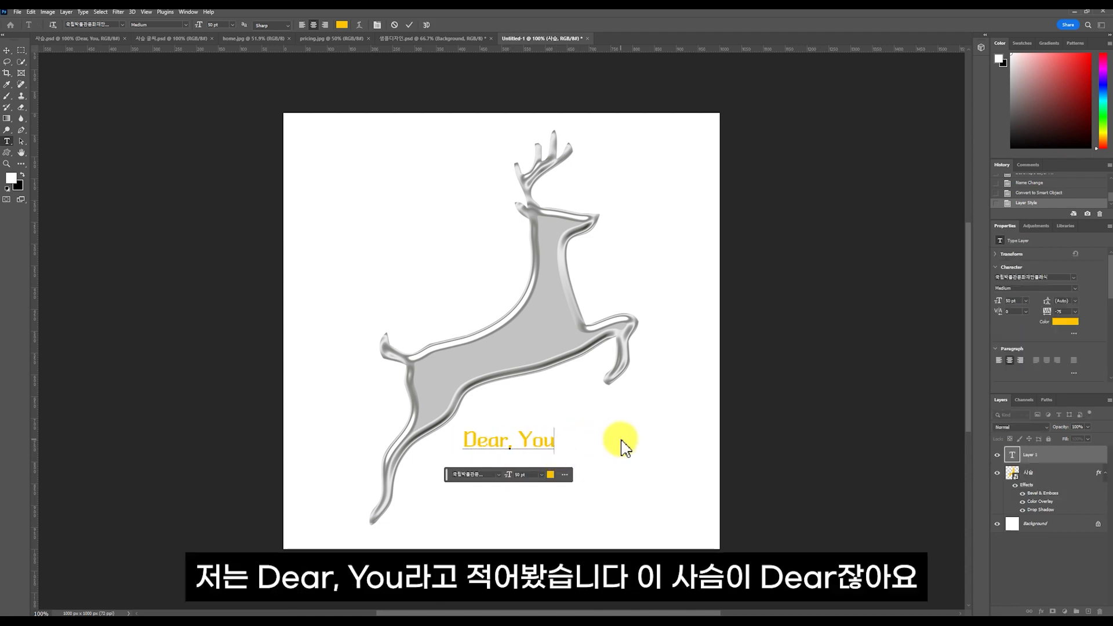
click(7, 50)
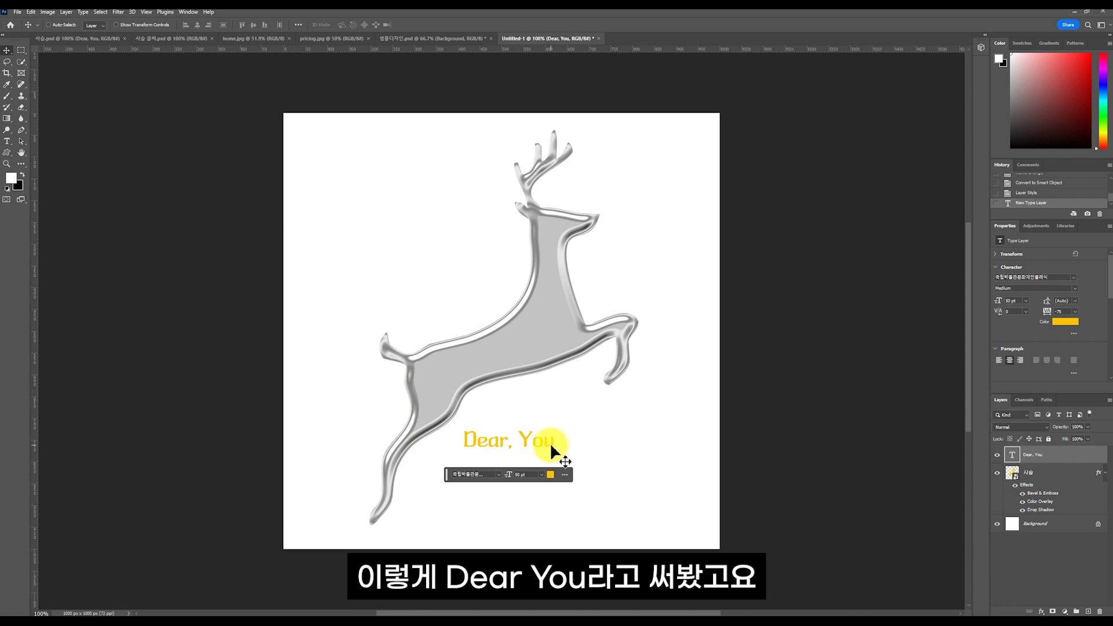
drag(539, 443, 590, 437)
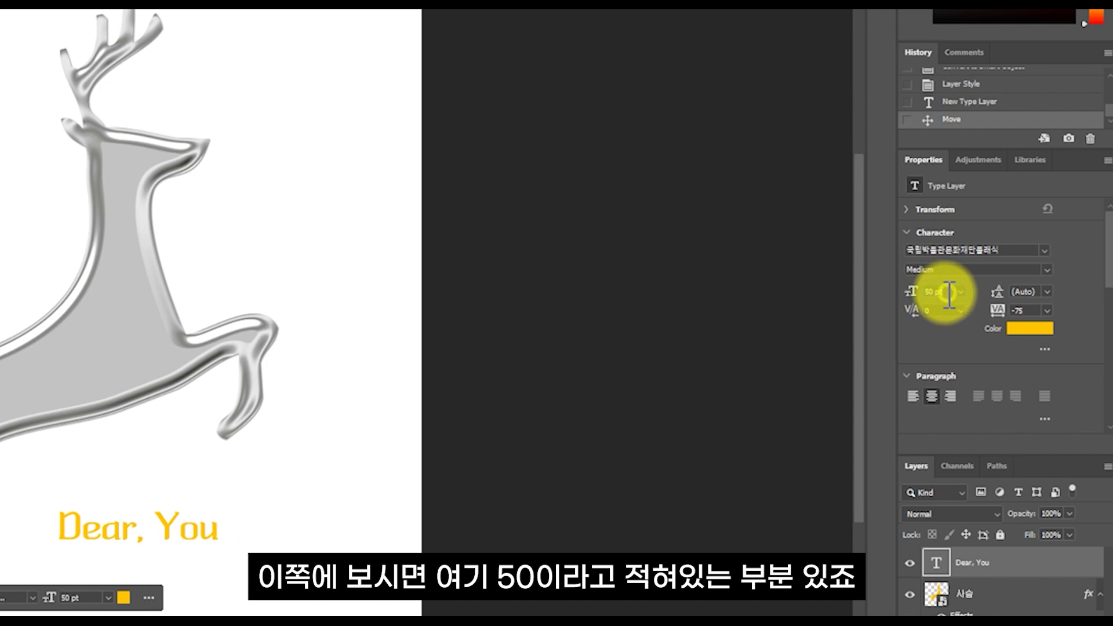
Set the font size of the "Dear, You" text to 150 pt
click(930, 292)
text(150)
key(Return)
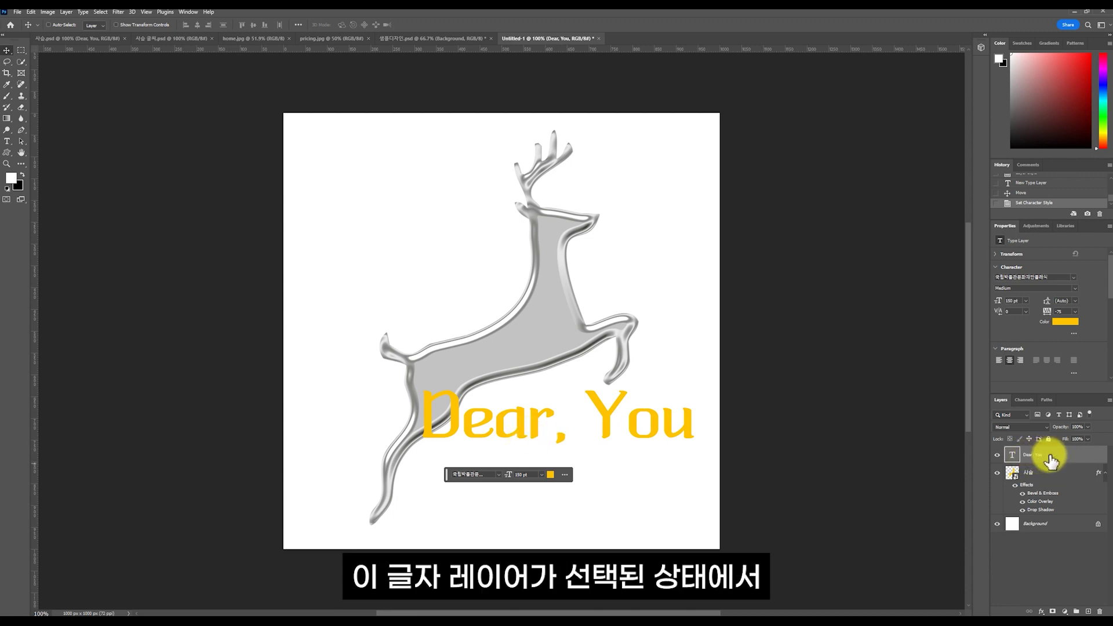
Scale the "Dear, You" text down proportionally with Free Transform to about 107 pt
key(ctrl+t)
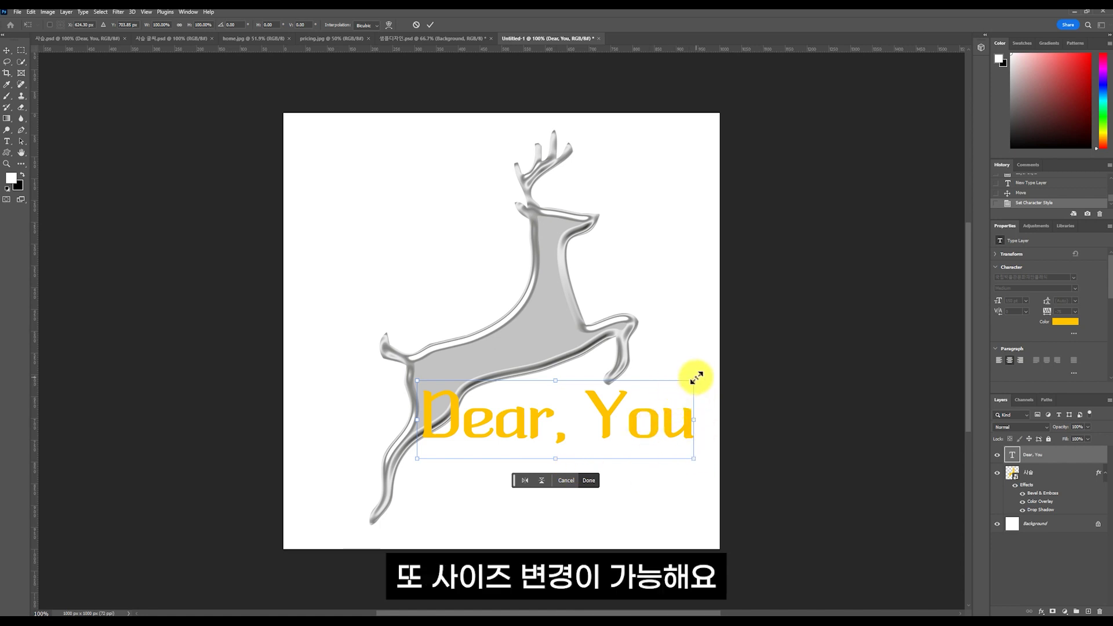
drag(696, 377, 658, 371)
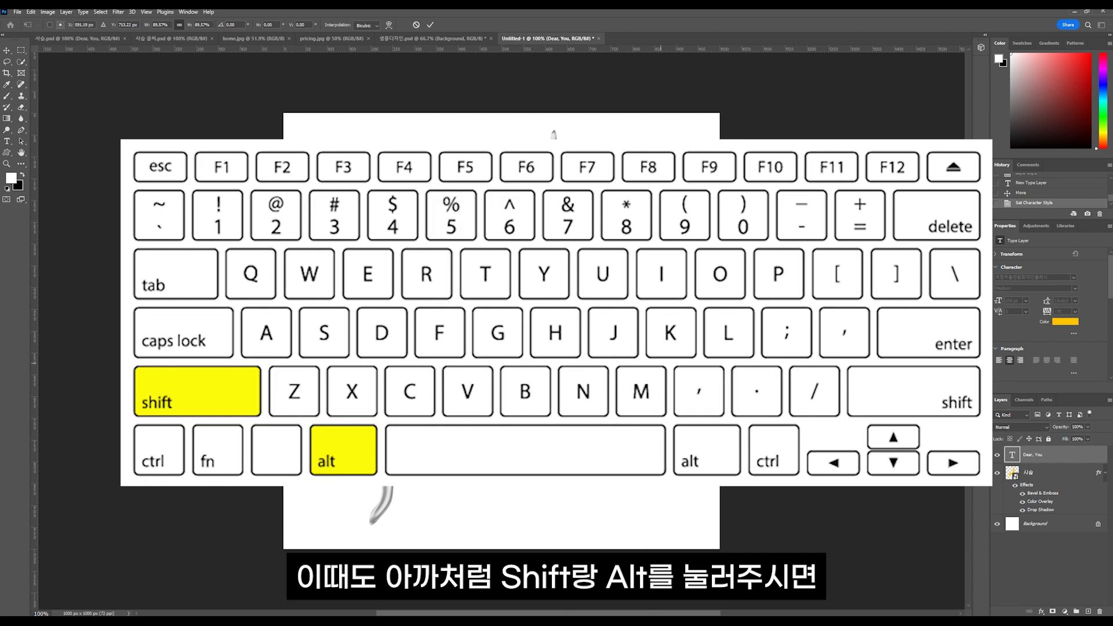
drag(658, 371, 645, 349)
key(Return)
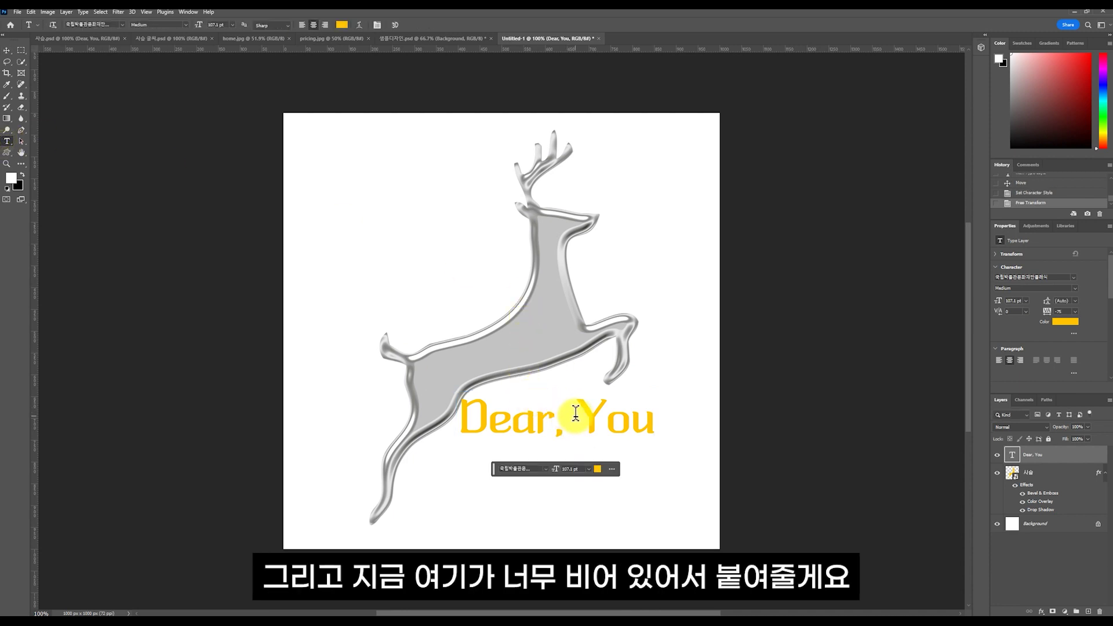
Remove the space after the comma so the text reads "Dear,You" and move it slightly lower under the front legs
key(BackSpace)
key(ctrl+Return)
key(v)
drag(603, 413, 628, 440)
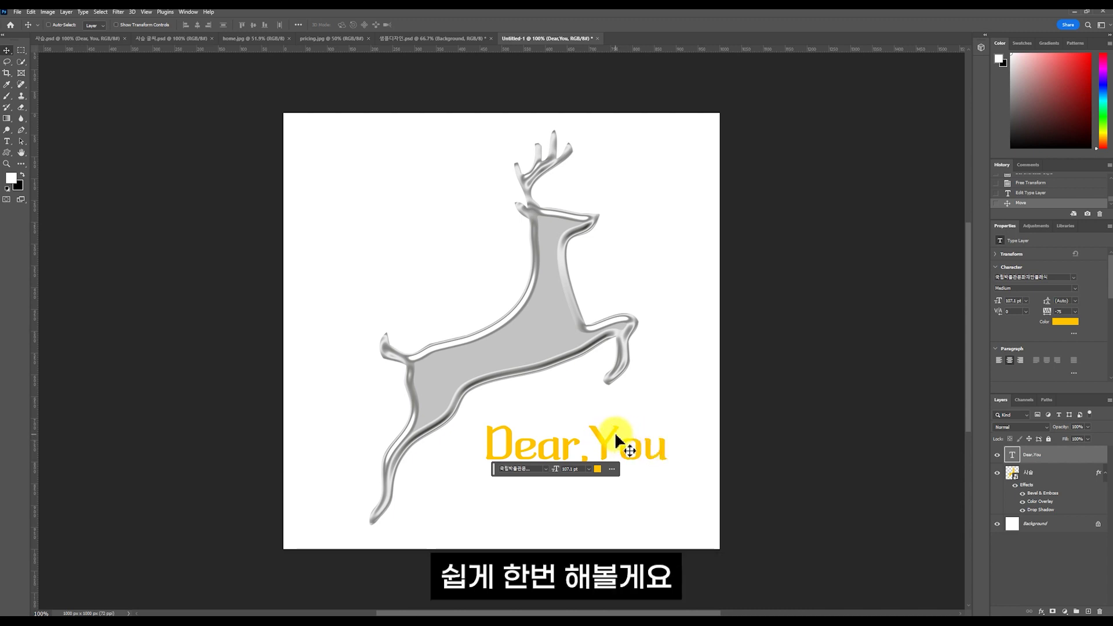
Toggle the deer layer's Bevel & Emboss effect off and on to compare the look
click(1041, 480)
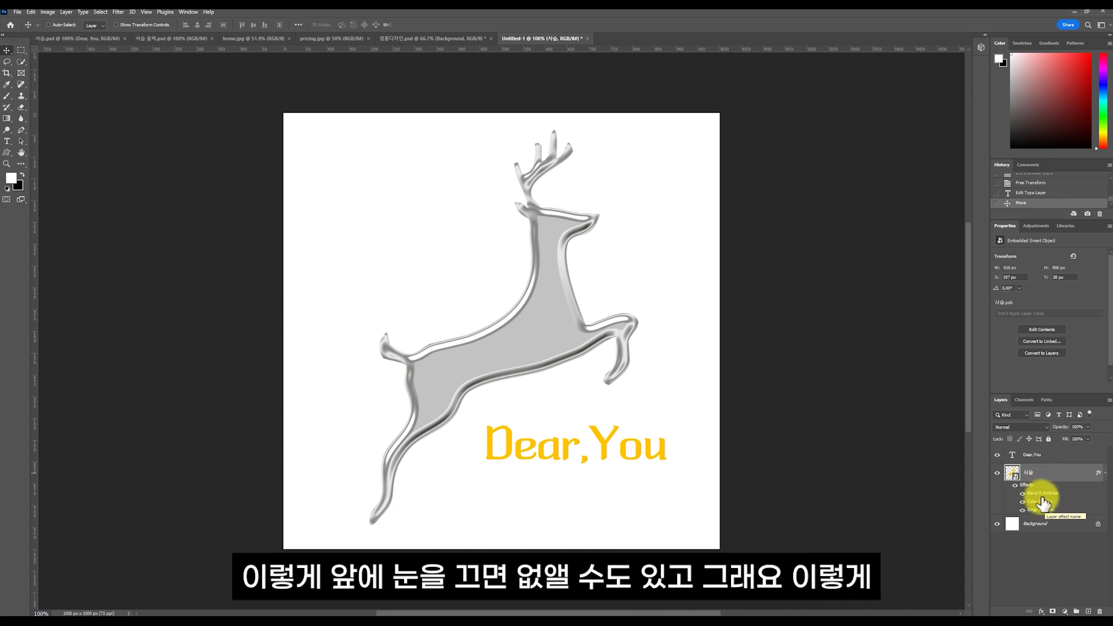
click(1023, 497)
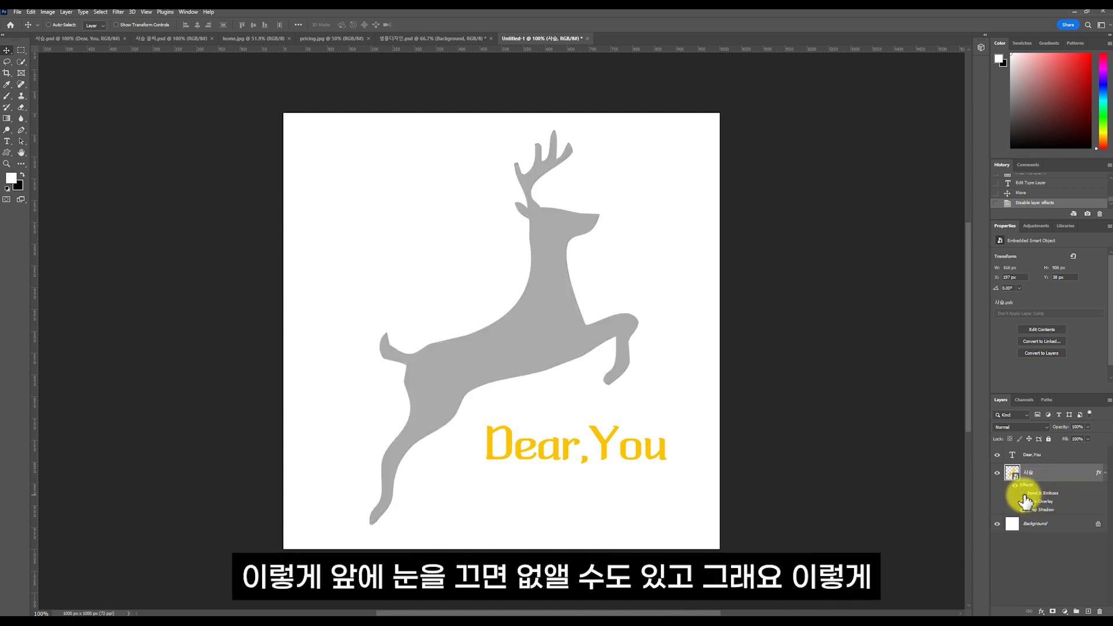
click(1023, 496)
double_click(1024, 496)
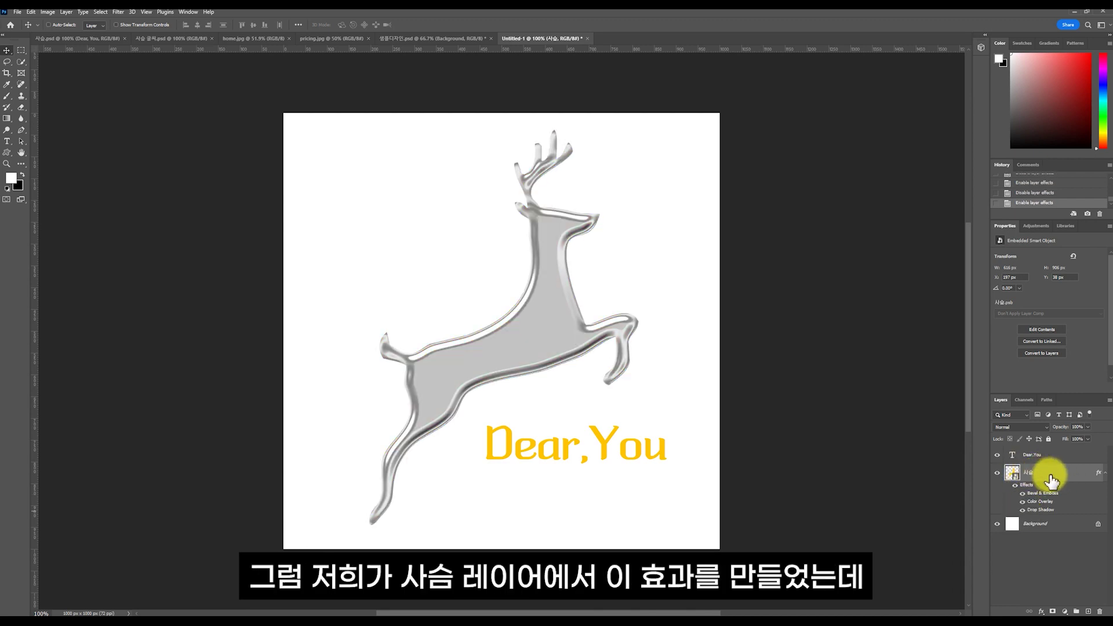
Copy the deer layer's style and paste it onto the "Dear,You" text layer
click(1058, 457)
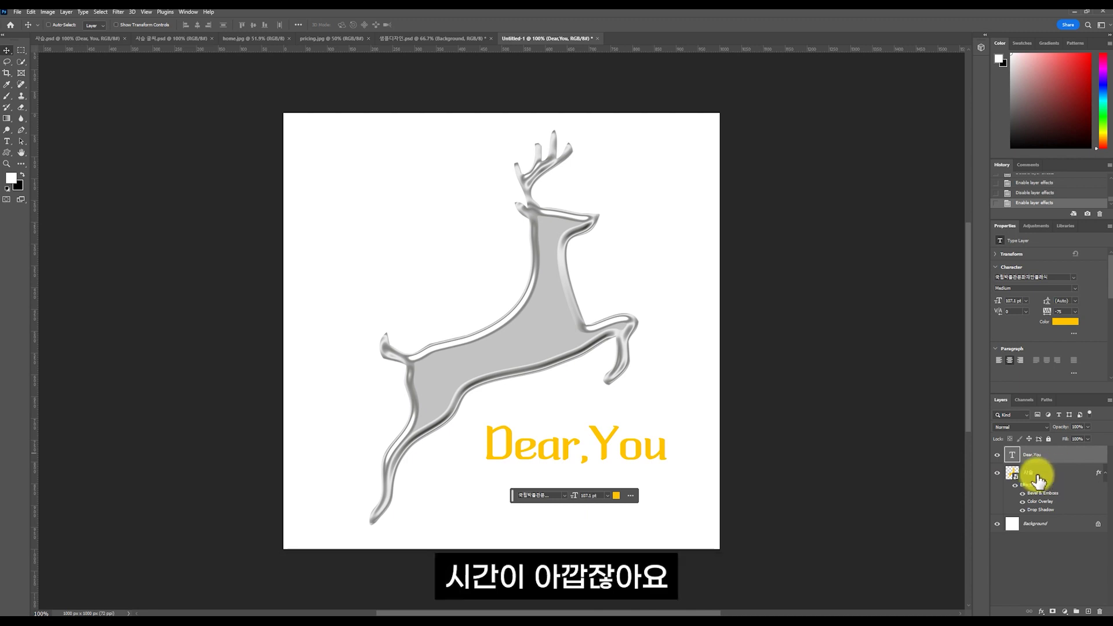
mouse_move(1074, 510)
mouse_down()
mouse_move(1019, 507)
mouse_move(1070, 508)
mouse_move(1074, 477)
mouse_move(1057, 462)
mouse_move(1069, 455)
mouse_up()
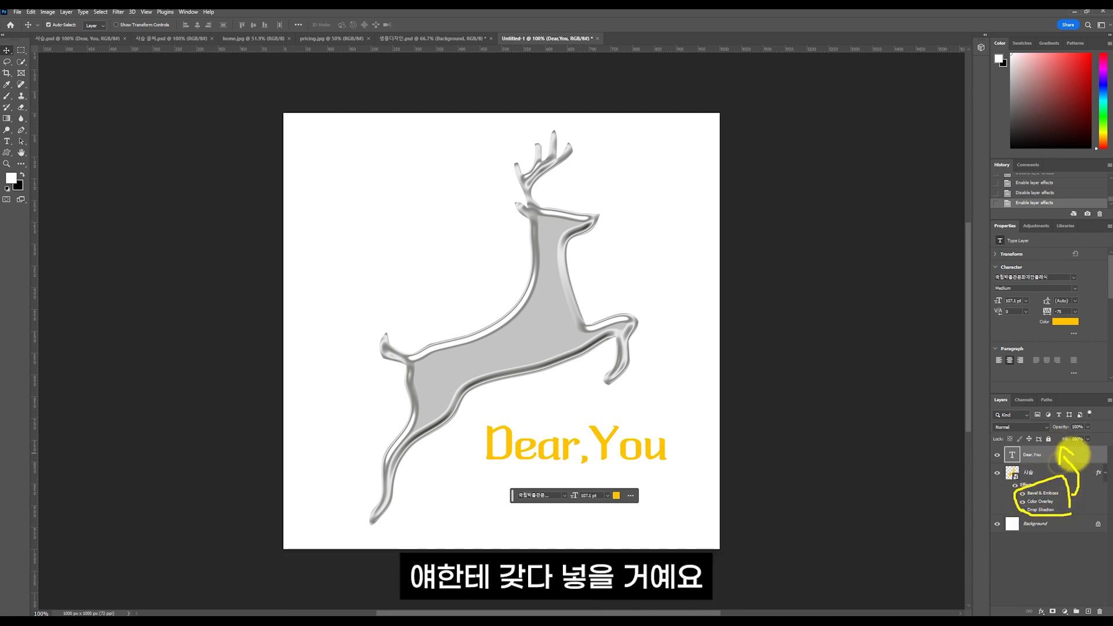
click(1054, 476)
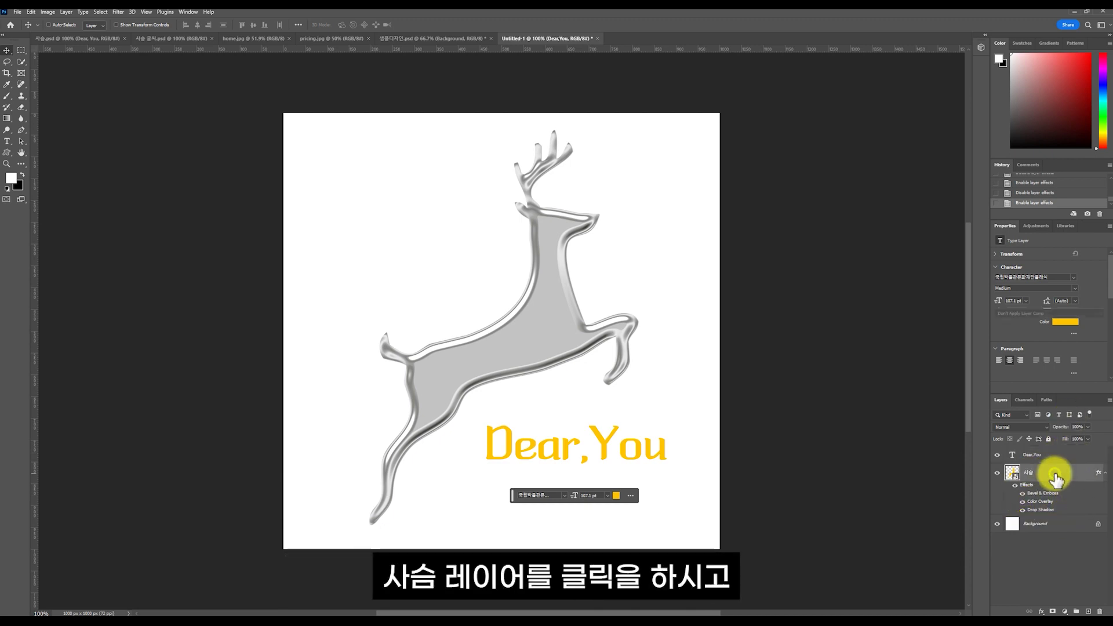
right_click(1054, 478)
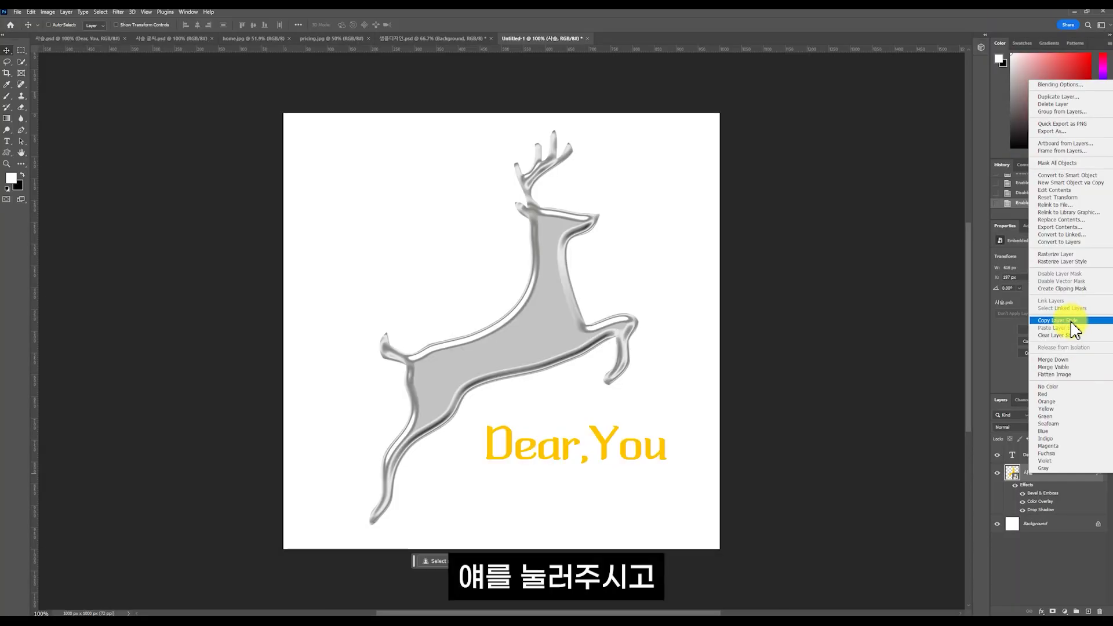
click(1071, 321)
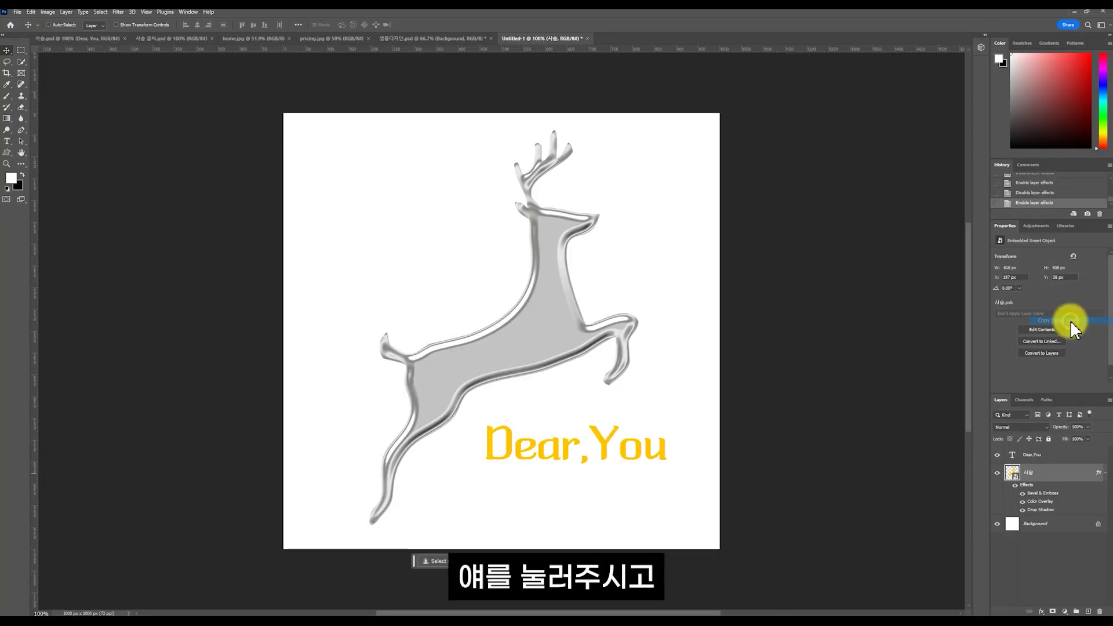
click(1053, 458)
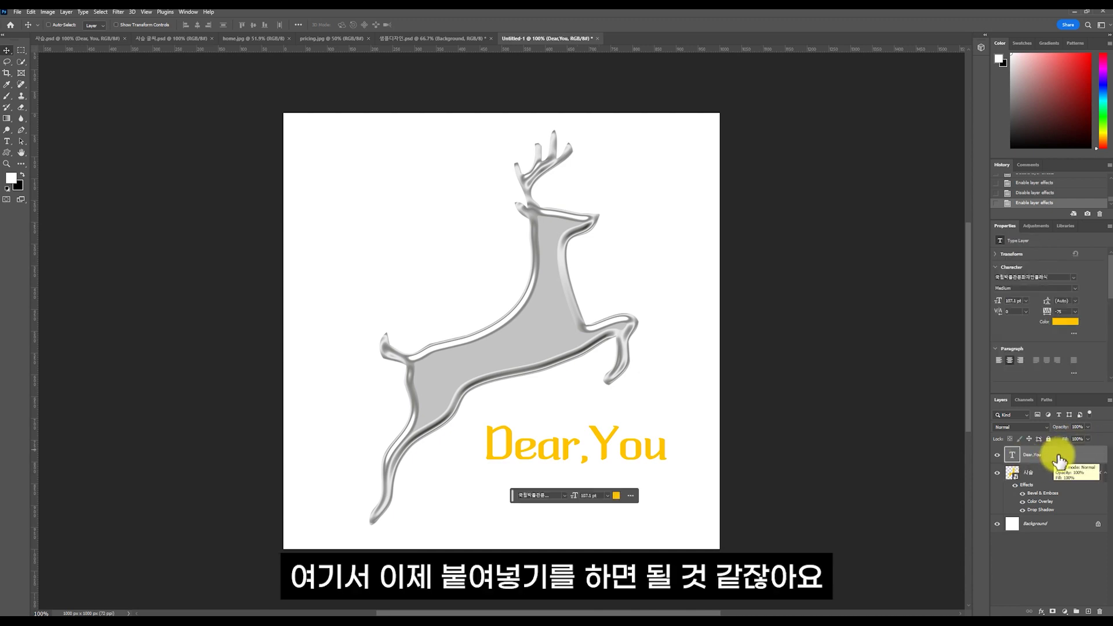
right_click(1059, 458)
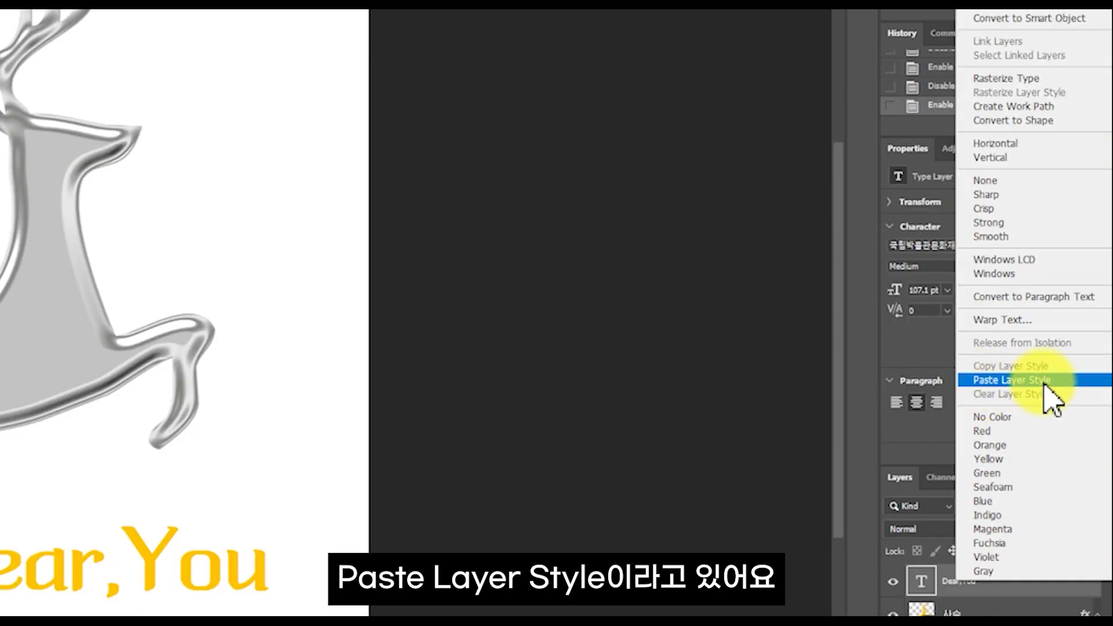
click(1064, 382)
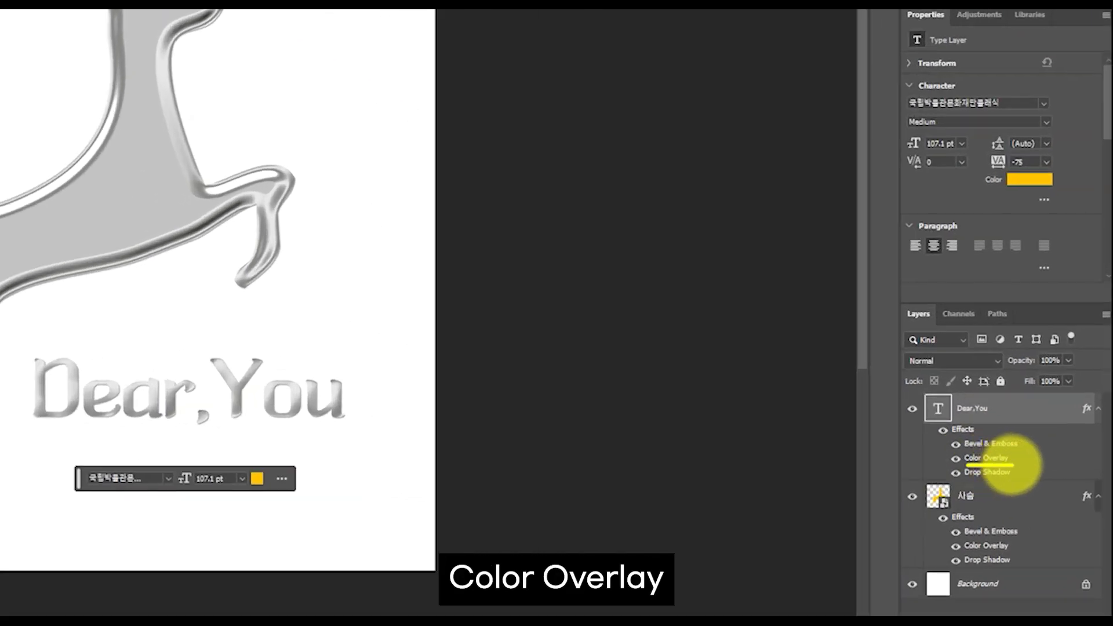
Open the text layer's Color Overlay color and change it to a gold tone with a hue of 51°
double_click(993, 467)
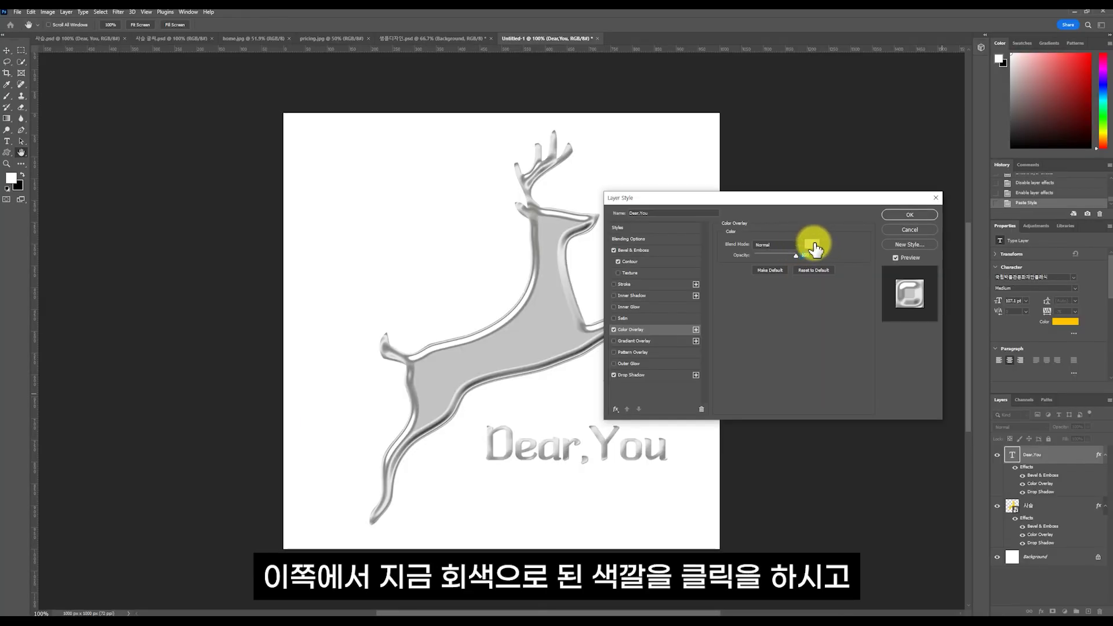
click(814, 245)
click(714, 325)
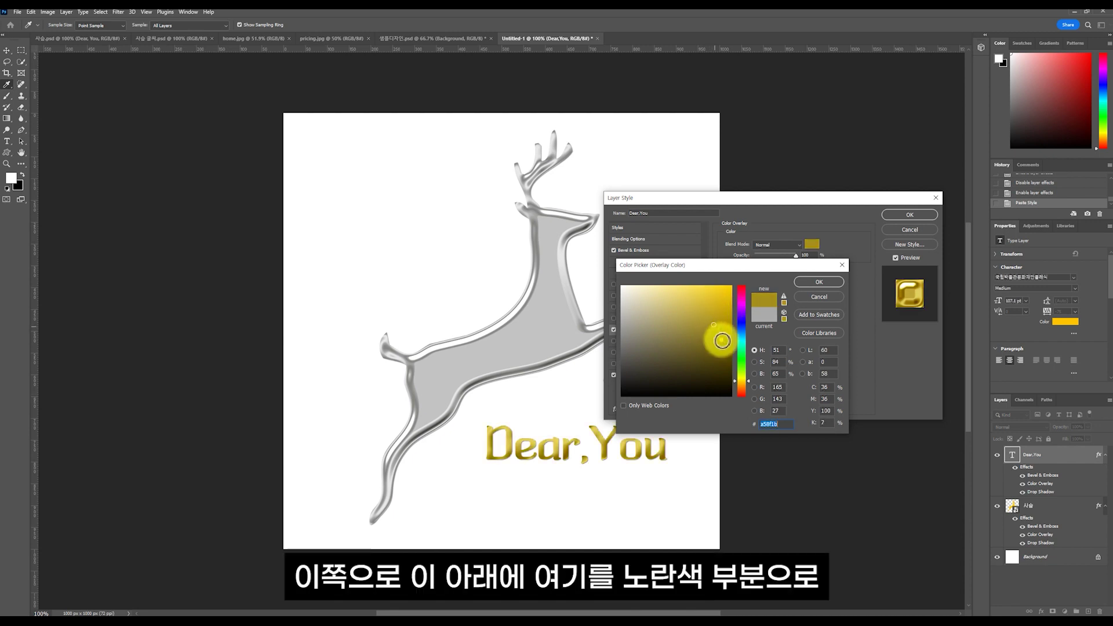
click(742, 386)
drag(743, 388, 744, 383)
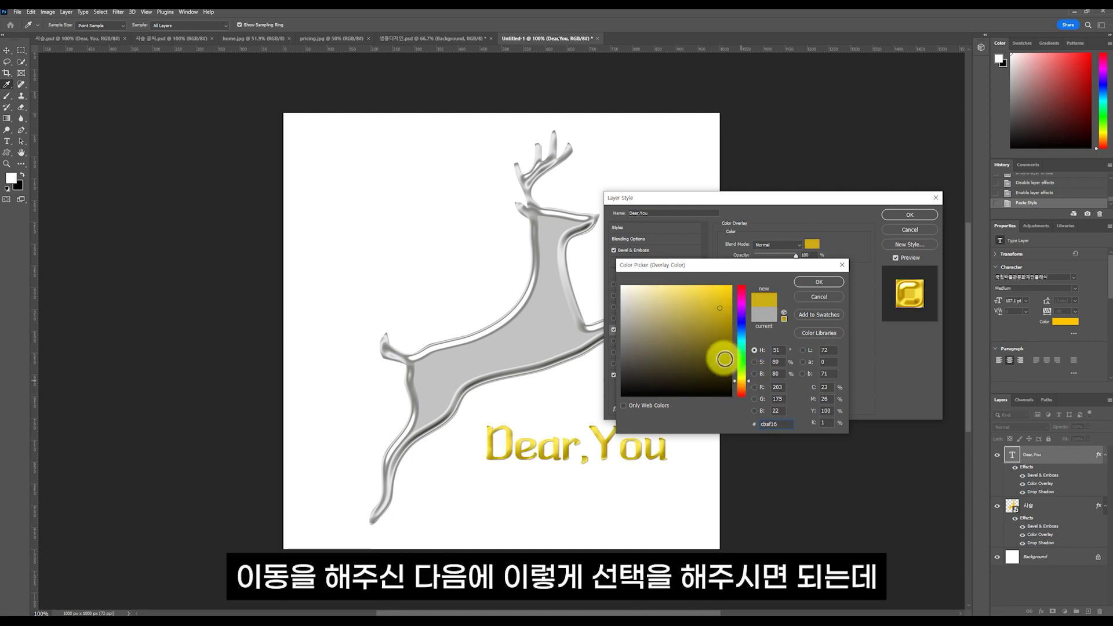
Try several brighter and darker gold shades for the "Dear,You" text's Color Overlay
click(723, 321)
drag(722, 302, 712, 291)
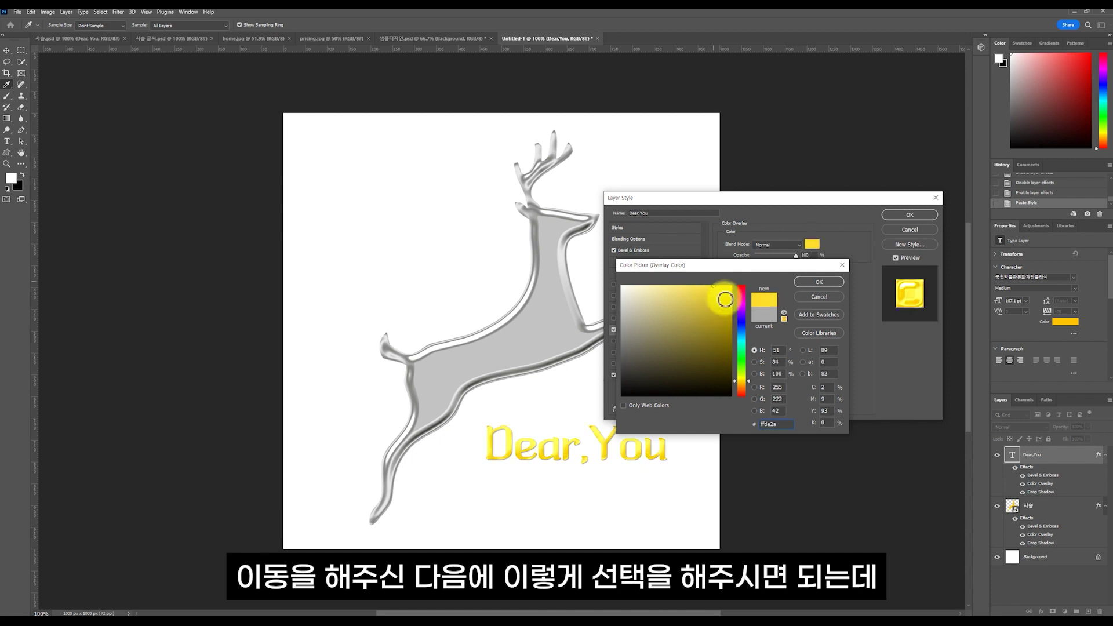
click(725, 300)
drag(716, 305, 719, 308)
click(705, 298)
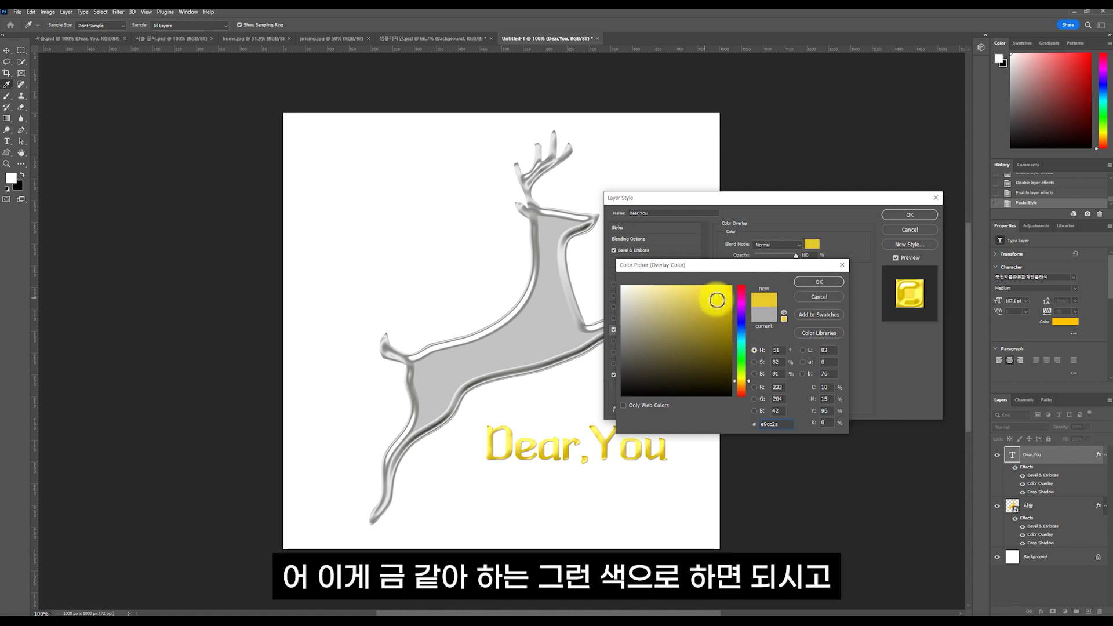
click(711, 297)
click(787, 425)
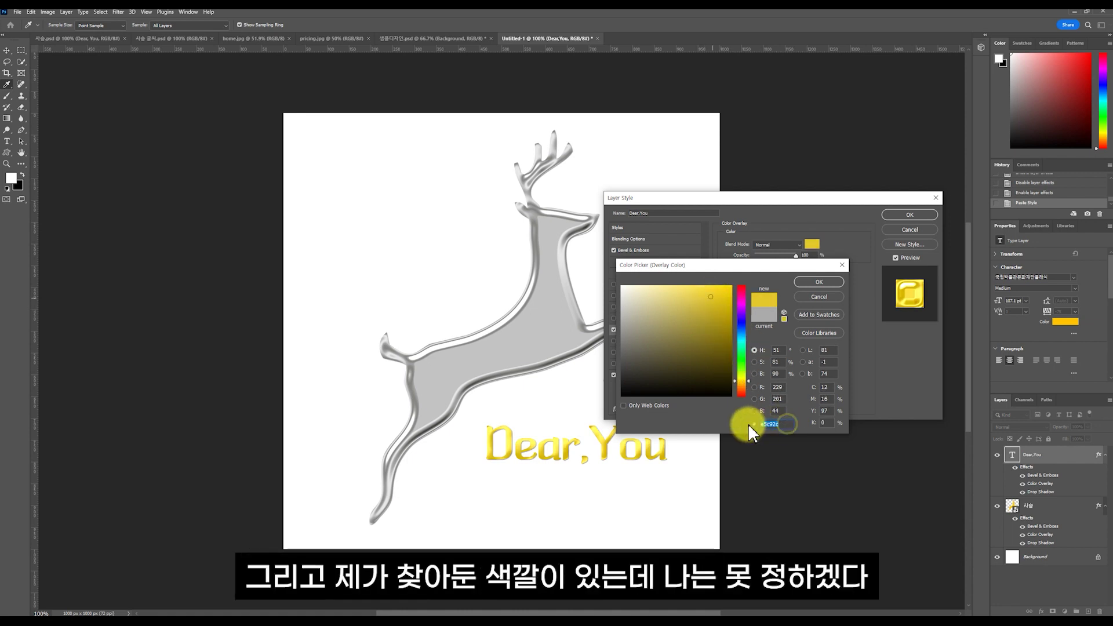
click(698, 308)
click(713, 291)
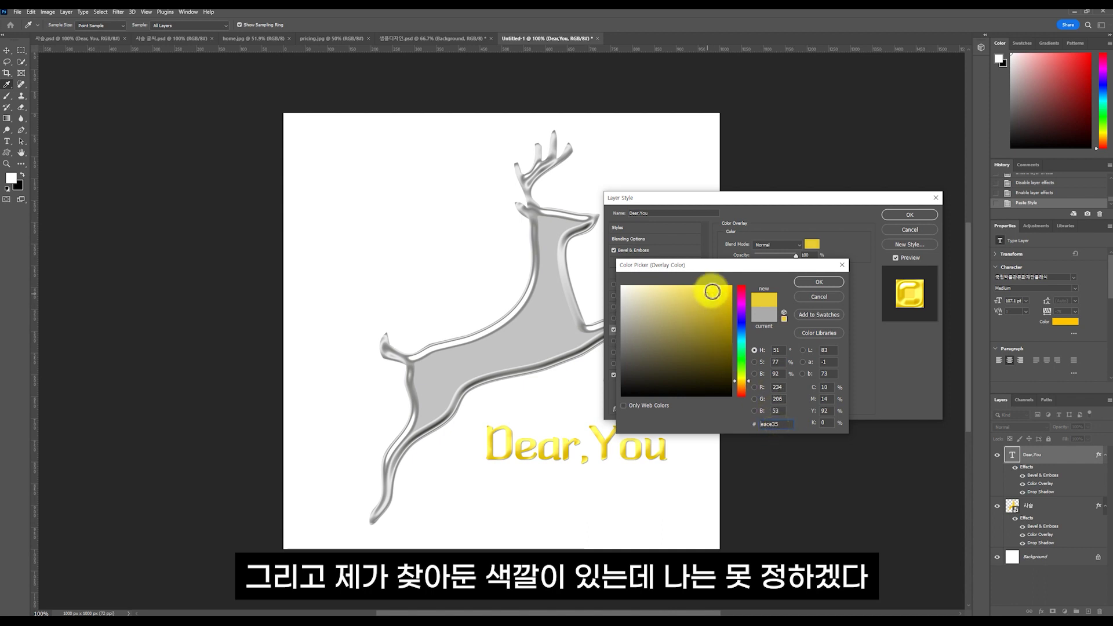
click(725, 299)
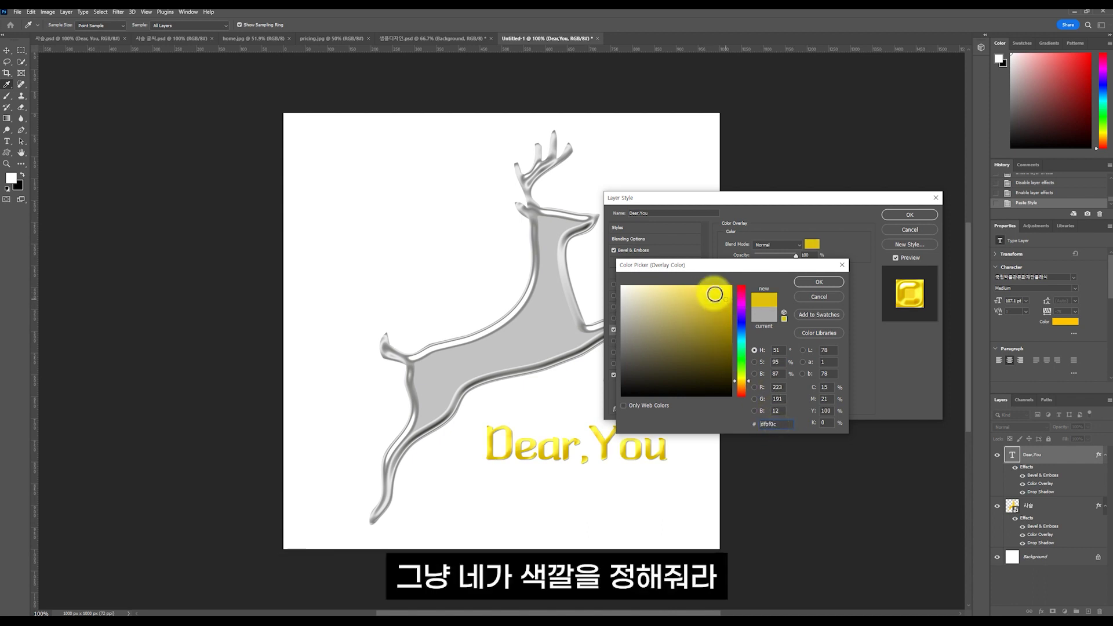
Set the "Dear,You" text's overlay color to #c7ab13, check its Bevel & Emboss settings and apply the layer style
click(783, 427)
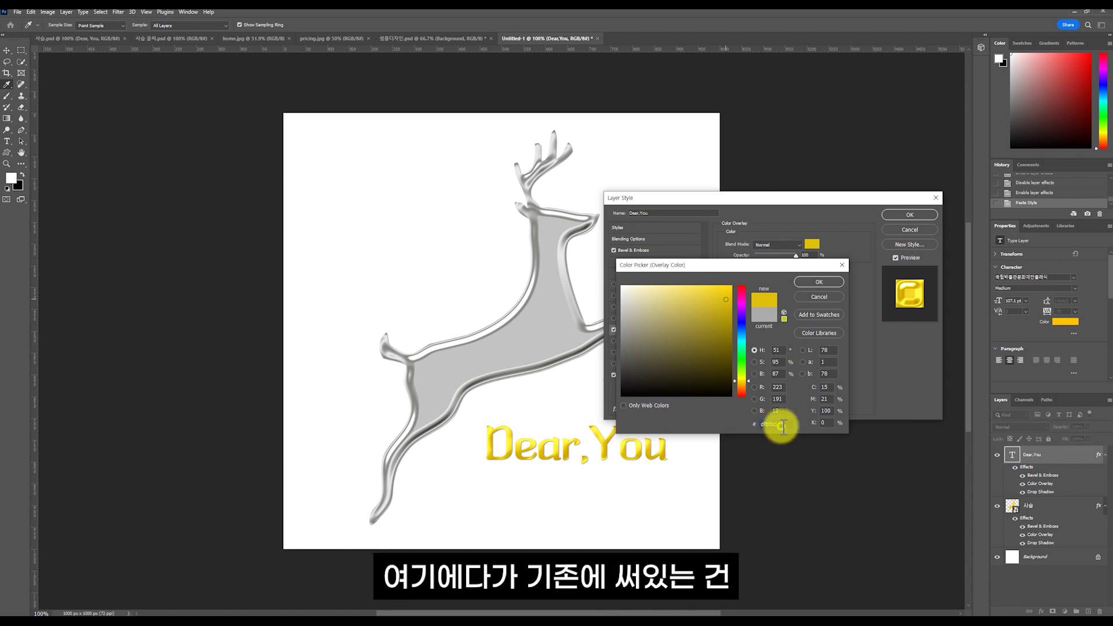
drag(782, 424, 762, 425)
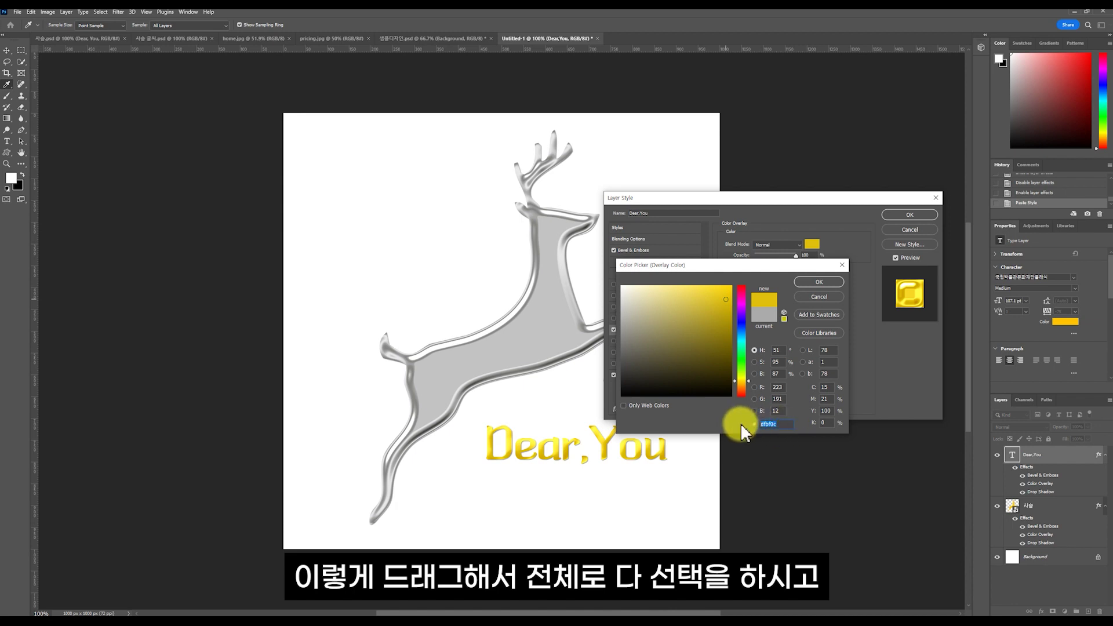
text(c7)
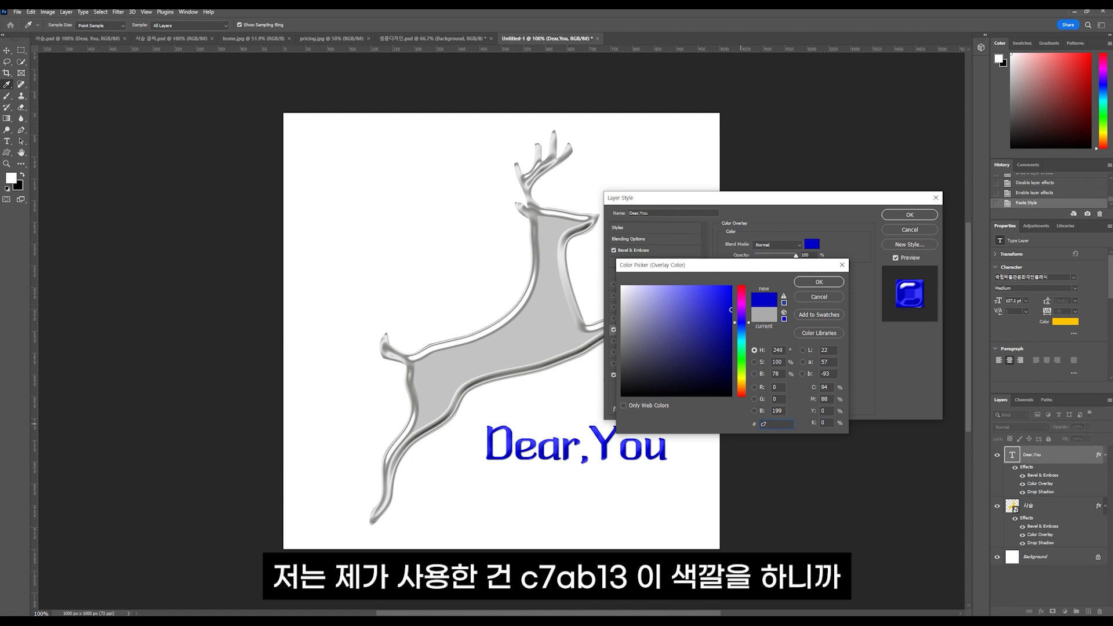
text(ab)
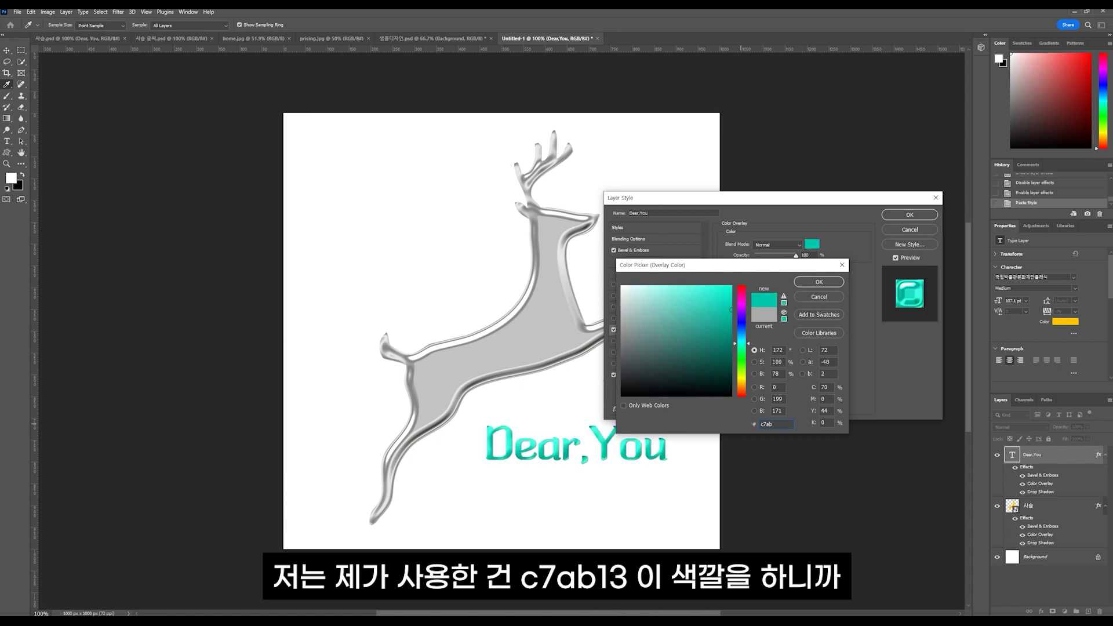
text(13)
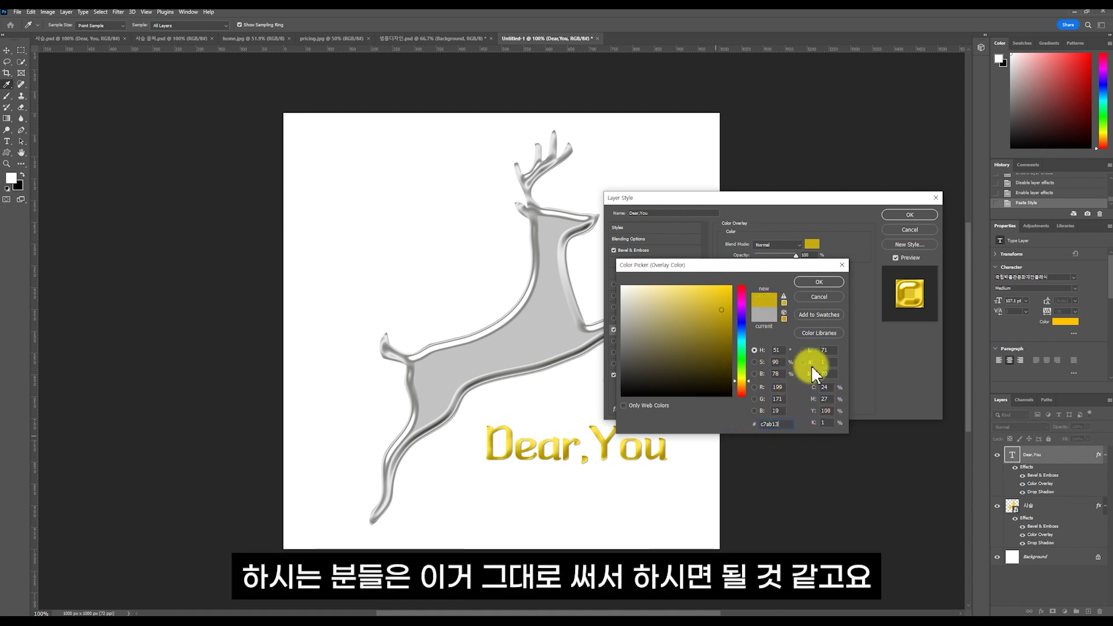
click(809, 283)
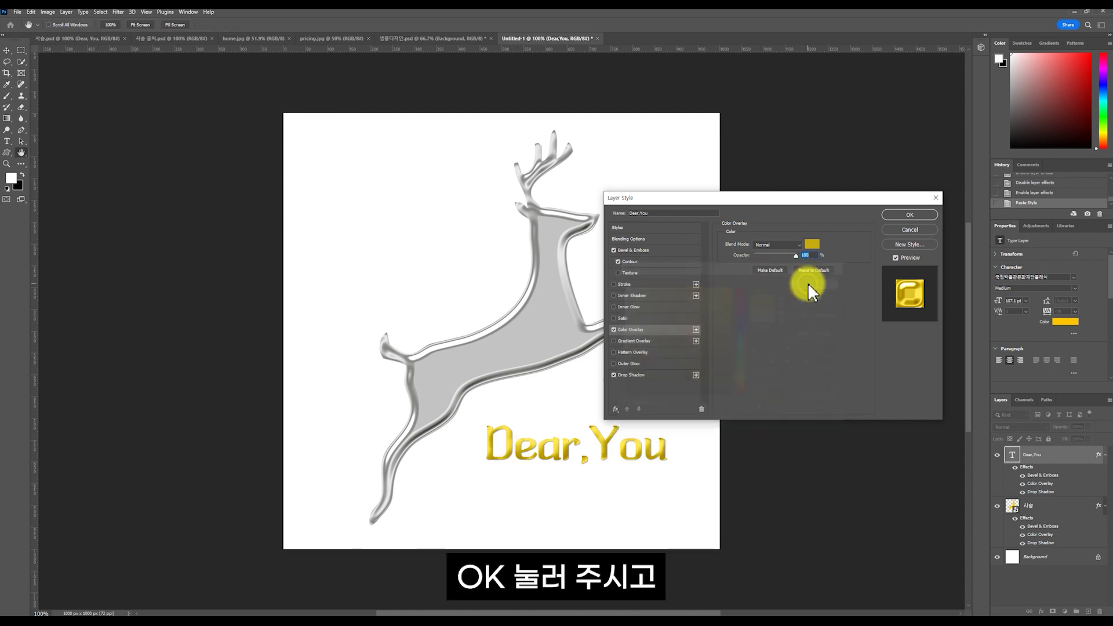
click(649, 250)
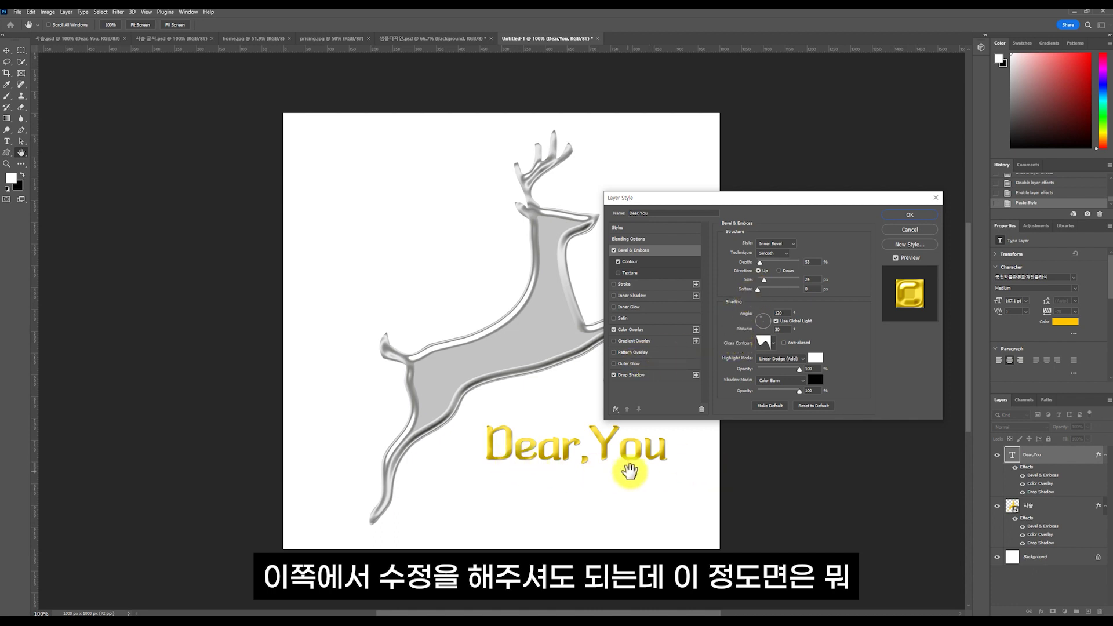
click(905, 214)
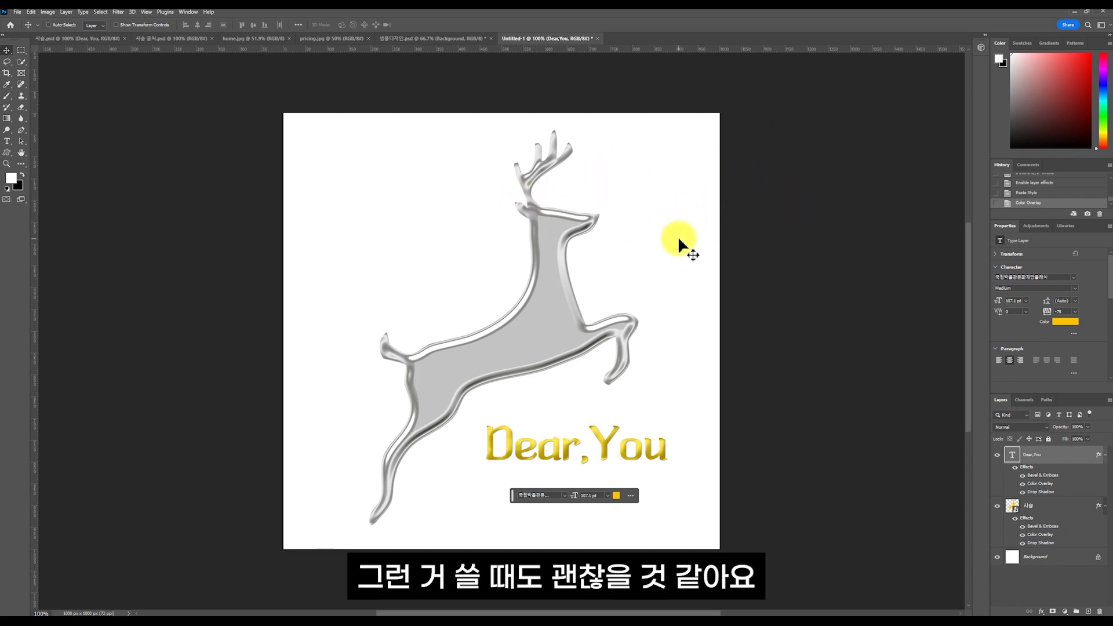
Switch to the 사슴 글씨.psd document and delete all the 사슴 layers above the Background
click(186, 39)
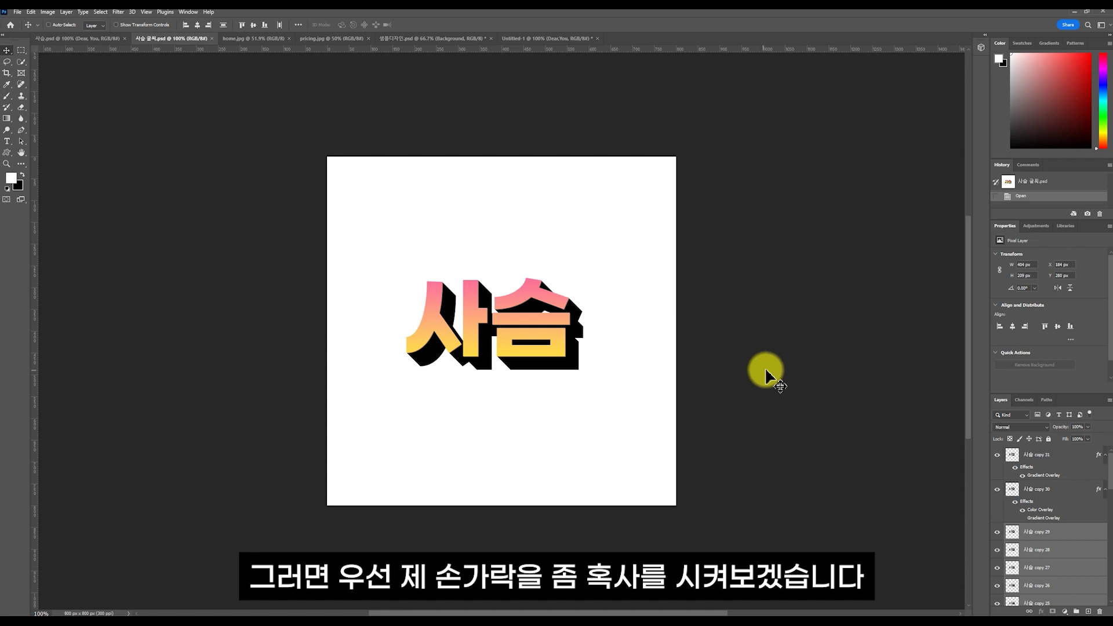
click(1067, 458)
drag(1110, 471, 1106, 598)
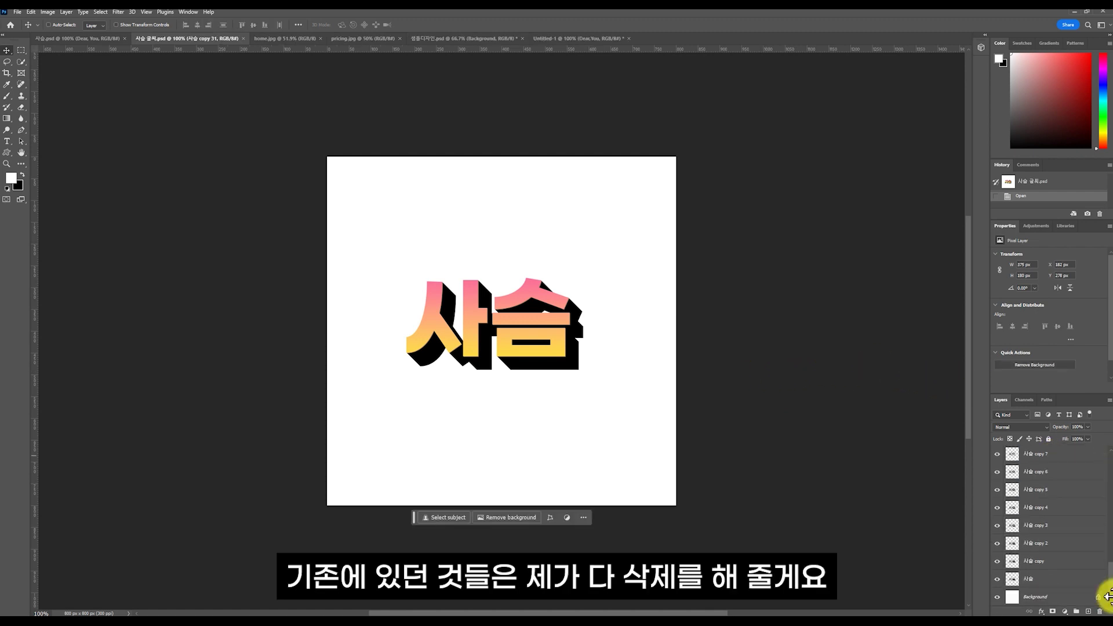
shift+click(1066, 580)
key(Delete)
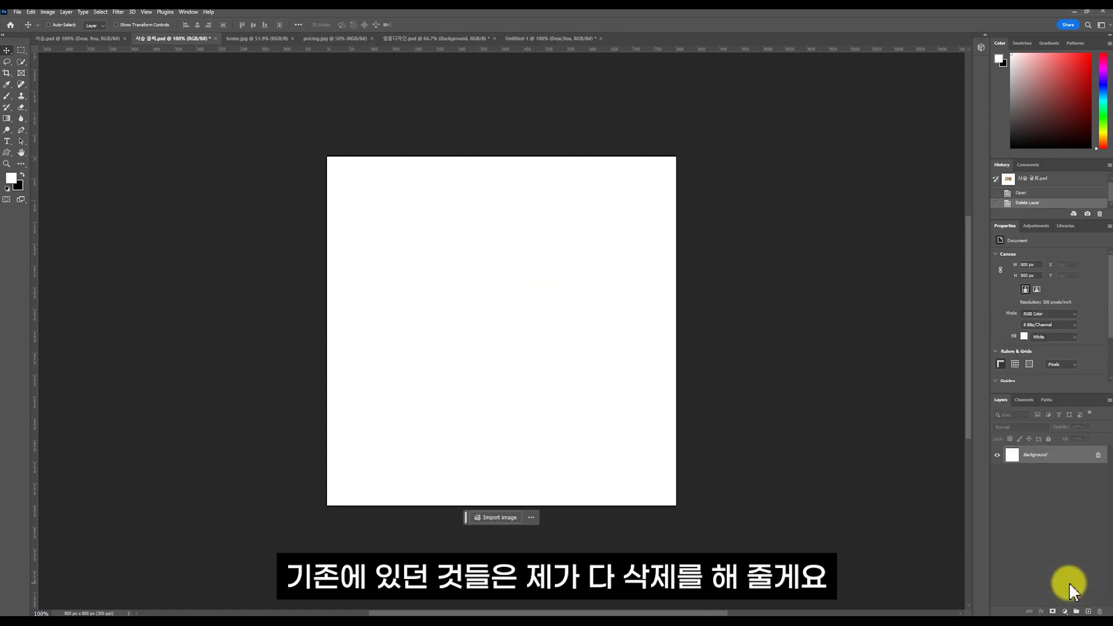
Add a text layer reading "사슴" on the blank canvas, slightly left of the center
click(8, 145)
click(421, 325)
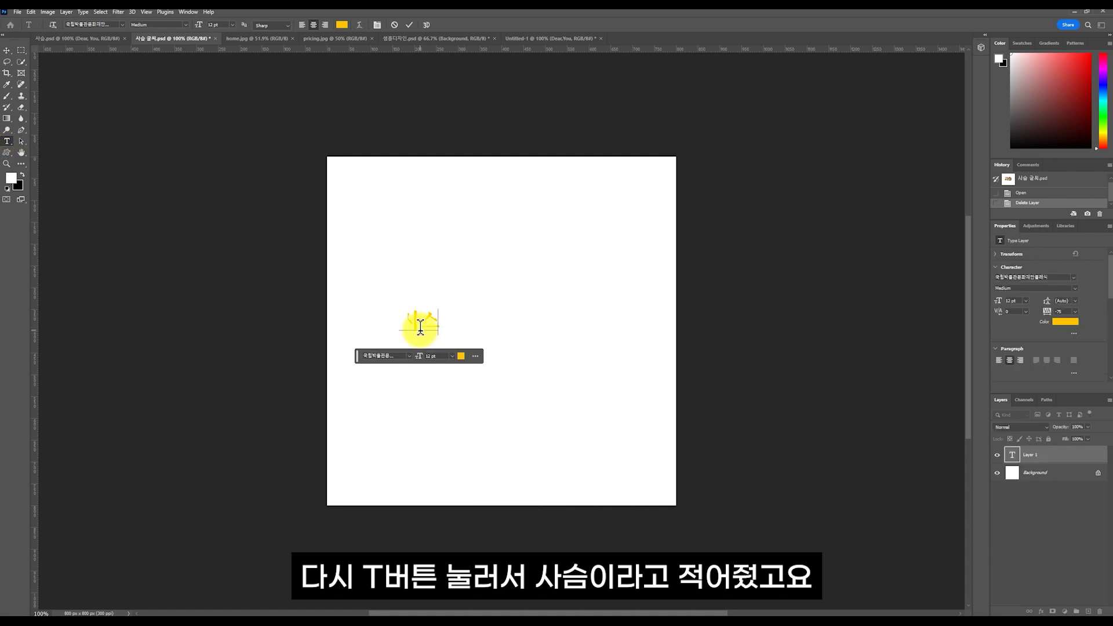
click(7, 50)
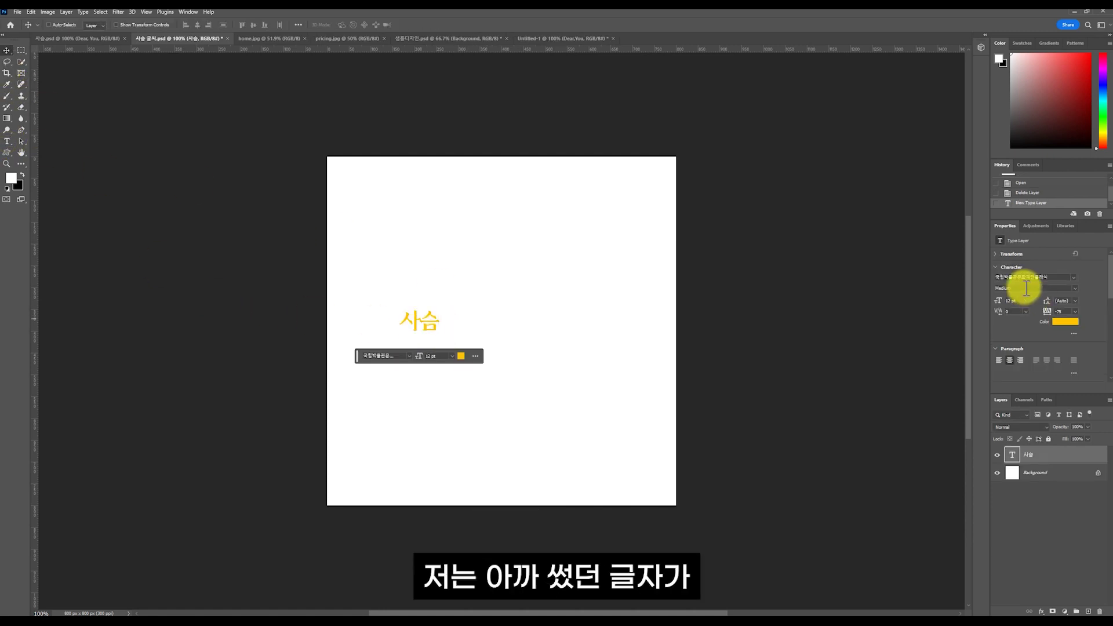
Change the "사슴" text to the G마켓 산스 TTF font in Bold and color it black (#000000)
click(1072, 277)
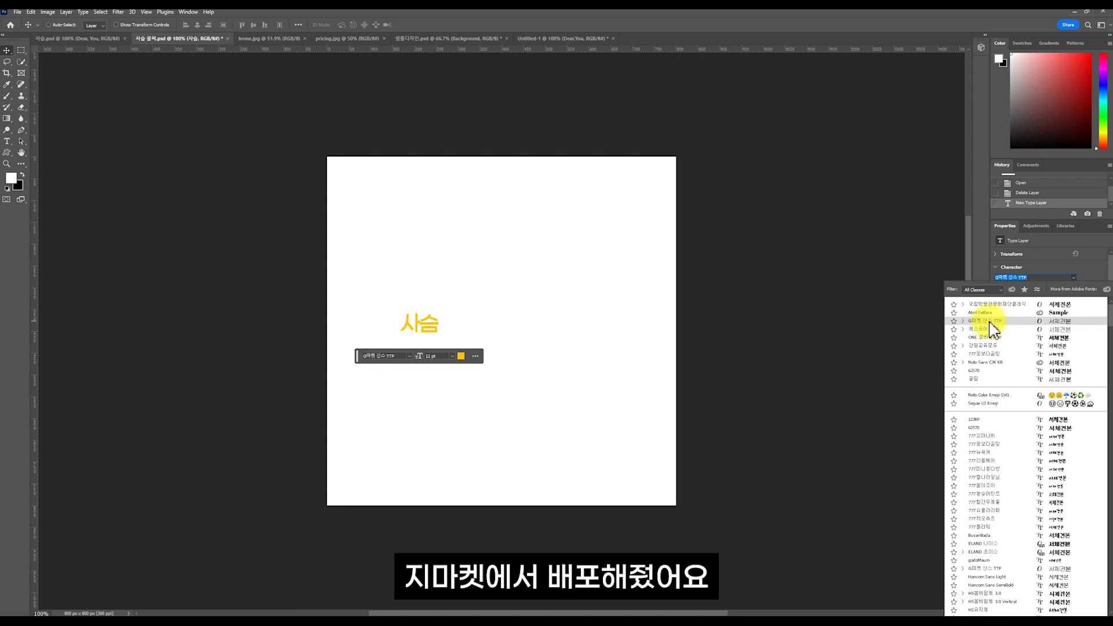
click(964, 321)
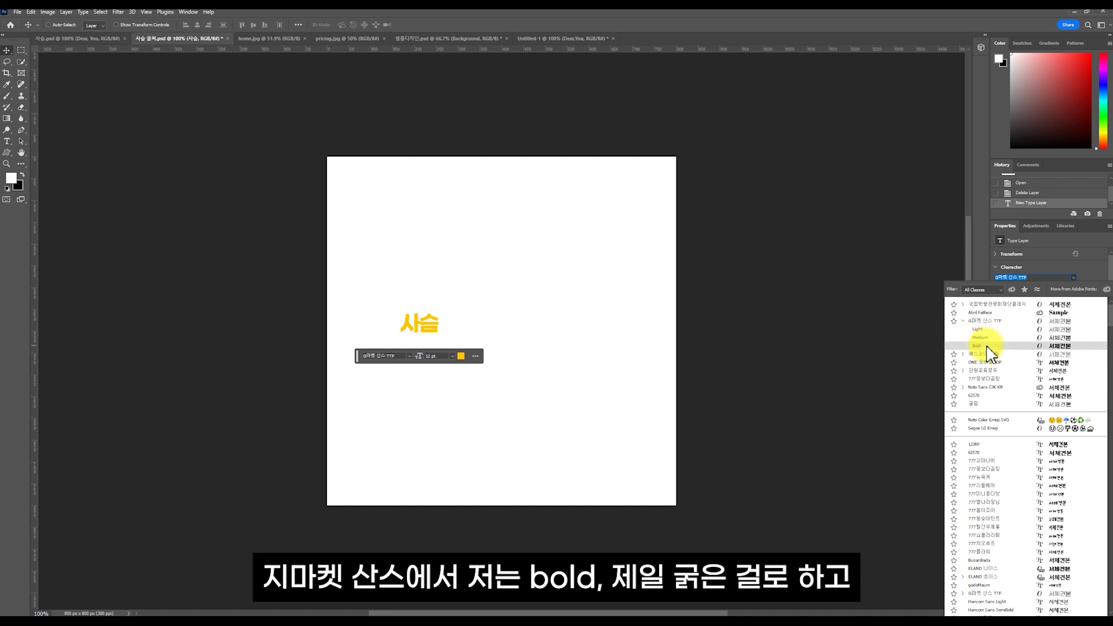
click(984, 346)
click(1065, 321)
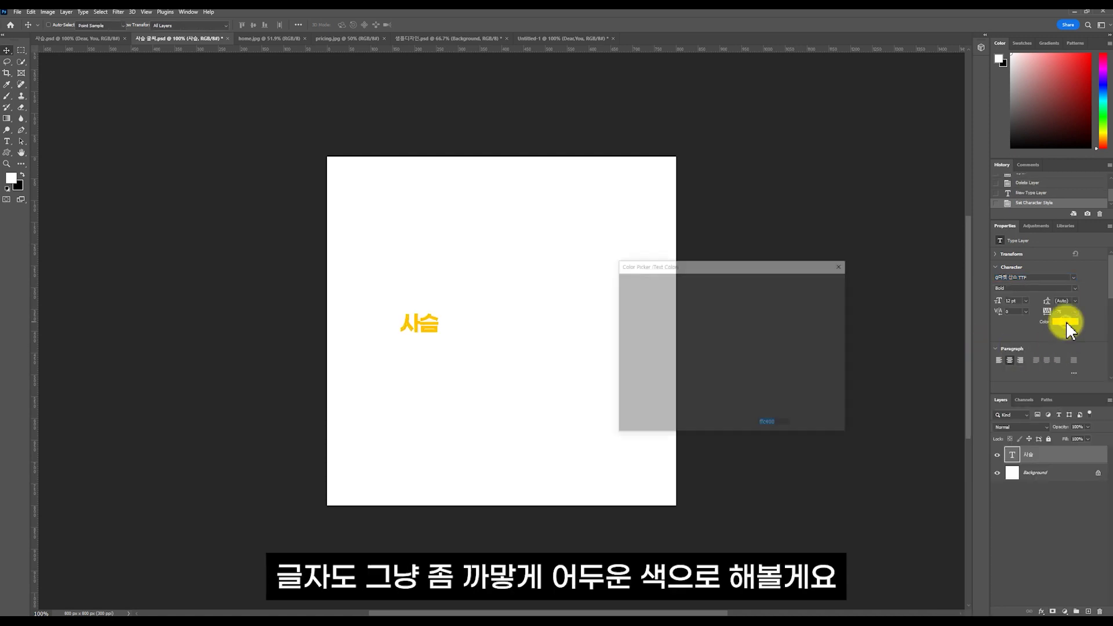
drag(725, 364, 589, 435)
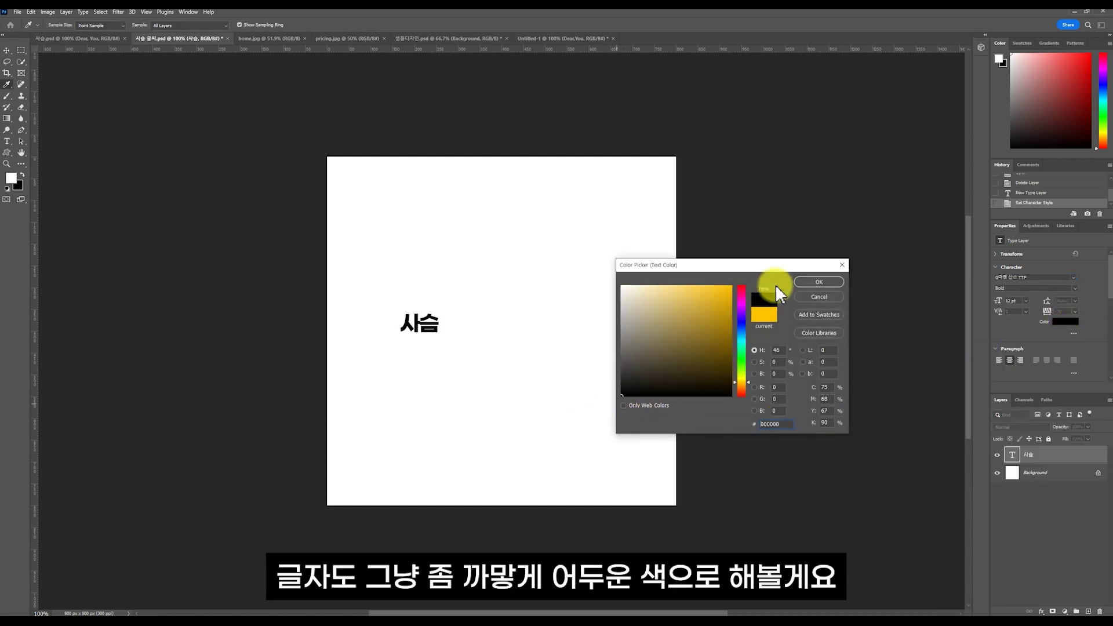
click(805, 282)
Enlarge the "사슴" text to about 67.6 pt and center it horizontally and vertically on the canvas
key(ctrl+t)
drag(440, 336, 608, 464)
key(Return)
key(ctrl+a)
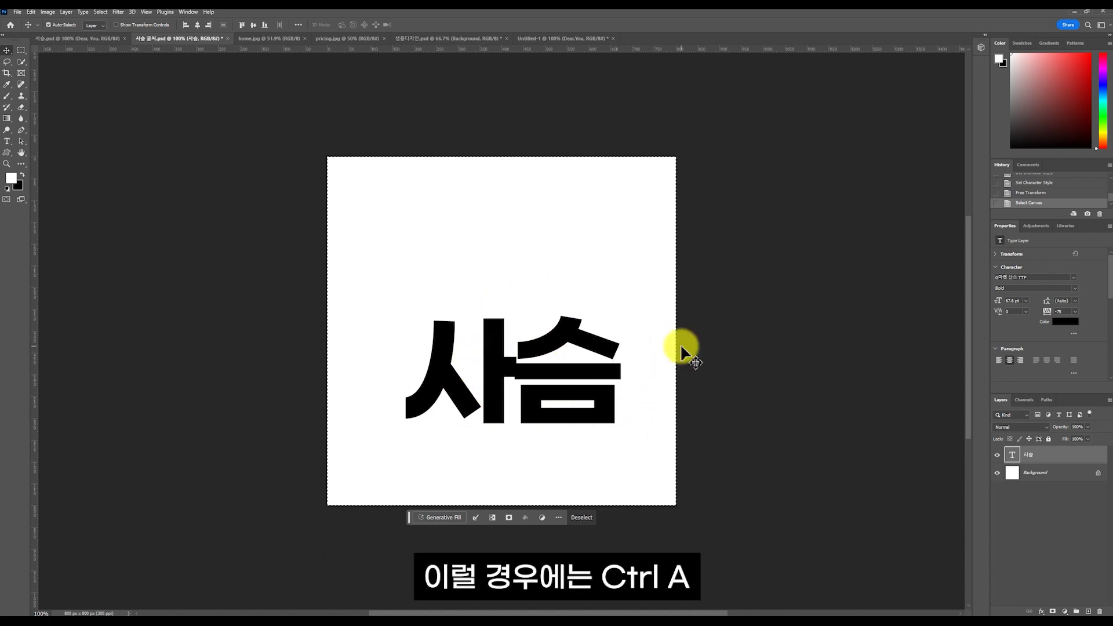
key(ctrl+d)
key(ctrl+a)
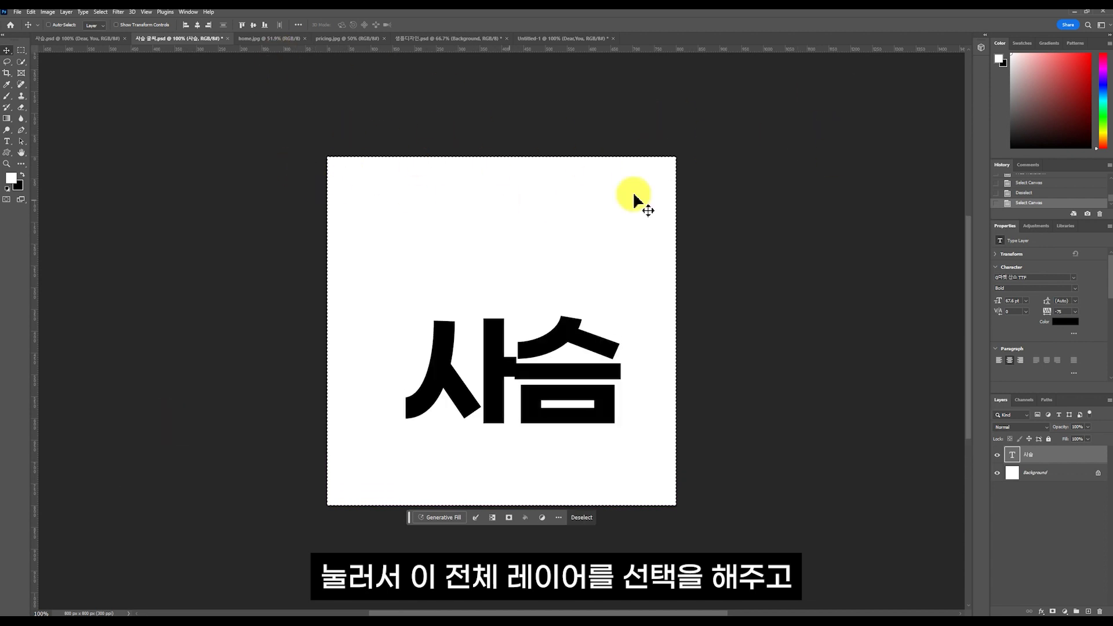
click(8, 52)
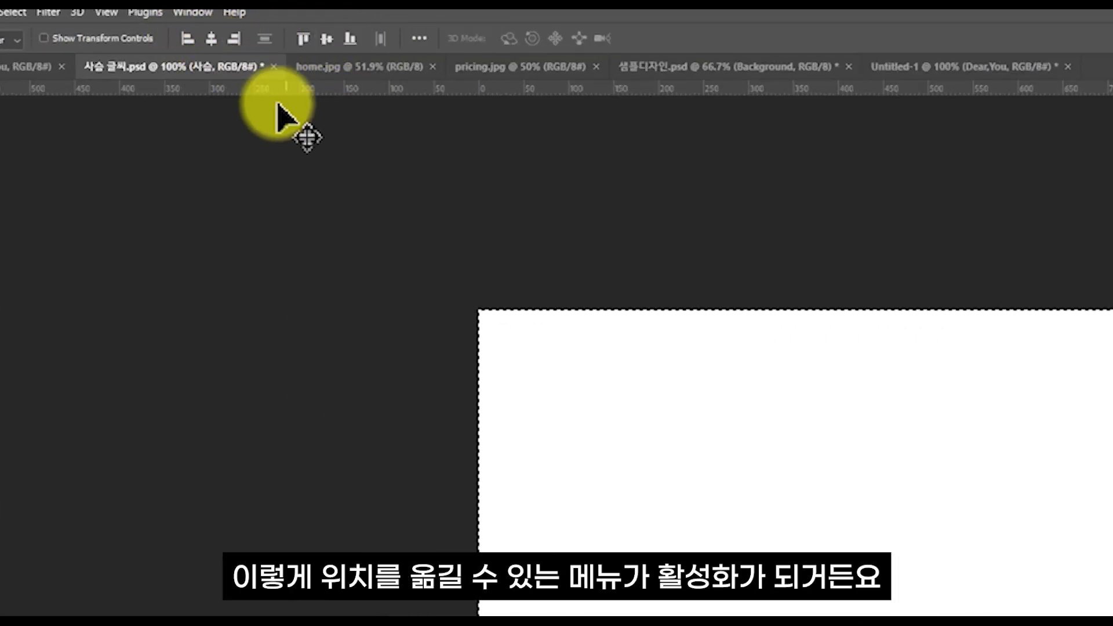
click(327, 39)
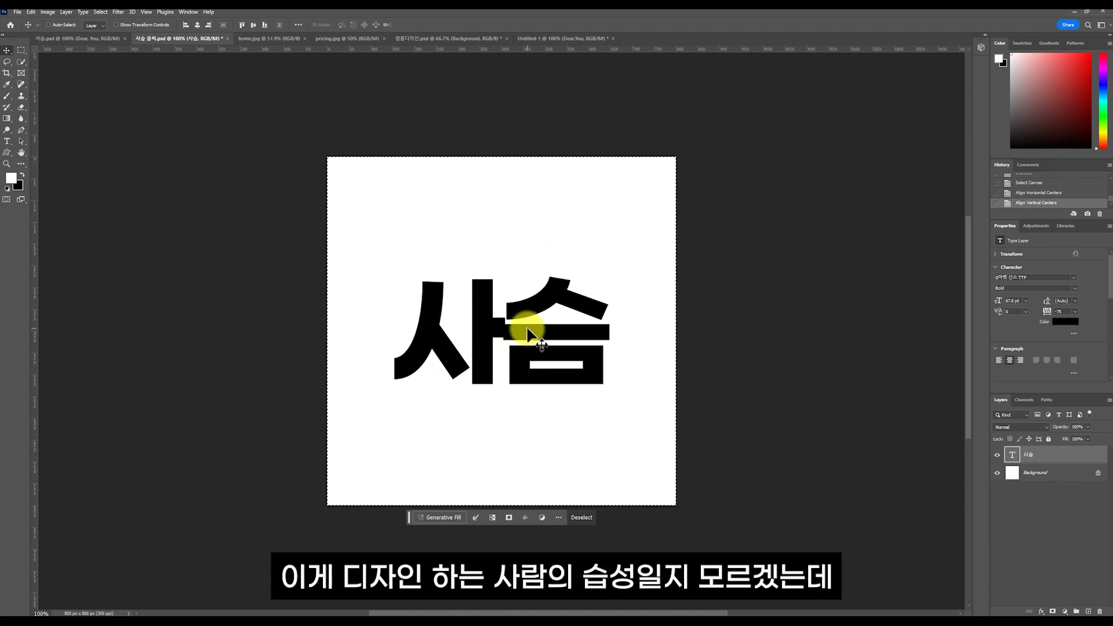
Move the "사슴" text off-center toward the canvas's lower right and align it back to the canvas center
drag(523, 327, 573, 396)
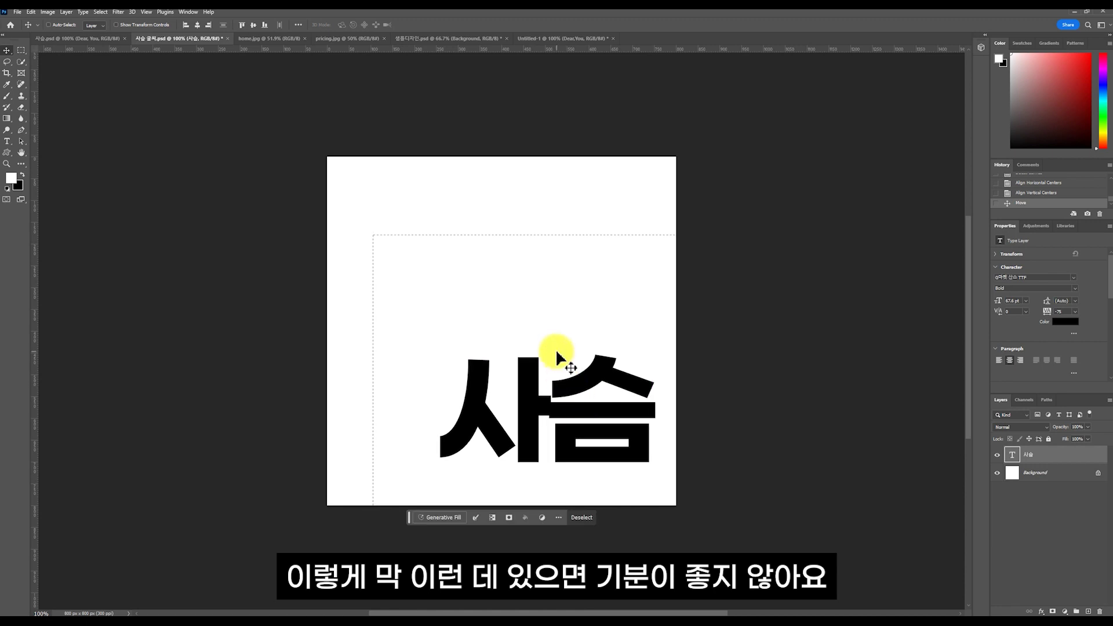
key(ctrl+d)
key(ctrl+a)
click(197, 24)
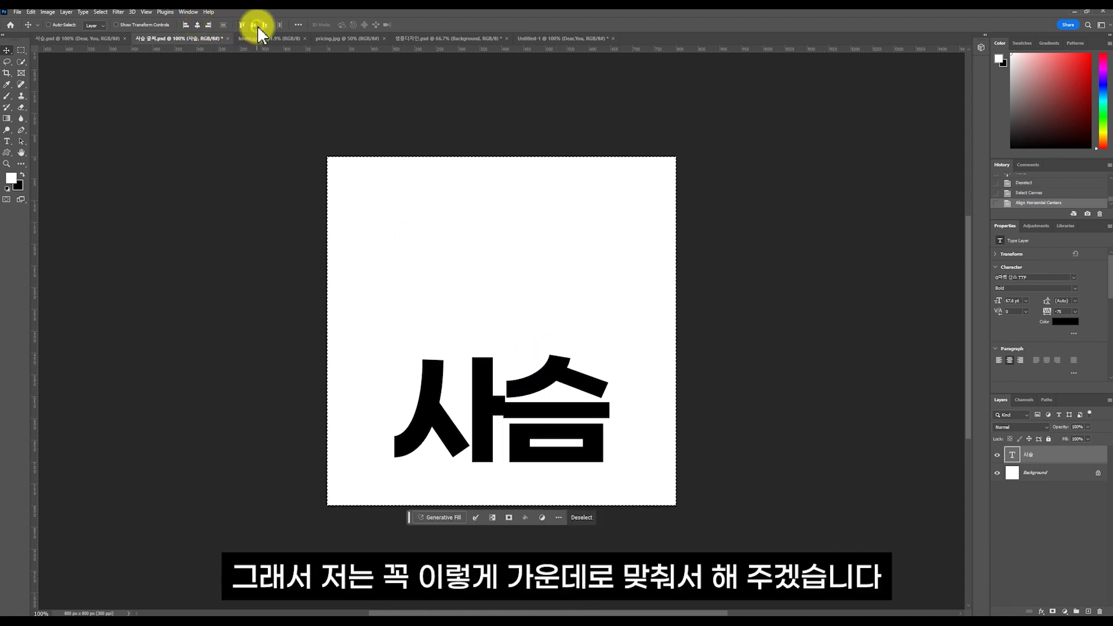
click(253, 24)
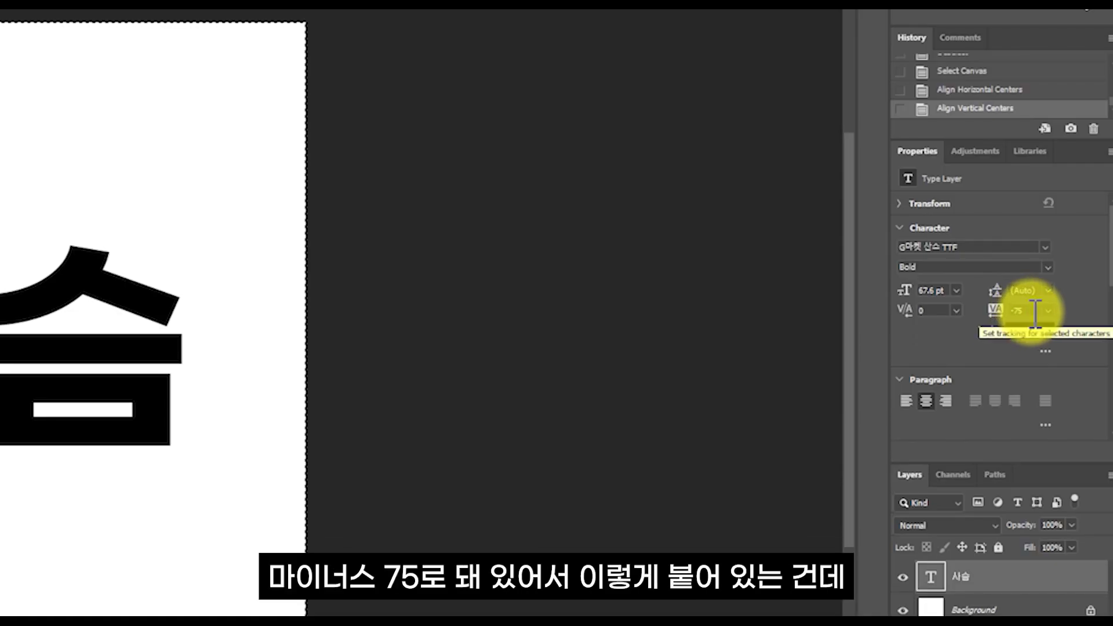
Set the "사슴" text's tracking to 0, re-center it on the canvas both ways and clear the selection
click(1049, 312)
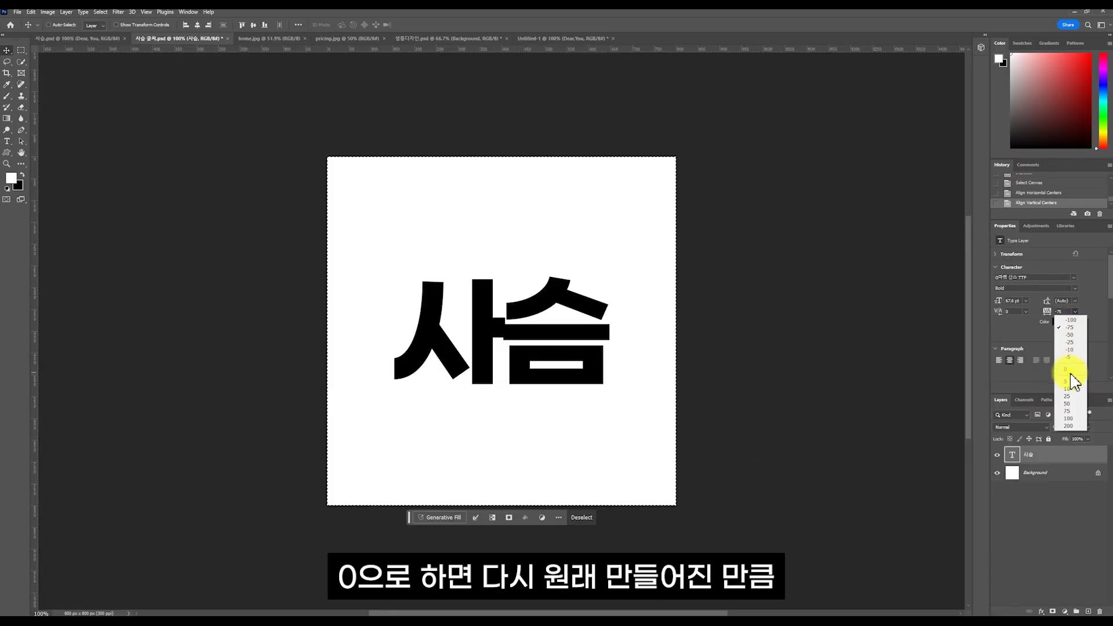
click(1069, 371)
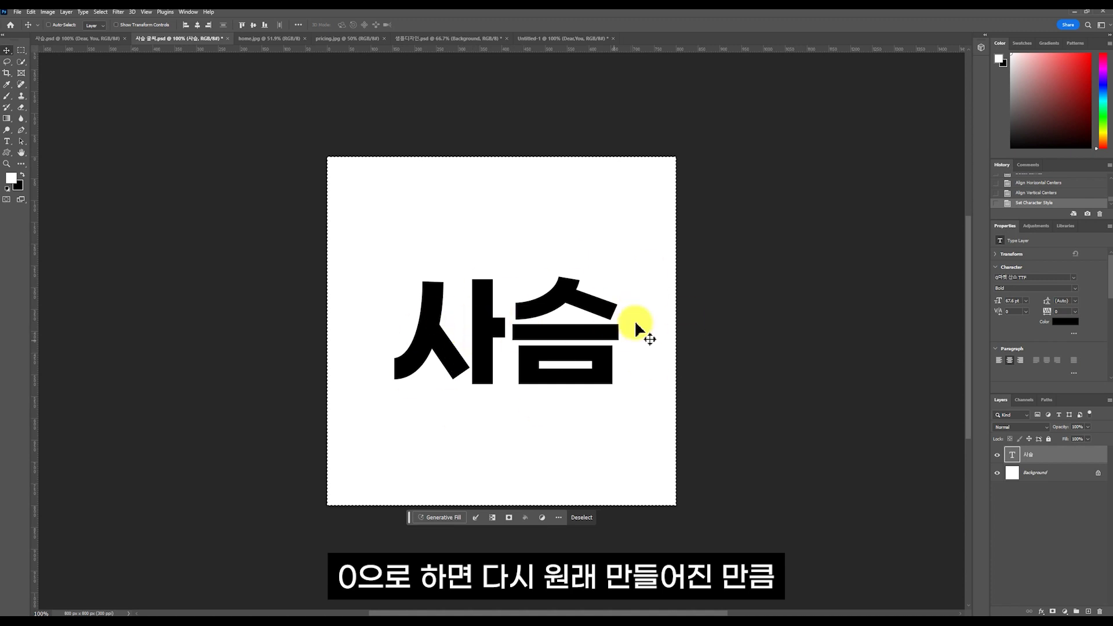
click(197, 25)
click(253, 25)
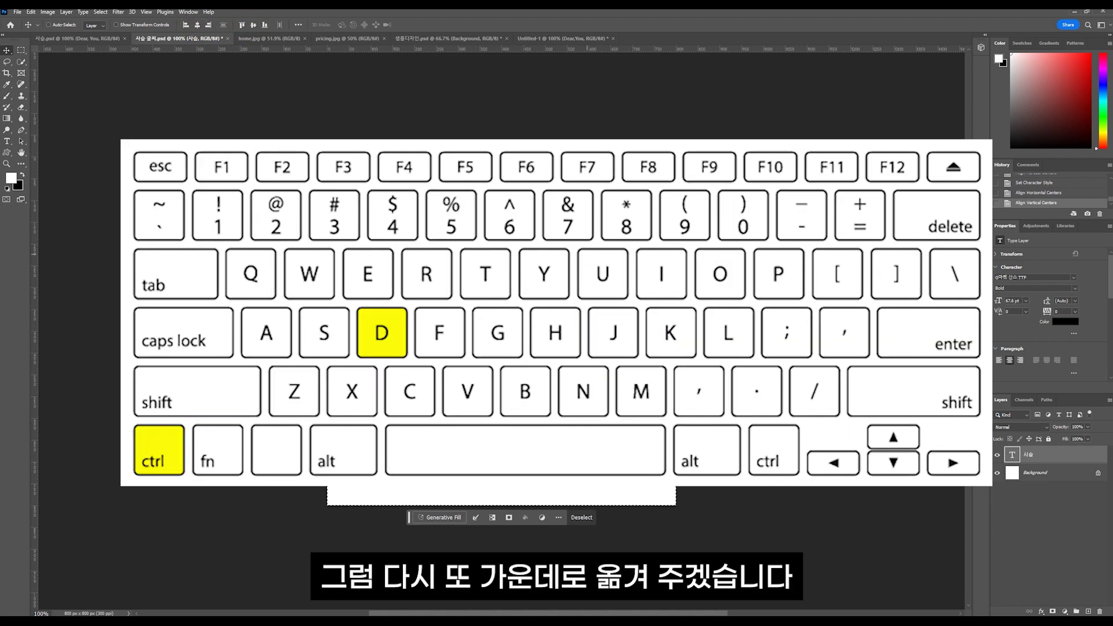
key(ctrl+d)
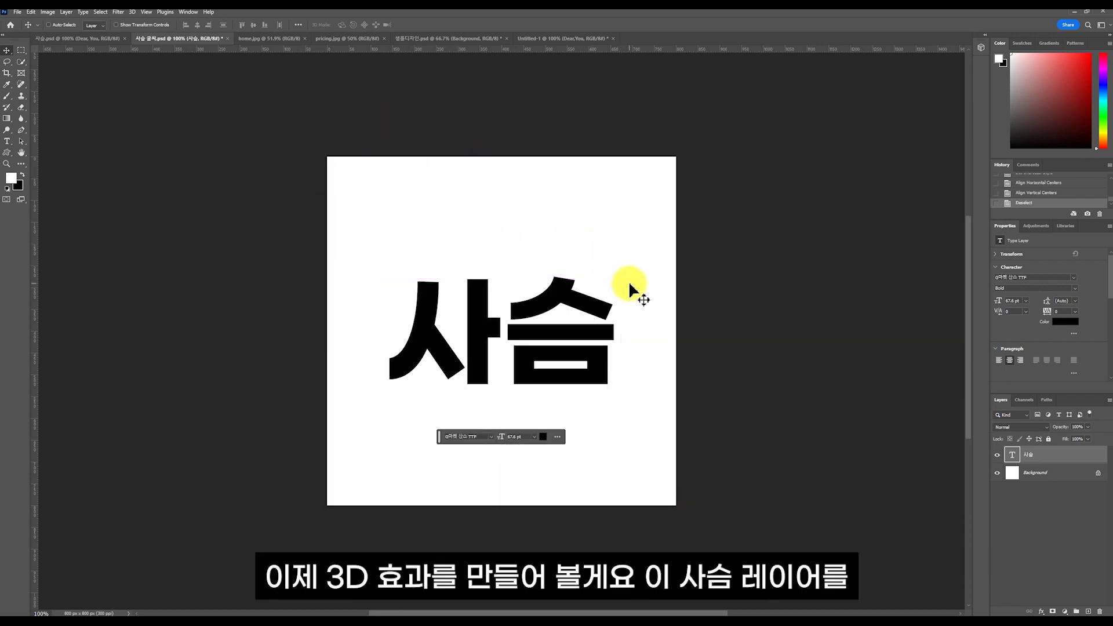
Rasterize the "사슴" type layer into a pixel layer
right_click(1041, 462)
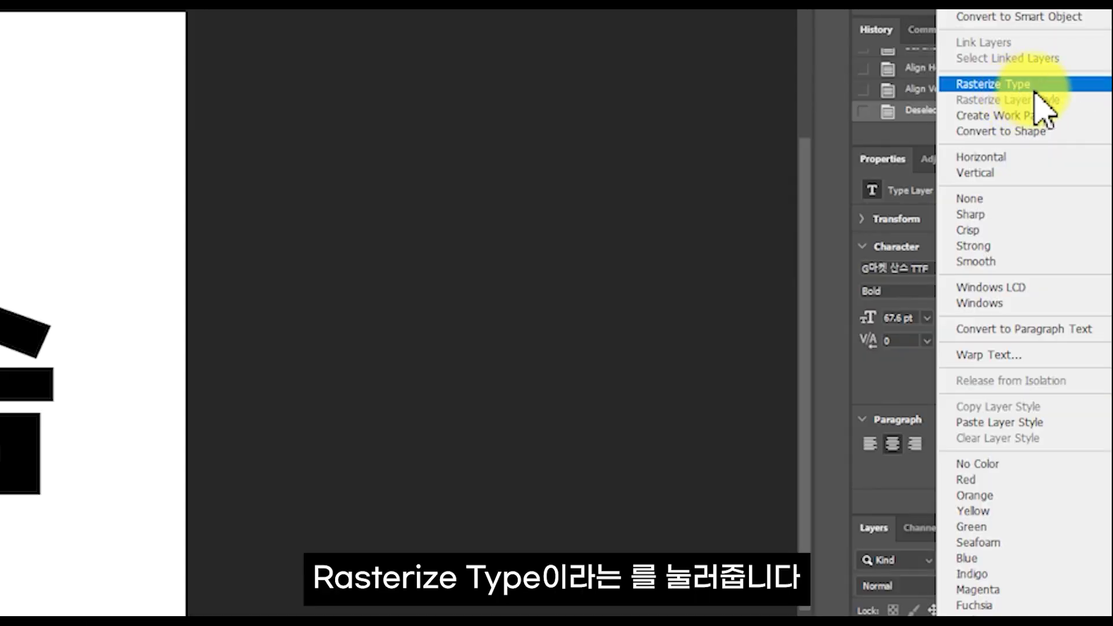
click(1026, 87)
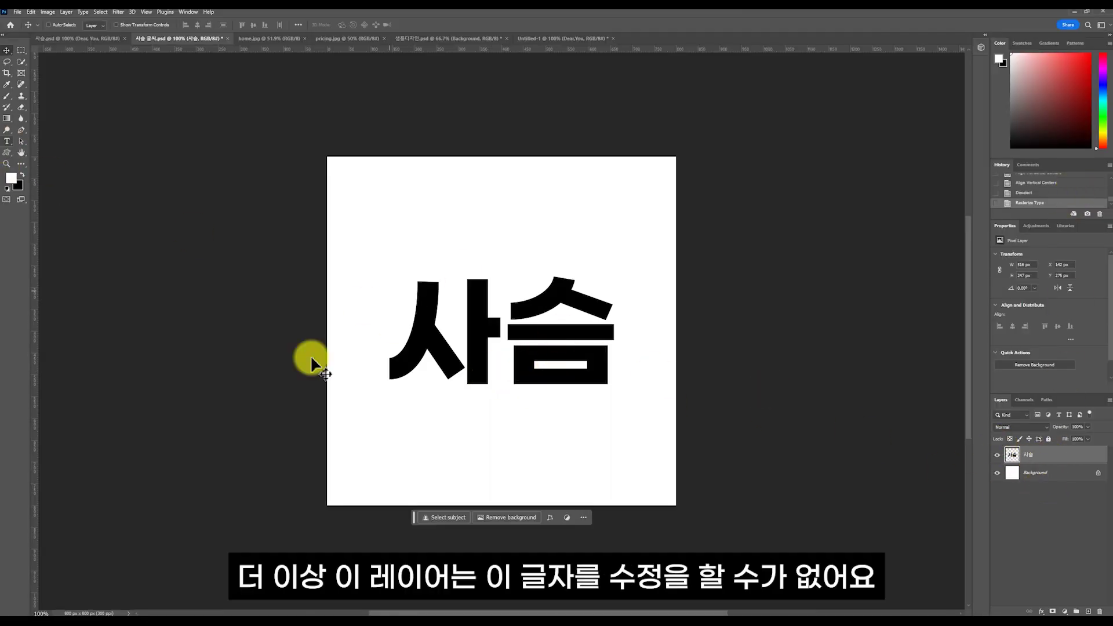
Move the rasterized "사슴" lettering toward the canvas's upper edge and step back in the history to the editable type layer
drag(551, 328, 541, 258)
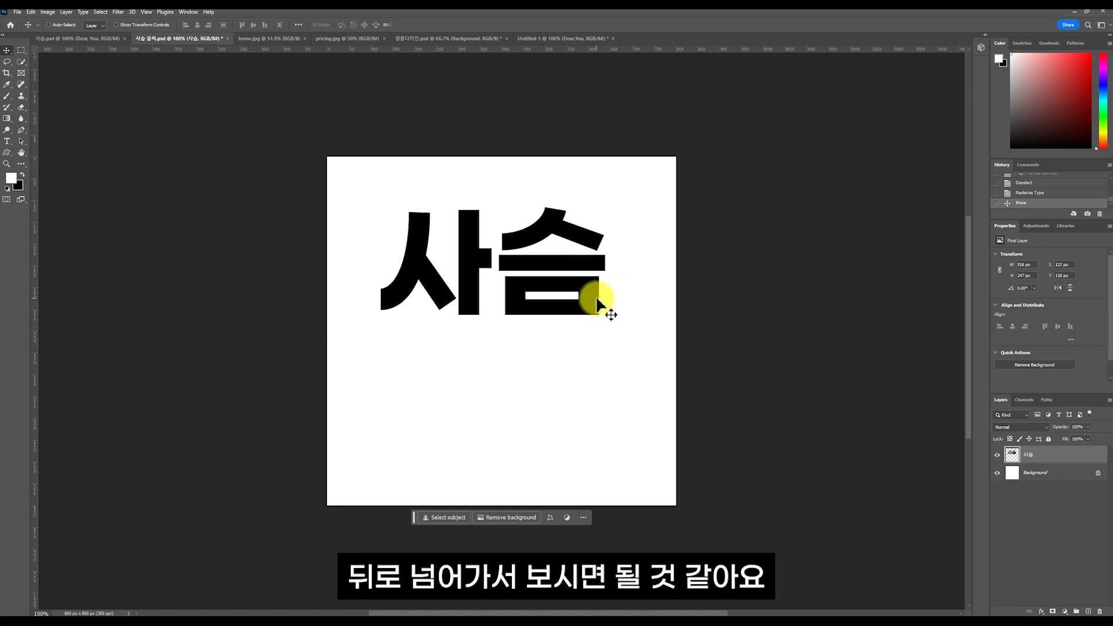
click(1025, 183)
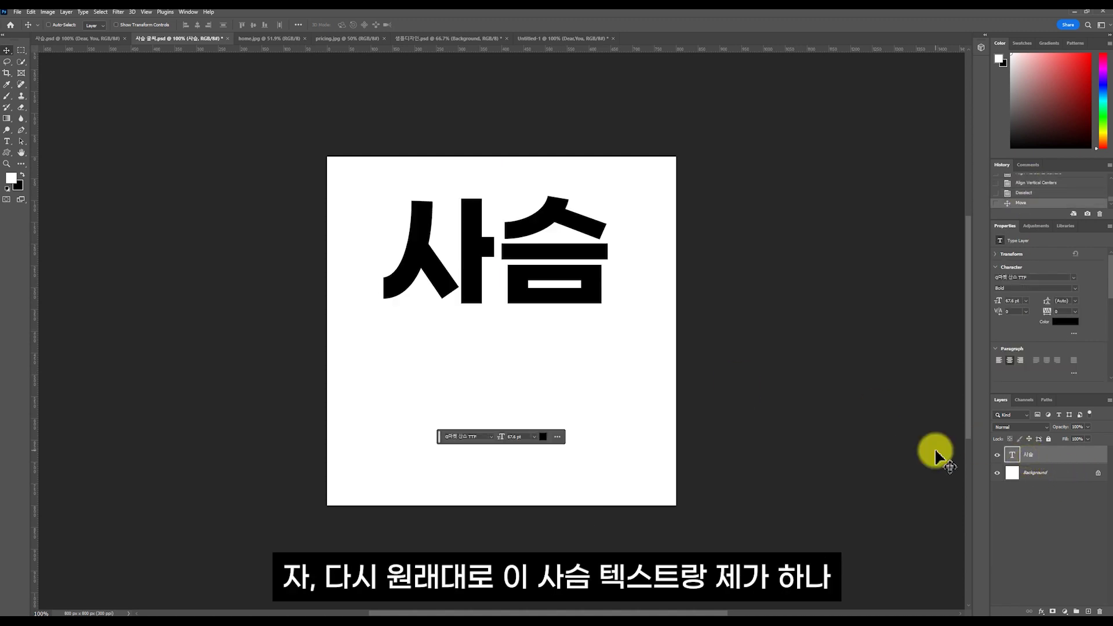
Duplicate the "사슴" type layer and rasterize the copy
key(ctrl+j)
right_click(1038, 455)
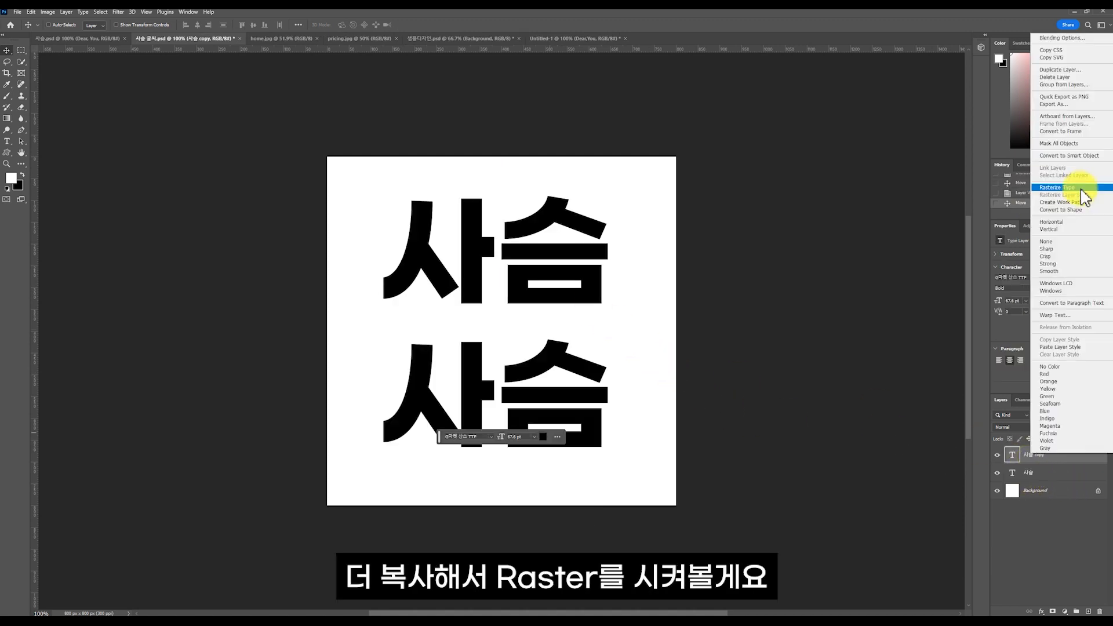
click(1082, 189)
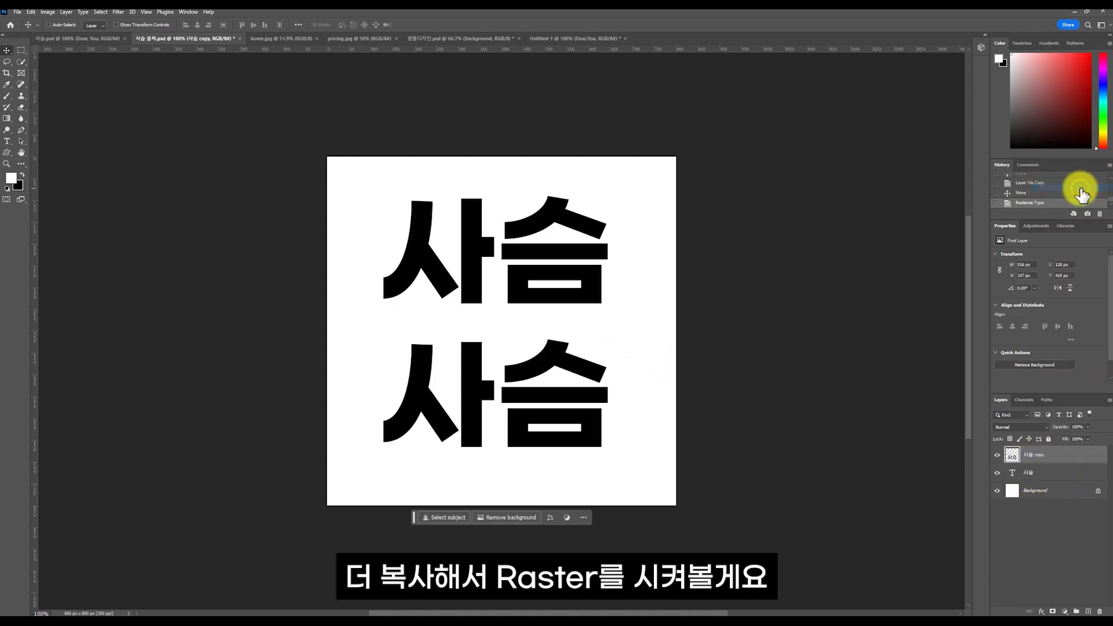
Retype the "사슴" type layer's text as "글씨가", as "내용", and back to "사슴"
click(1029, 475)
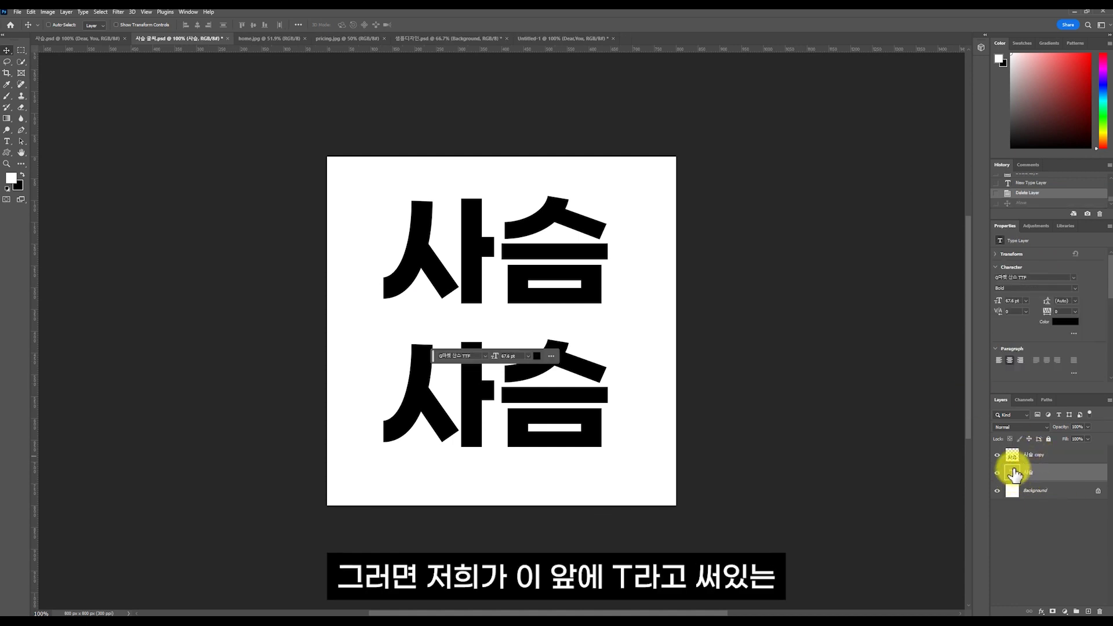
click(10, 141)
click(504, 257)
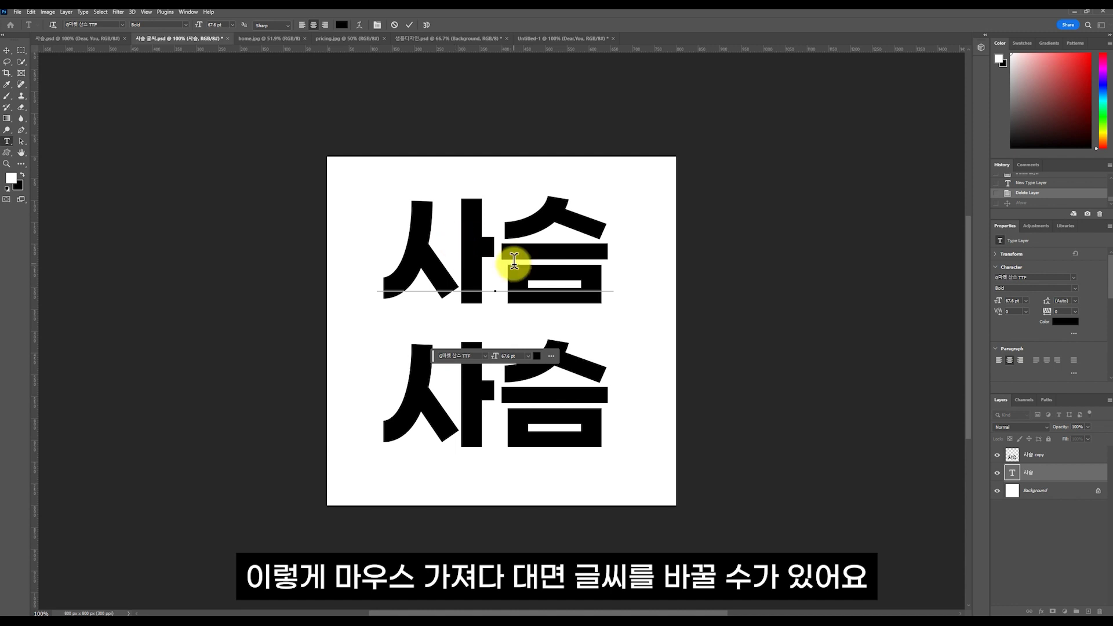
key(ctrl+a)
text(글씨가)
key(ctrl+a)
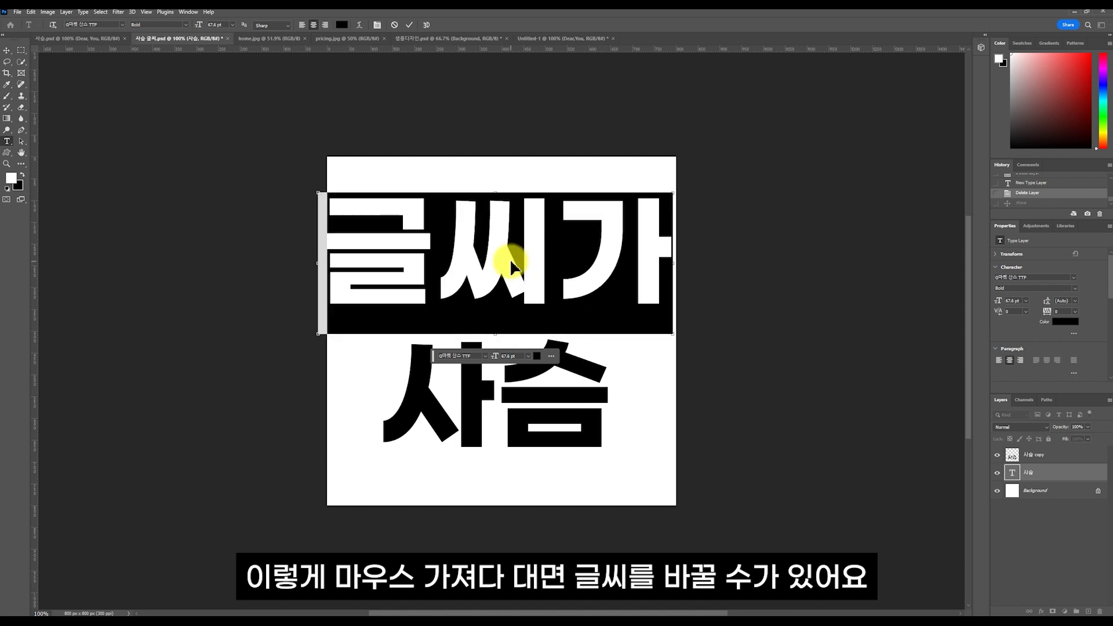
text(내용)
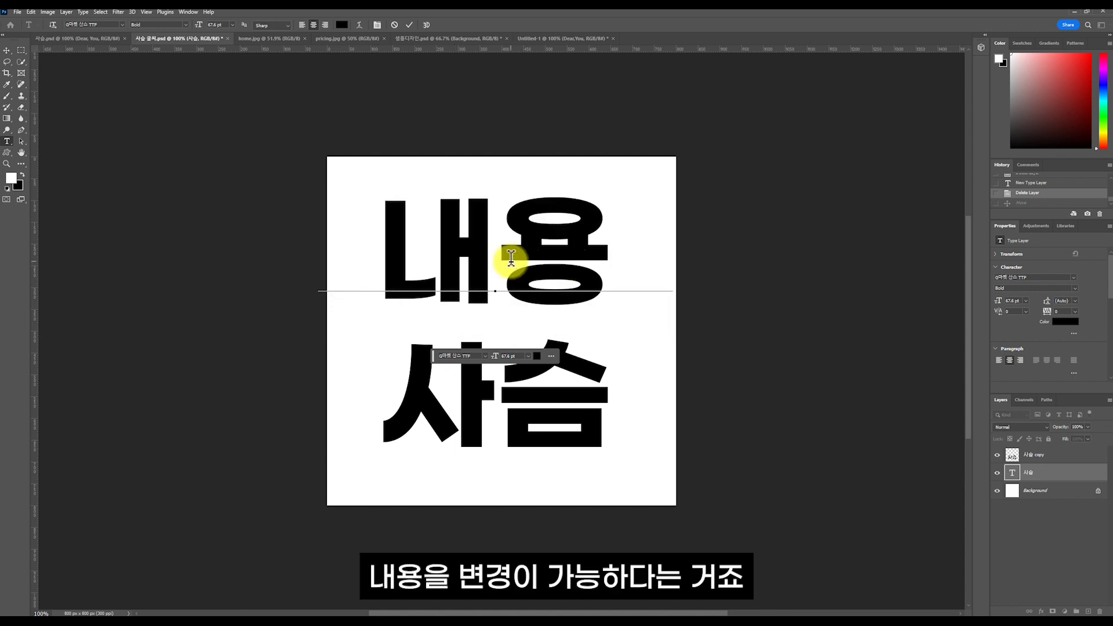
key(ctrl+a)
text(사슴)
click(8, 50)
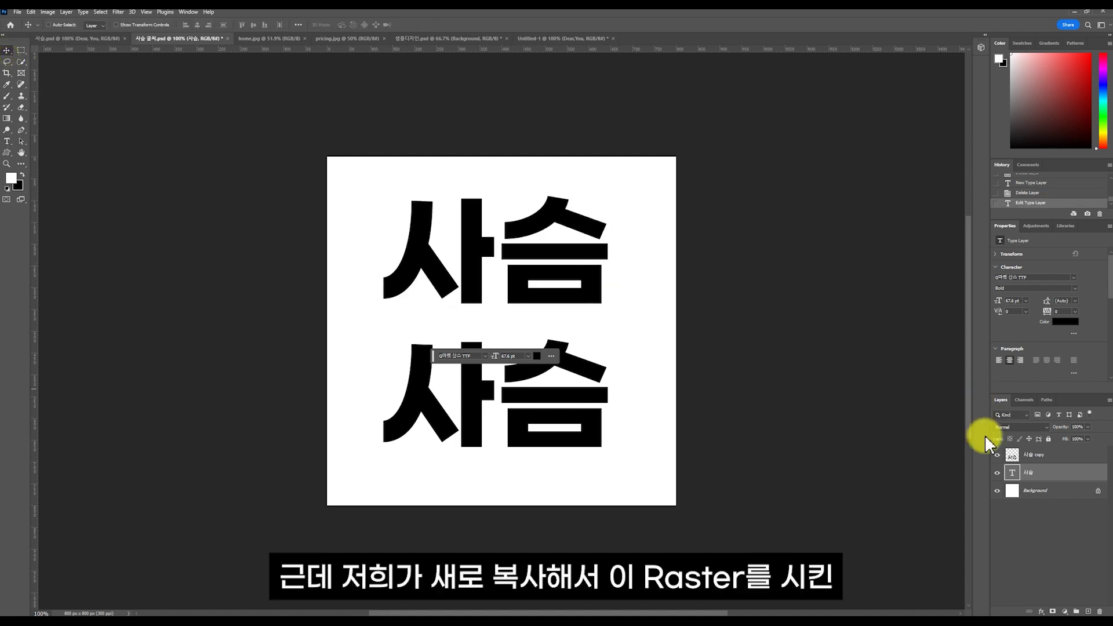
Try to edit the rasterized "사슴 copy" lettering with the Type tool, and delete the placeholder text layer
click(1031, 461)
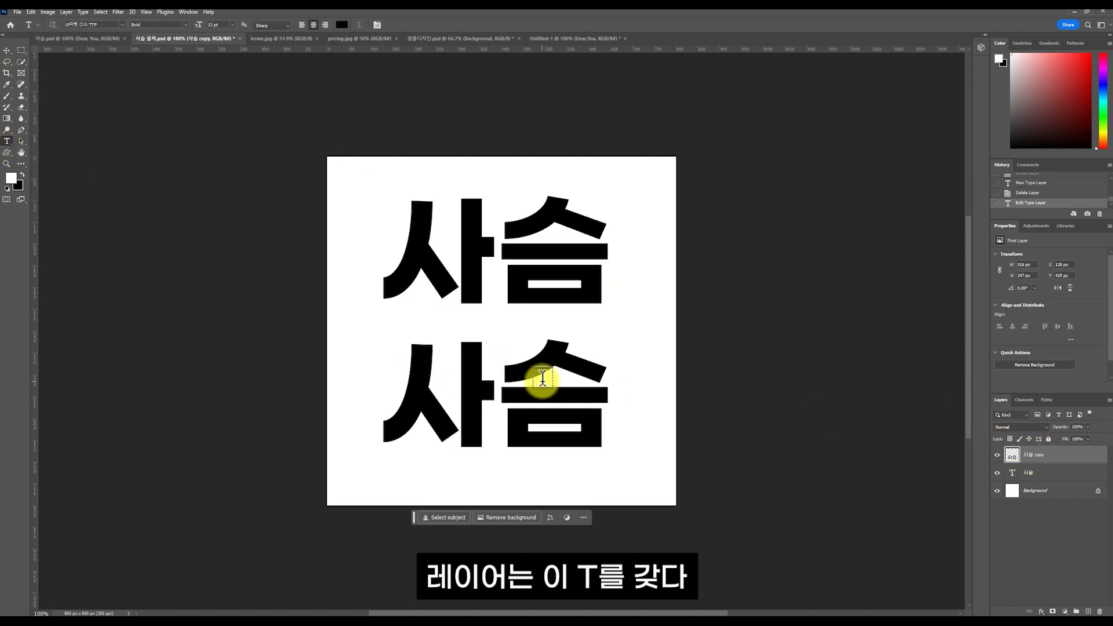
click(497, 390)
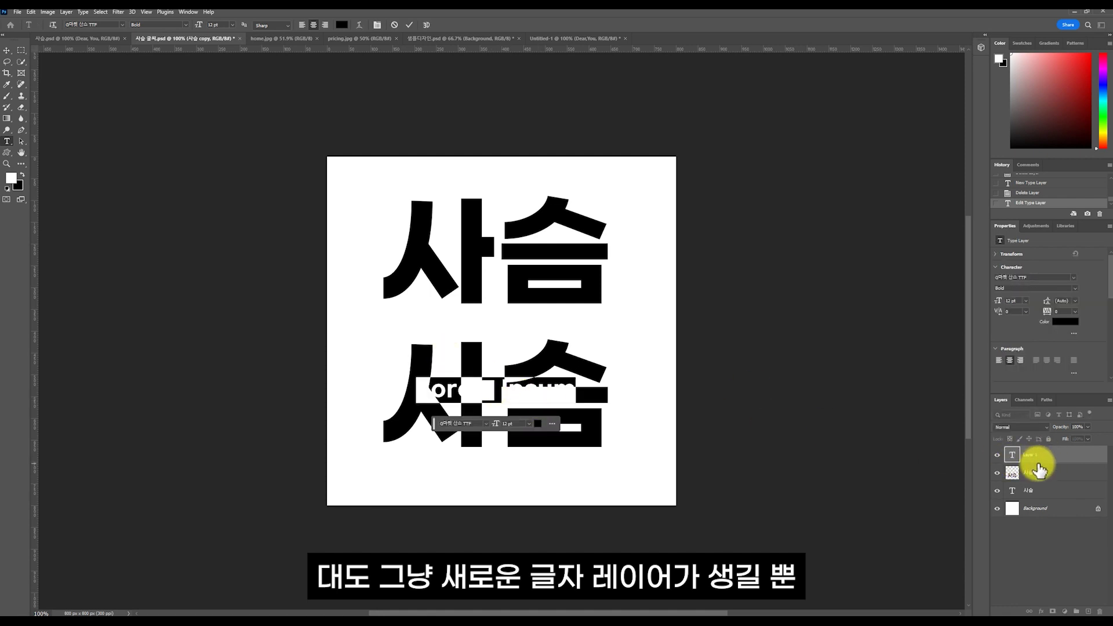
click(7, 50)
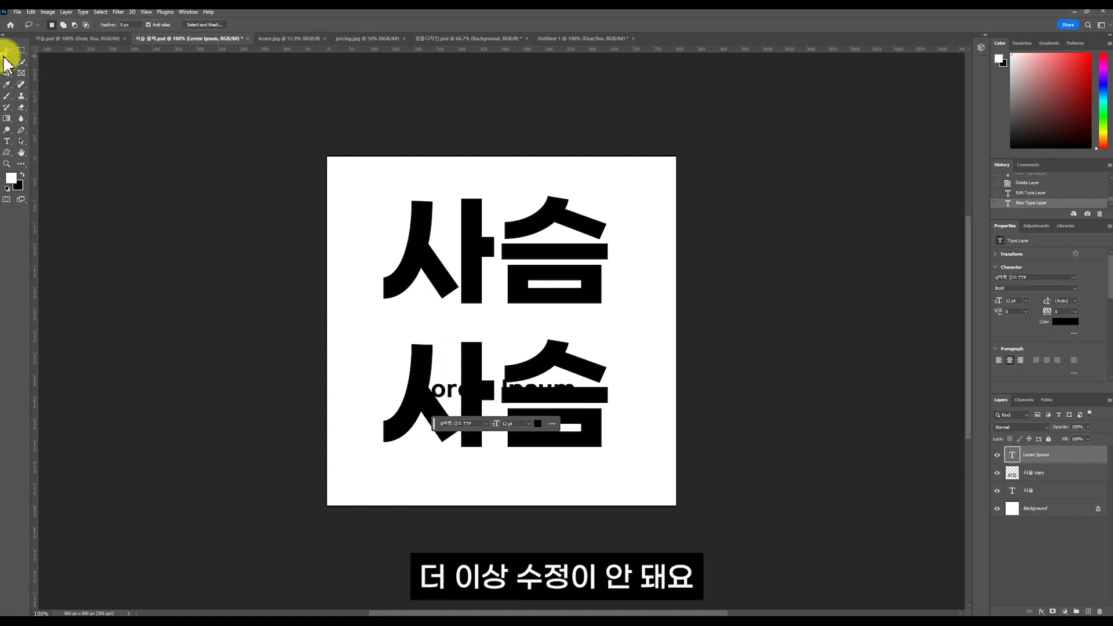
click(1100, 612)
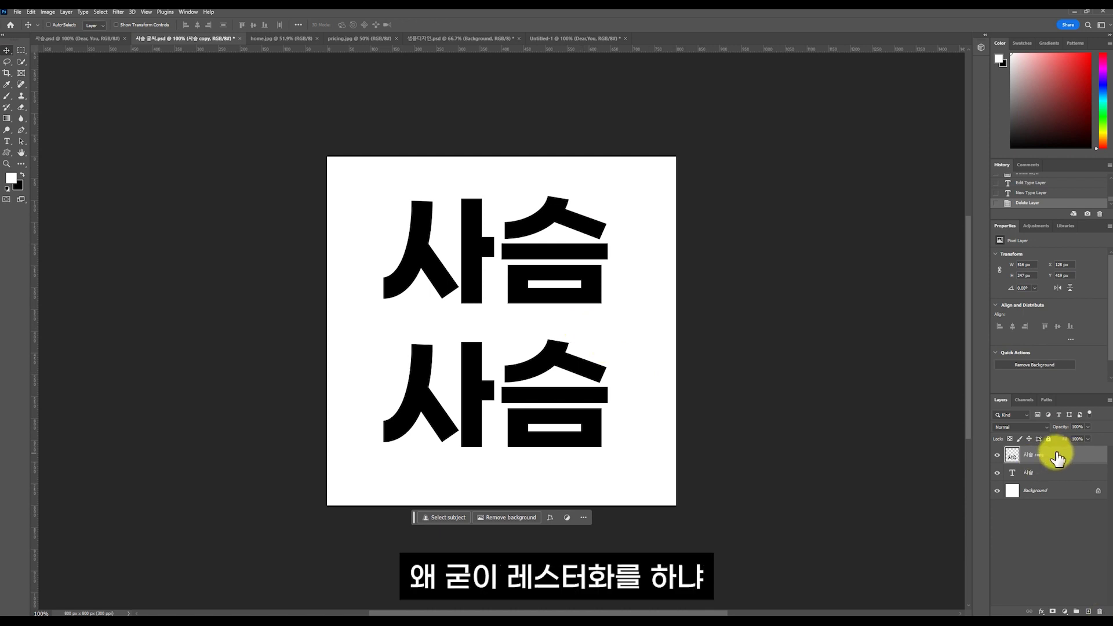
Try to apply a blur filter to the "사슴" type layer
click(1039, 474)
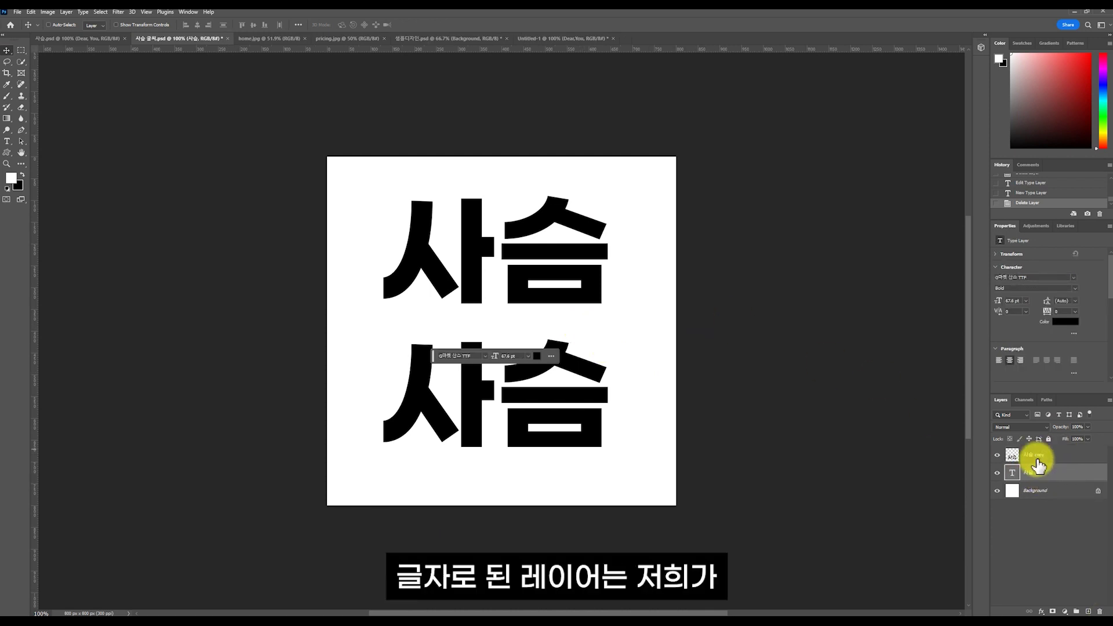
click(118, 11)
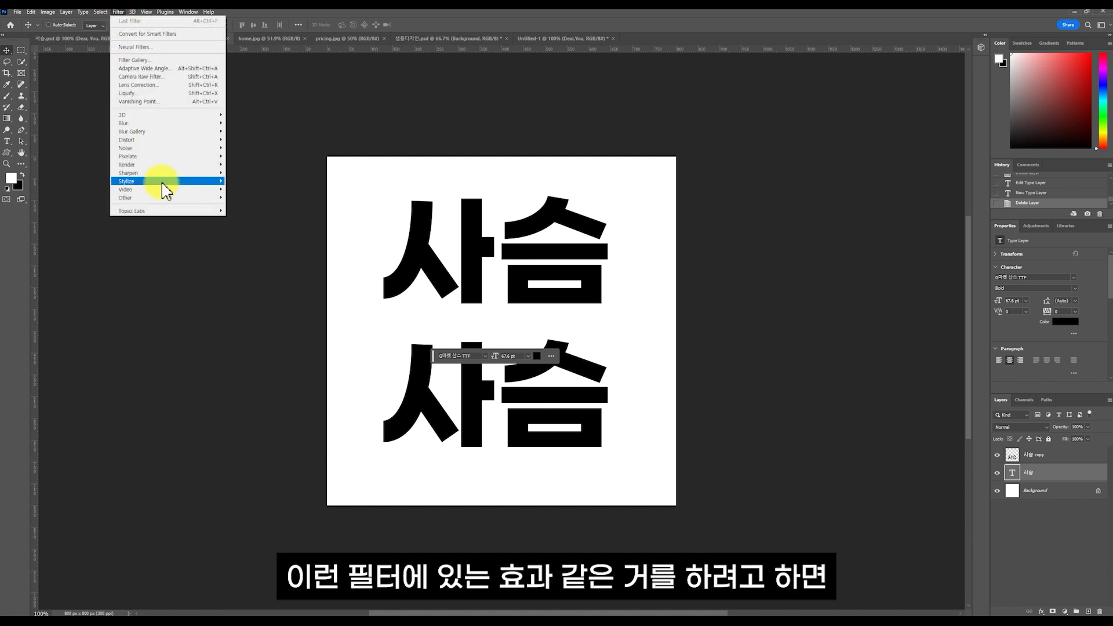
click(244, 132)
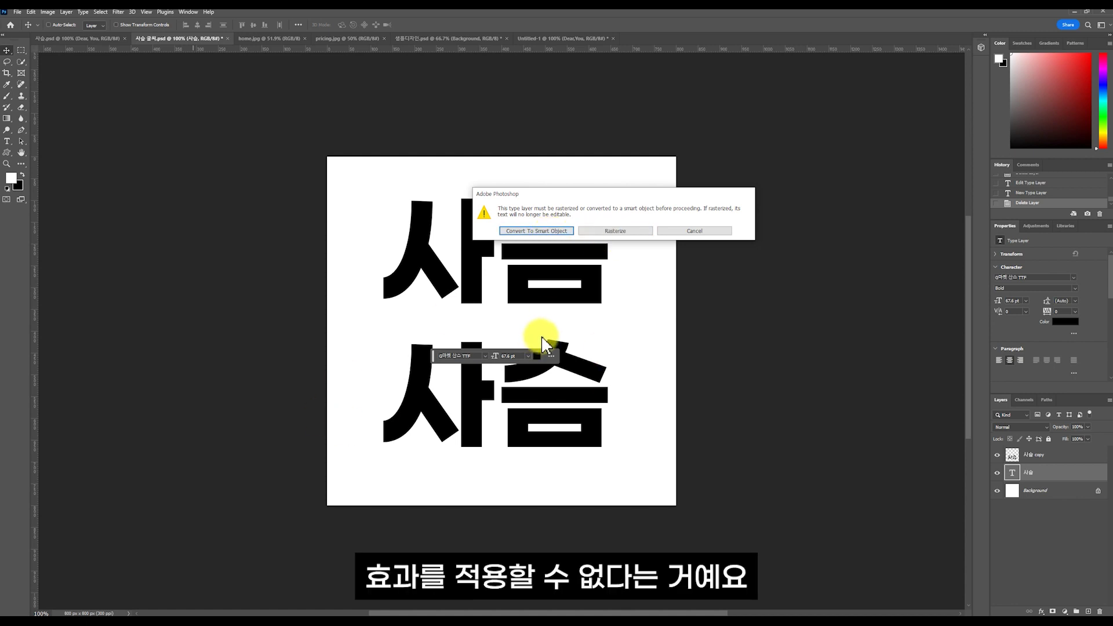
click(676, 231)
Apply a Motion Blur with angle 0° and distance 40 pixels to the rasterized "사슴 copy" layer
click(1038, 455)
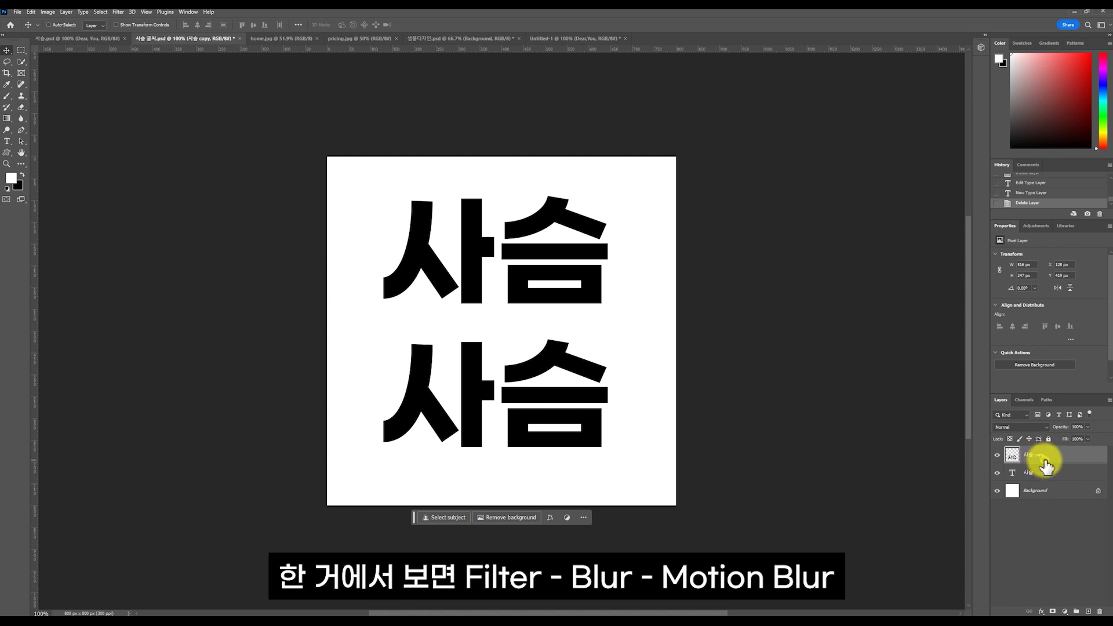
click(119, 12)
mouse_move(160, 123)
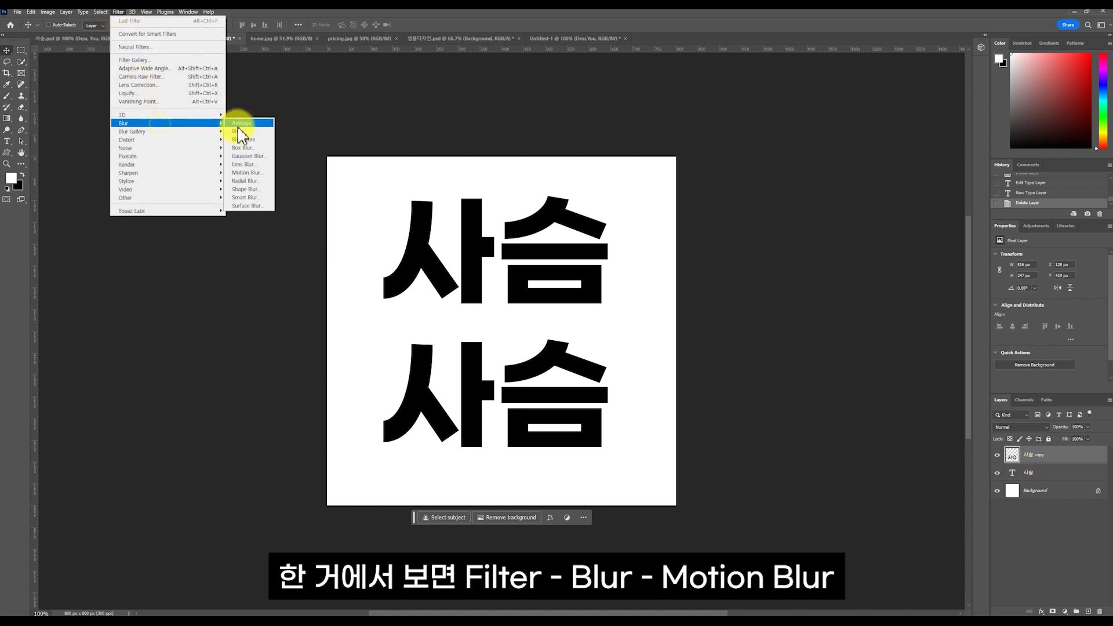
click(248, 173)
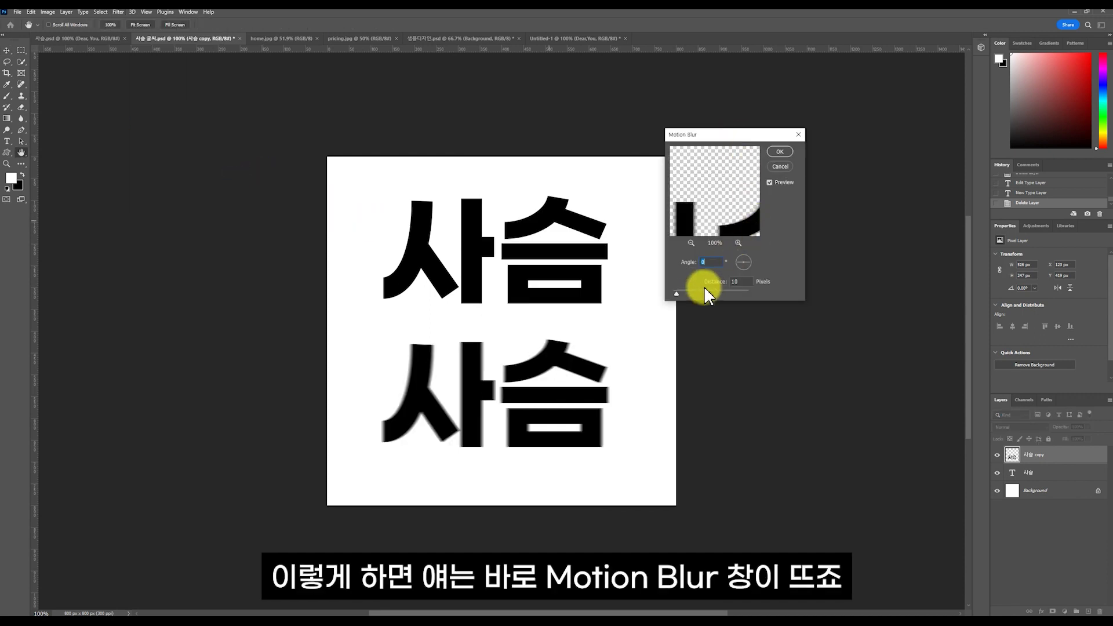
drag(736, 135, 710, 165)
drag(652, 322, 664, 323)
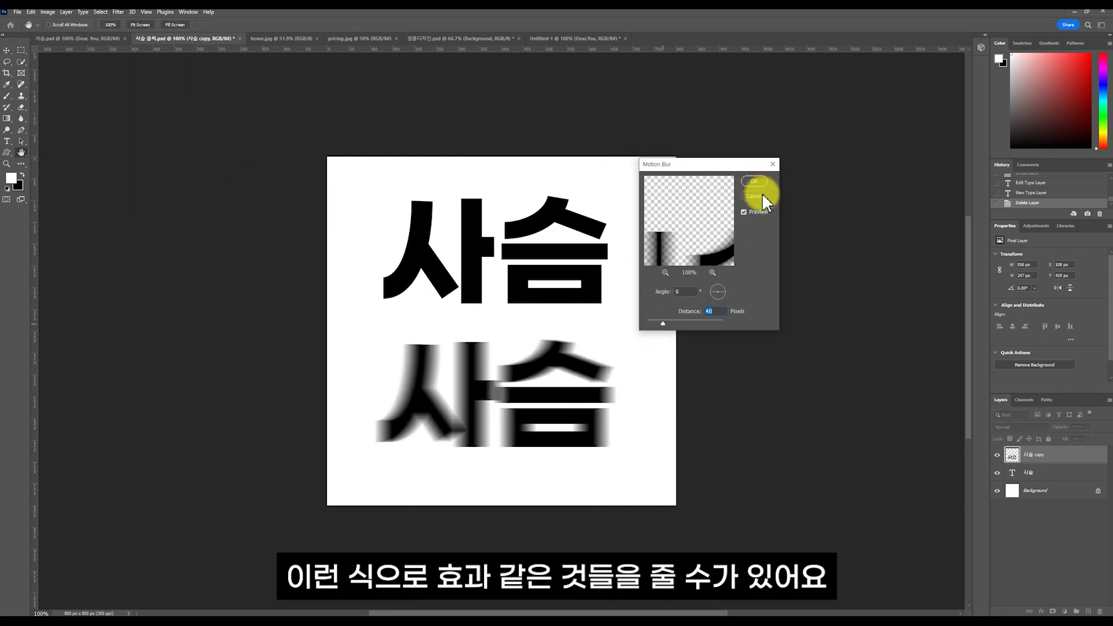
click(755, 188)
Delete the blurred "사슴 copy" layer, keeping only the "사슴" type layer above the background
click(1016, 474)
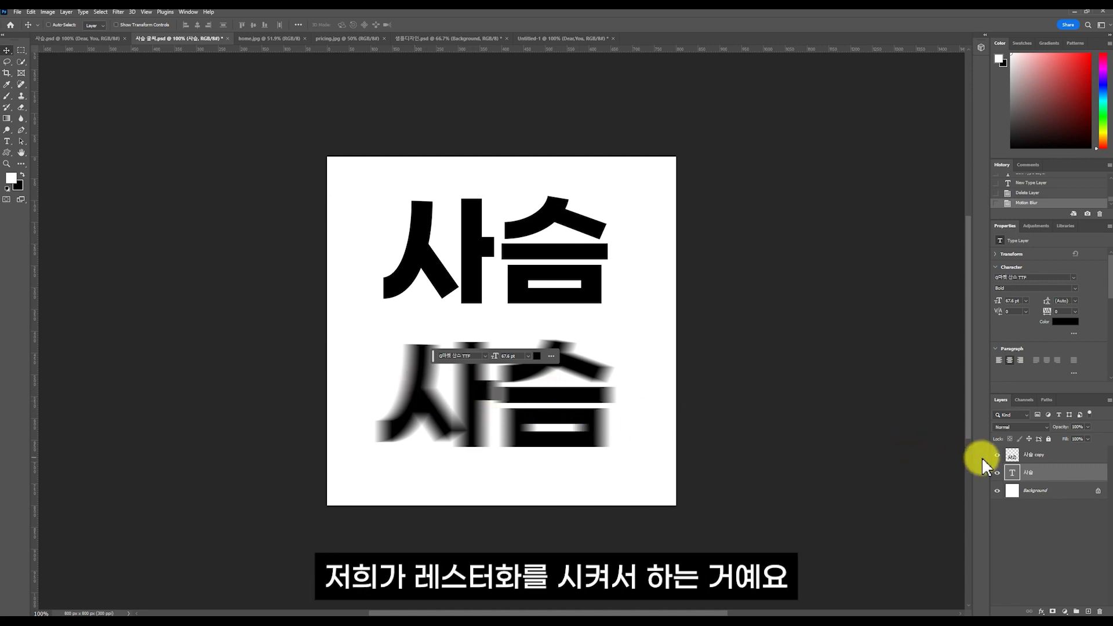
click(1044, 455)
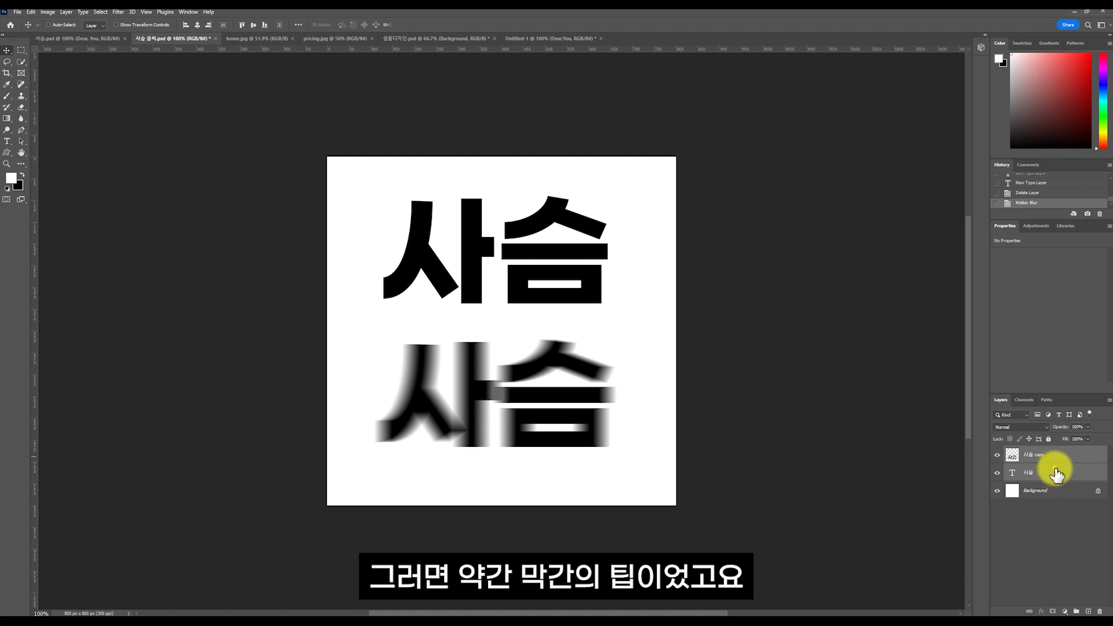
click(1099, 611)
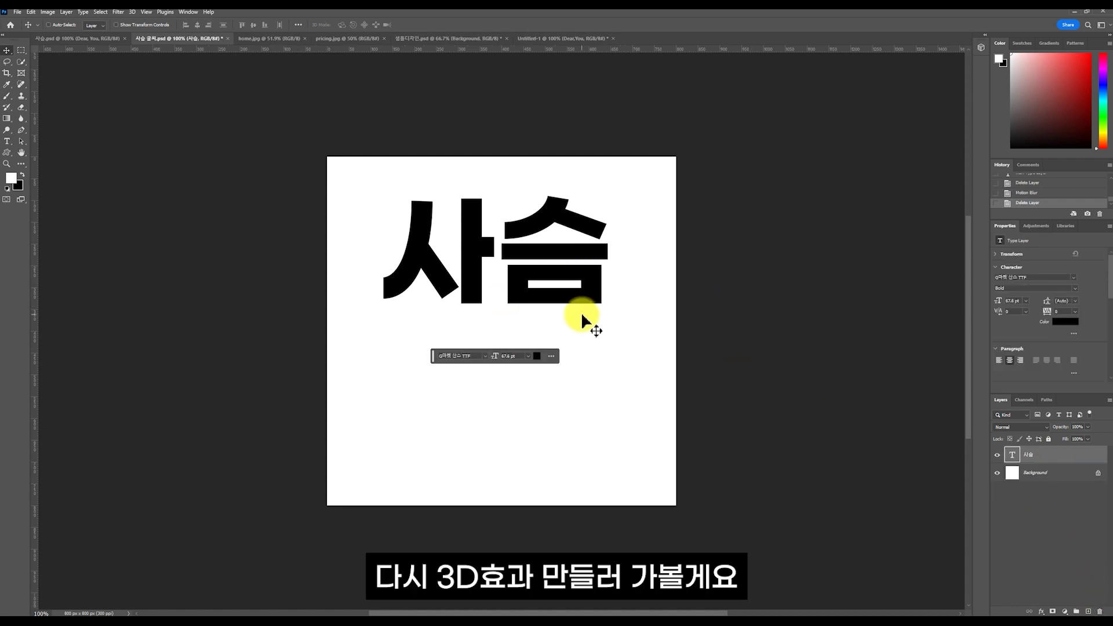
Center the "사슴" text on the canvas both horizontally and vertically, and rasterize its type layer
key(ctrl+a)
click(197, 24)
click(253, 25)
key(ctrl+d)
right_click(1024, 463)
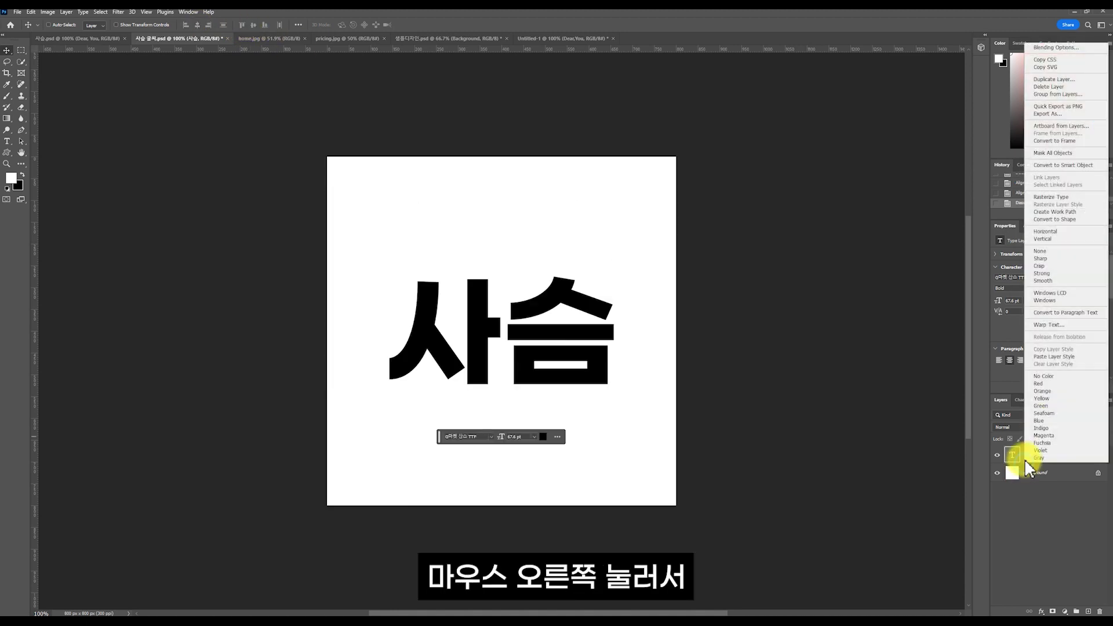
click(1077, 198)
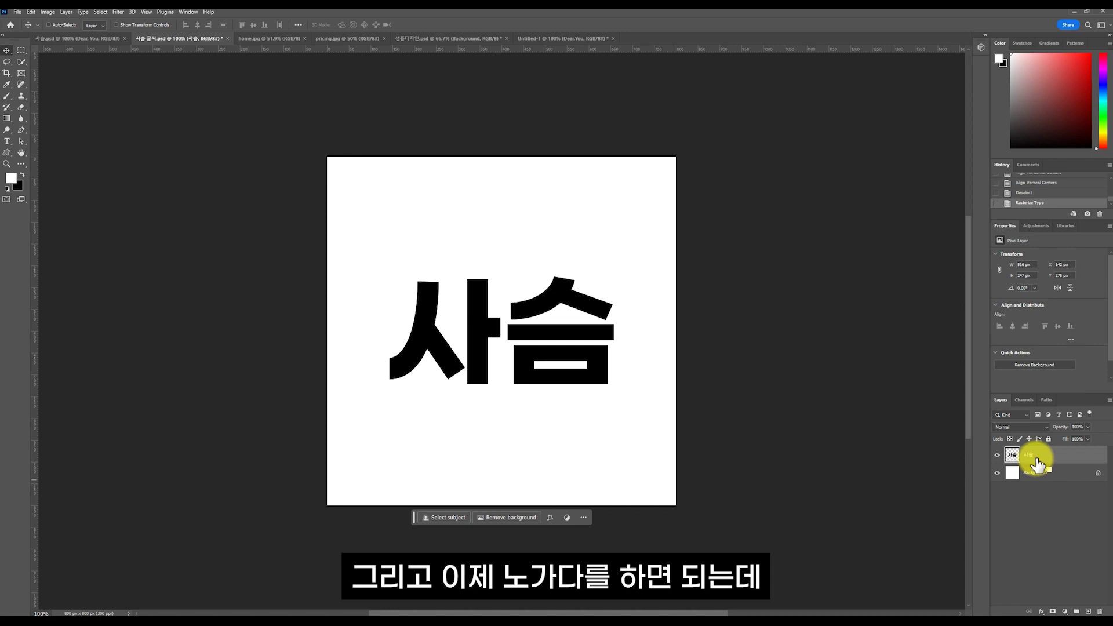
Stack 31 successive duplicates of the "사슴" layer, nudging each copy one pixel left and one pixel up from the previous one
key(ctrl+j)
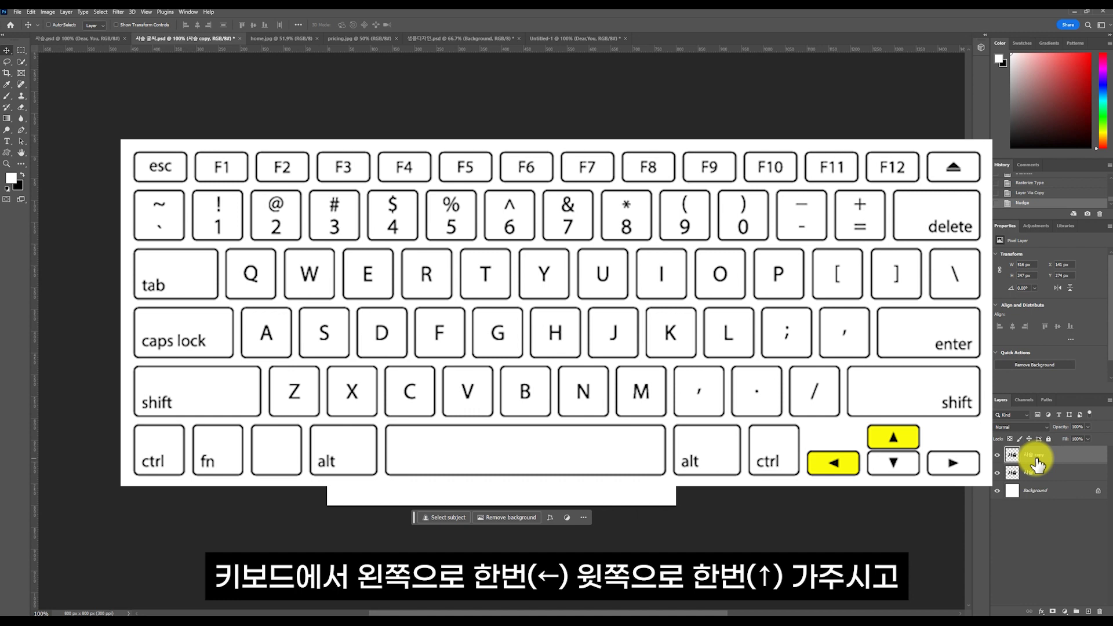
key(ctrl+j)
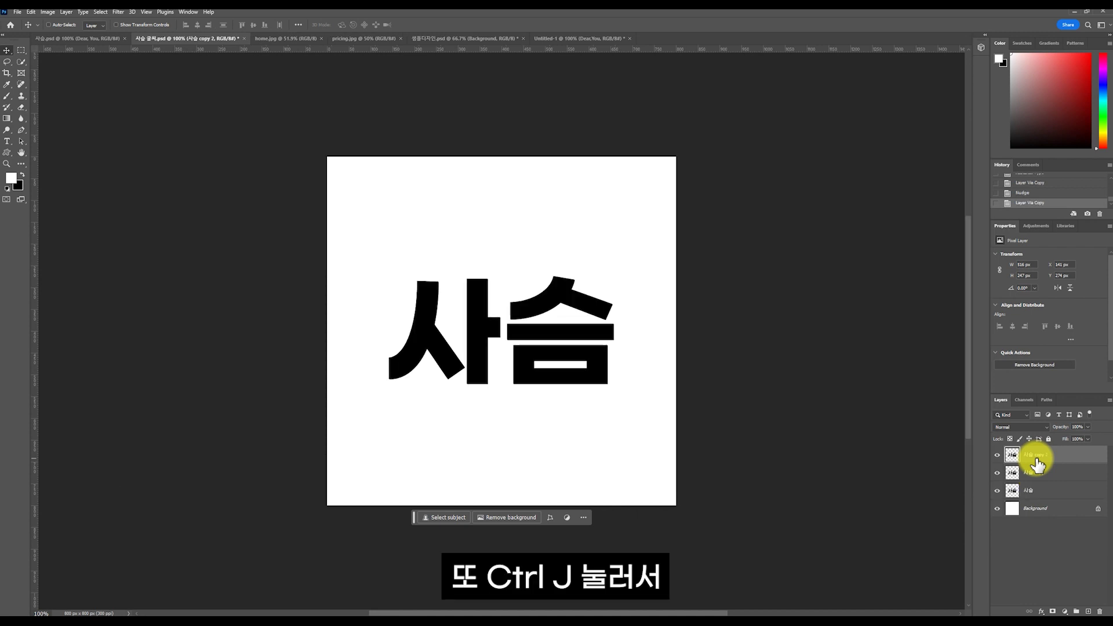
key(Left)
key(Up)
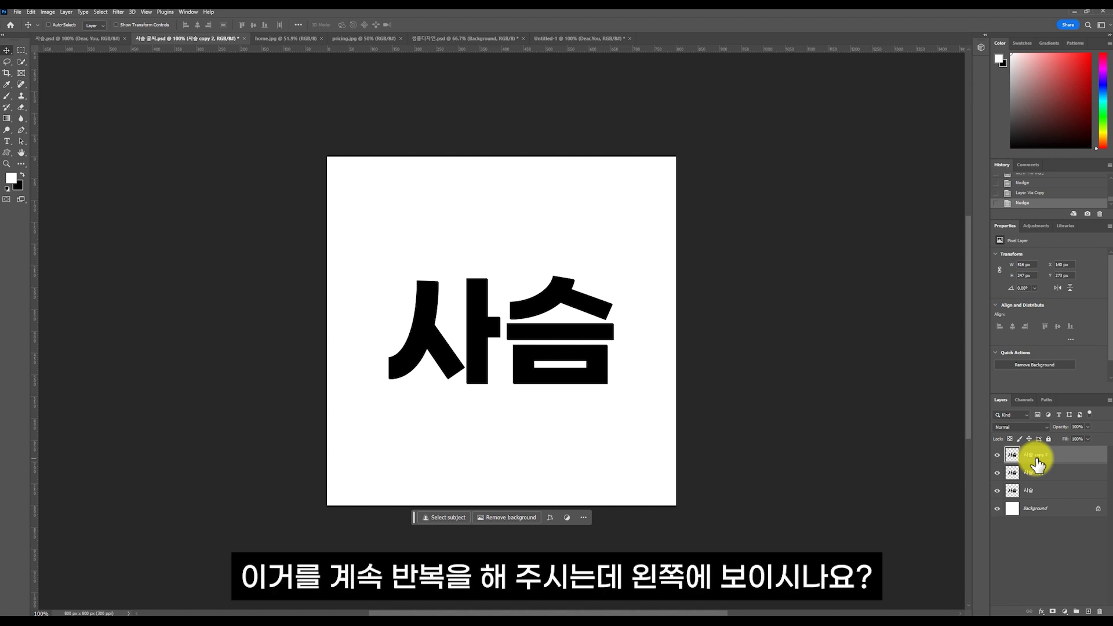
key(Up)
key(Left)
key(ctrl+j)
key(Up)
key(Left)
key(ctrl+j)
key(Up)
key(Left)
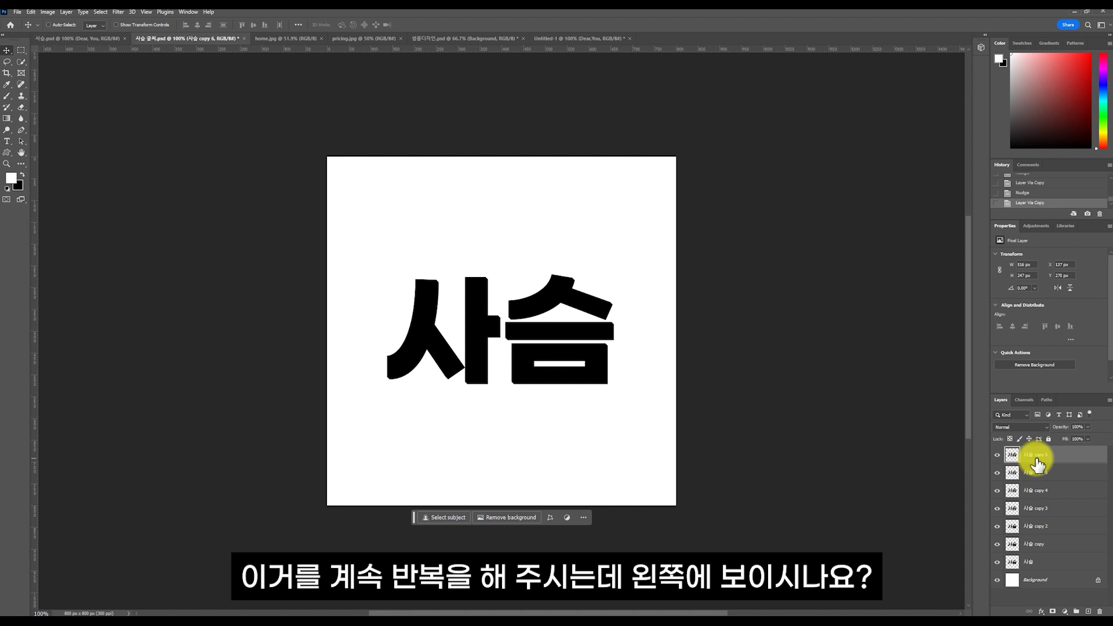
key(ctrl+j)
key(Up)
key(Left)
key(ctrl+j)
key(Up)
key(Left)
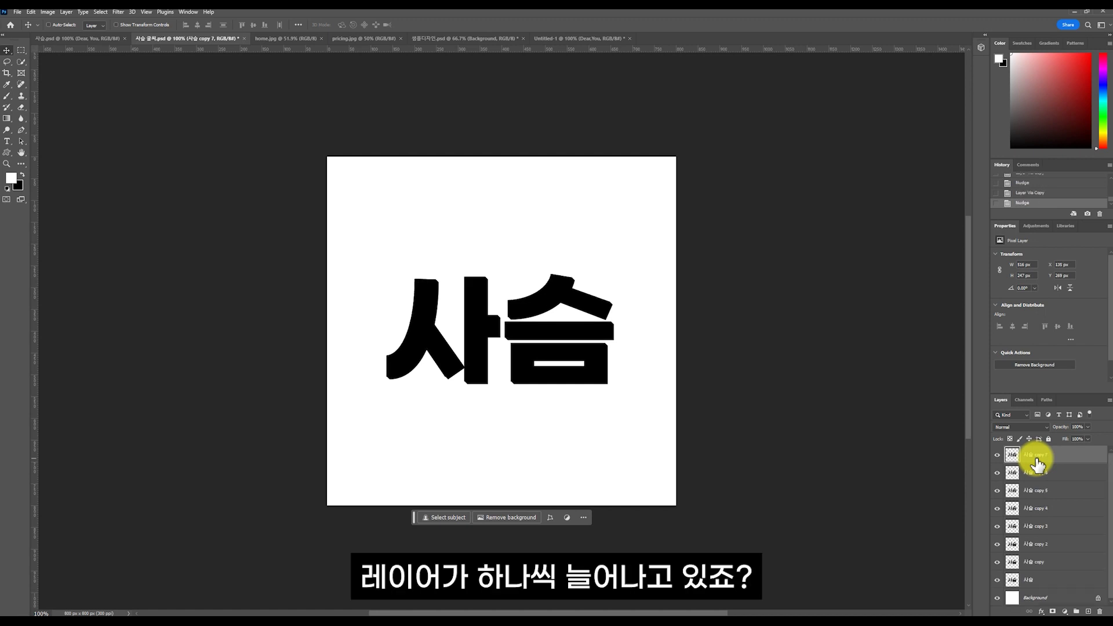
key(ctrl+j)
key(Up)
key(Left)
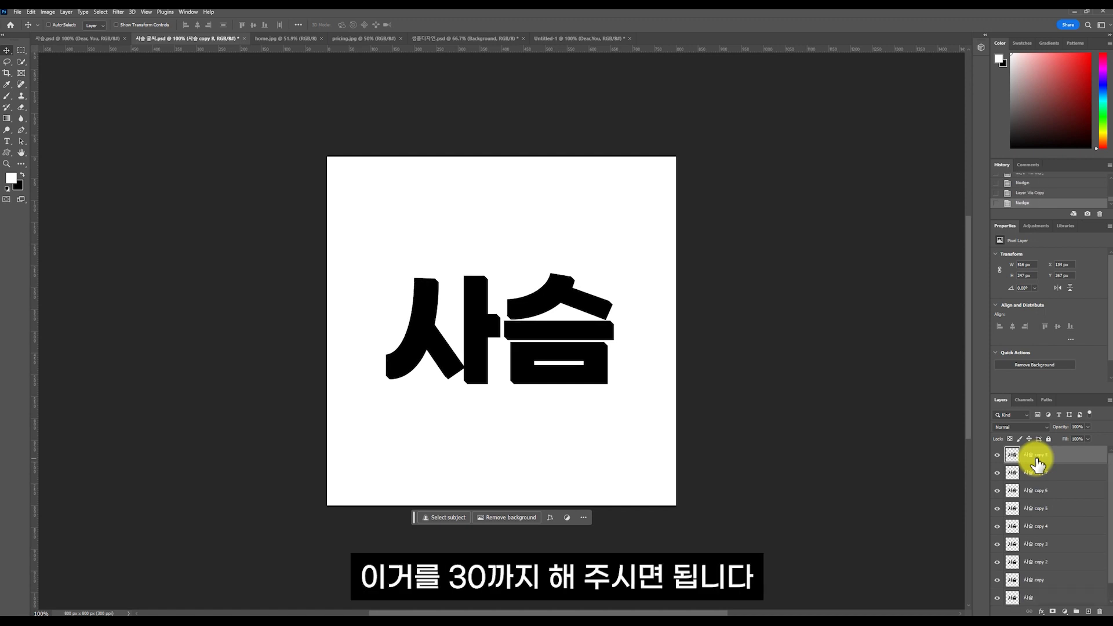
key(ctrl+j)
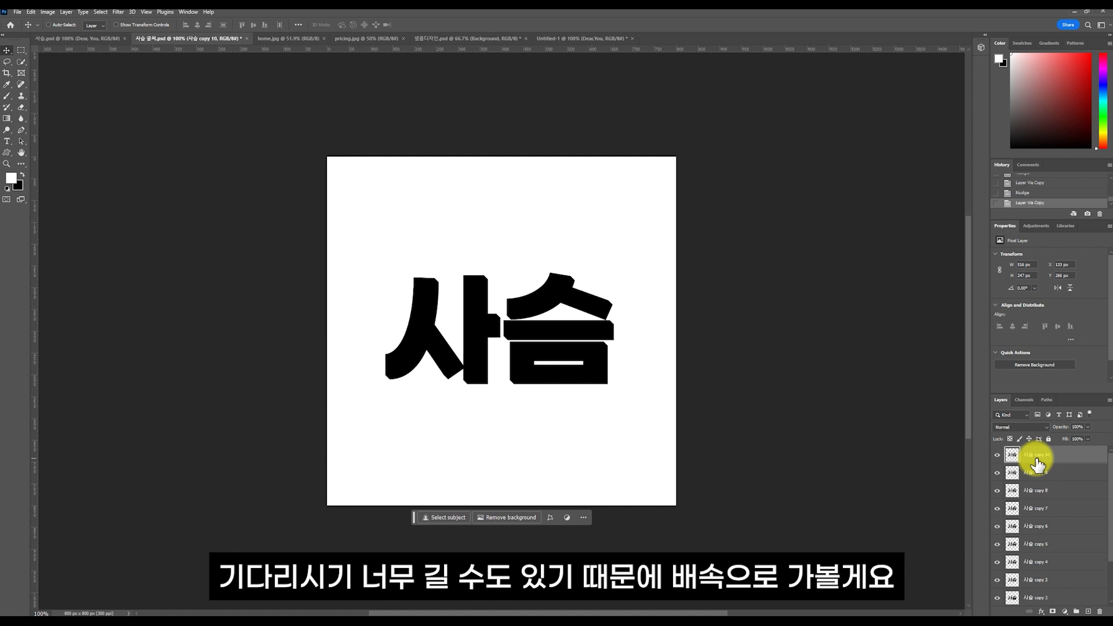
key(Up)
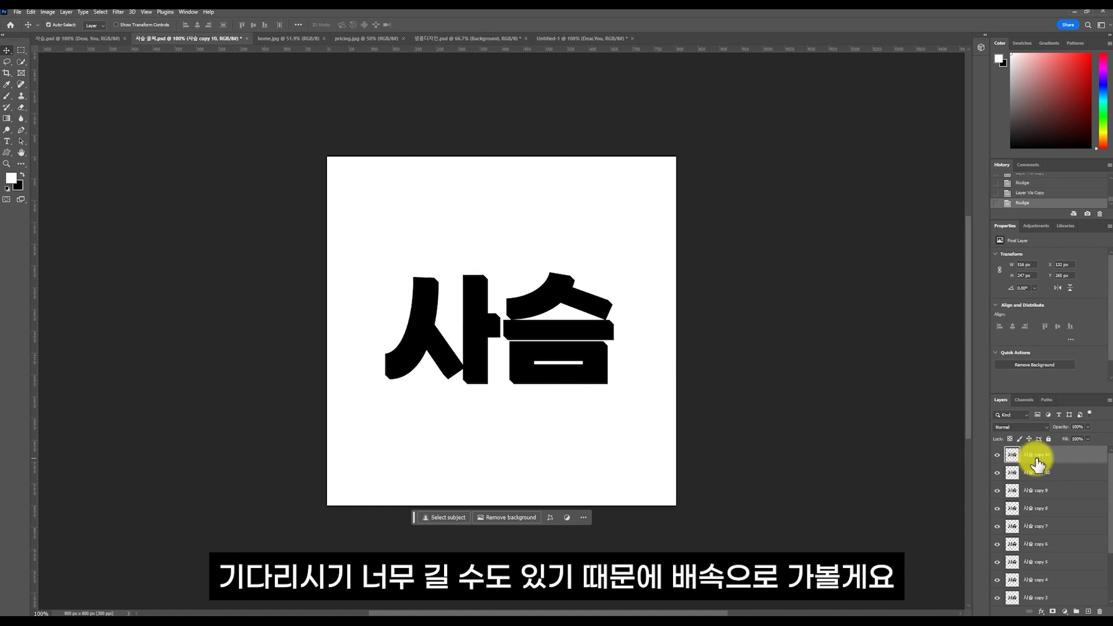
key(ctrl+j)
key(Up)
key(Left)
key(ctrl+j)
key(Up)
key(Left)
key(ctrl+j)
key(Up)
key(Left)
key(ctrl+j)
key(Up)
key(Left)
key(ctrl+j)
key(Up)
key(Left)
key(ctrl+j)
key(Up)
key(Left)
key(ctrl+j)
key(Up)
key(Left)
key(ctrl+j)
key(Up)
key(Left)
key(ctrl+j)
key(Up)
key(Left)
key(ctrl+j)
key(Up)
key(Left)
key(ctrl+j)
key(Up)
key(Left)
key(ctrl+j)
key(Up)
key(Left)
key(ctrl+j)
key(Up)
key(Left)
key(ctrl+j)
key(Up)
key(Left)
key(ctrl+j)
key(Up)
key(Left)
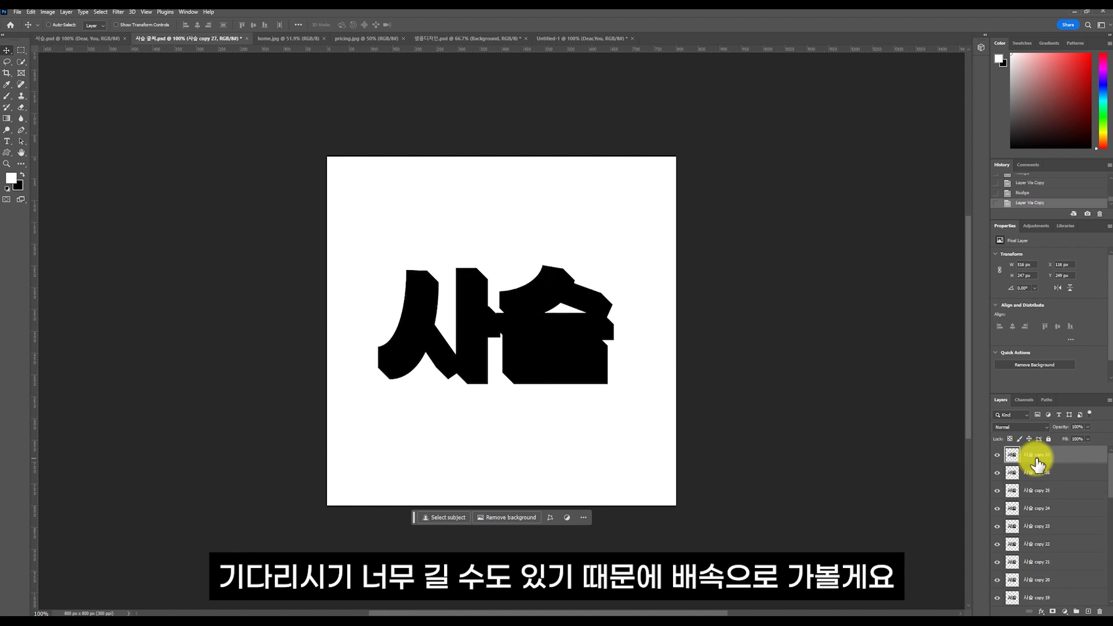
key(ctrl+j)
key(Up)
key(Left)
key(ctrl+j)
key(Up)
key(Left)
key(ctrl+j)
key(Up)
key(Left)
key(ctrl+j)
key(Up)
key(Left)
key(ctrl+j)
key(Up)
key(Left)
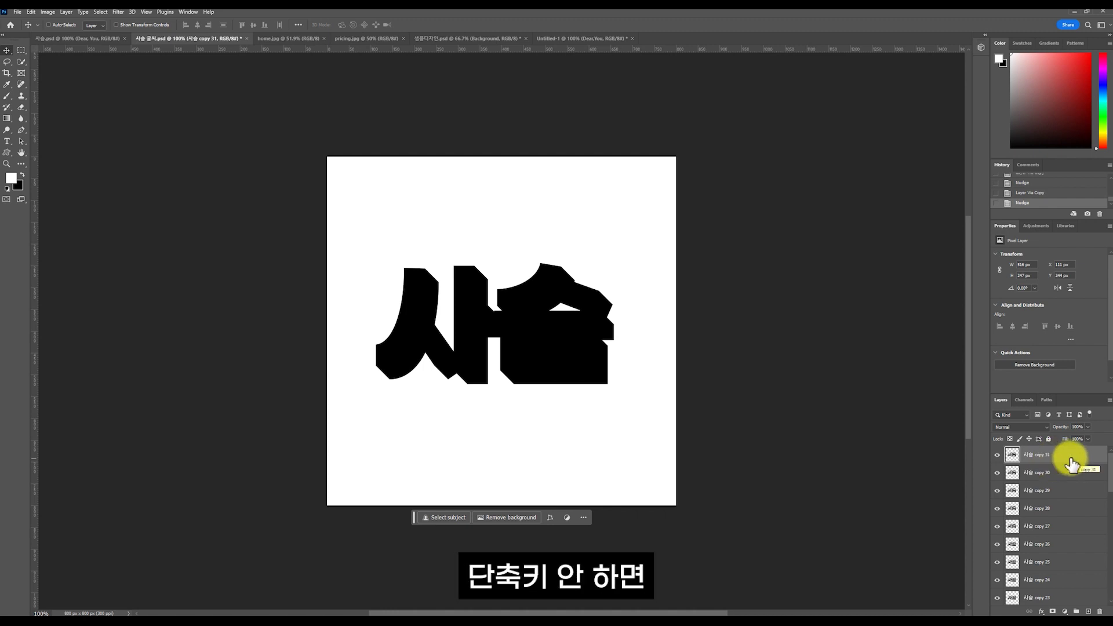
Duplicate the topmost "사슴 copy 31" layer, and delete the extra copy
drag(1057, 460, 1088, 611)
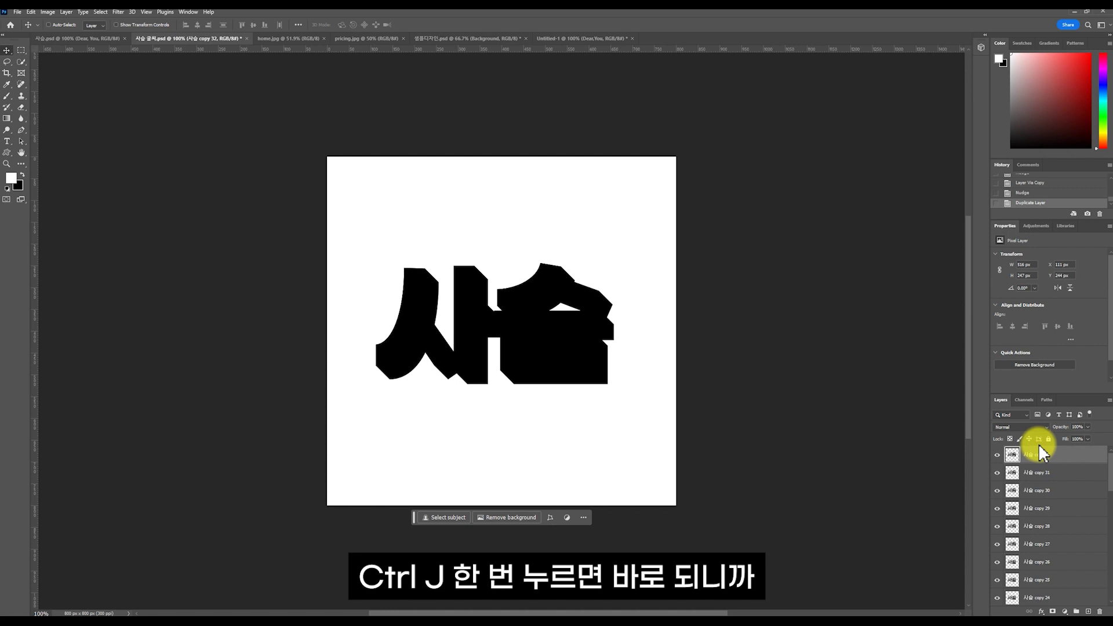
drag(1038, 447, 1099, 611)
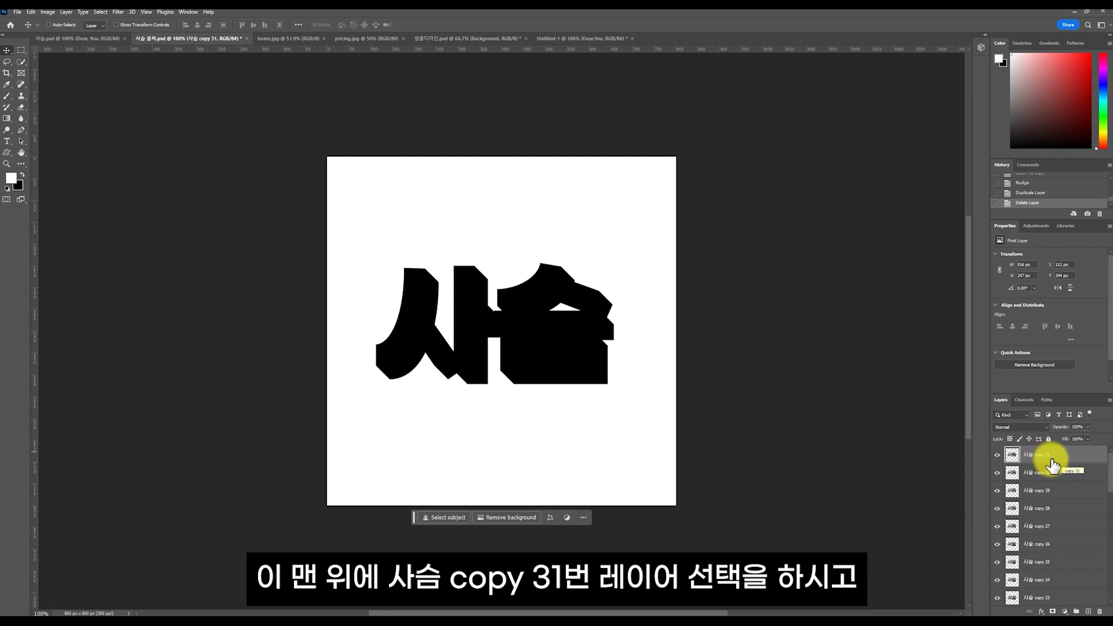
Add a Gradient Overlay to the "사슴 copy 31" layer using the Foreground to Background preset
click(1041, 611)
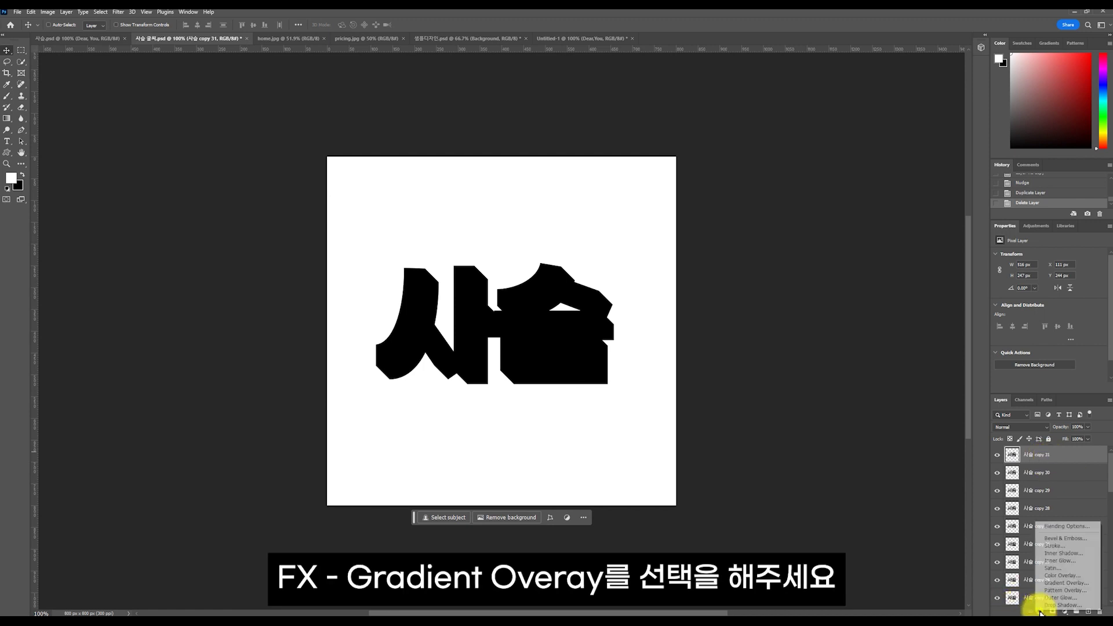
click(1089, 583)
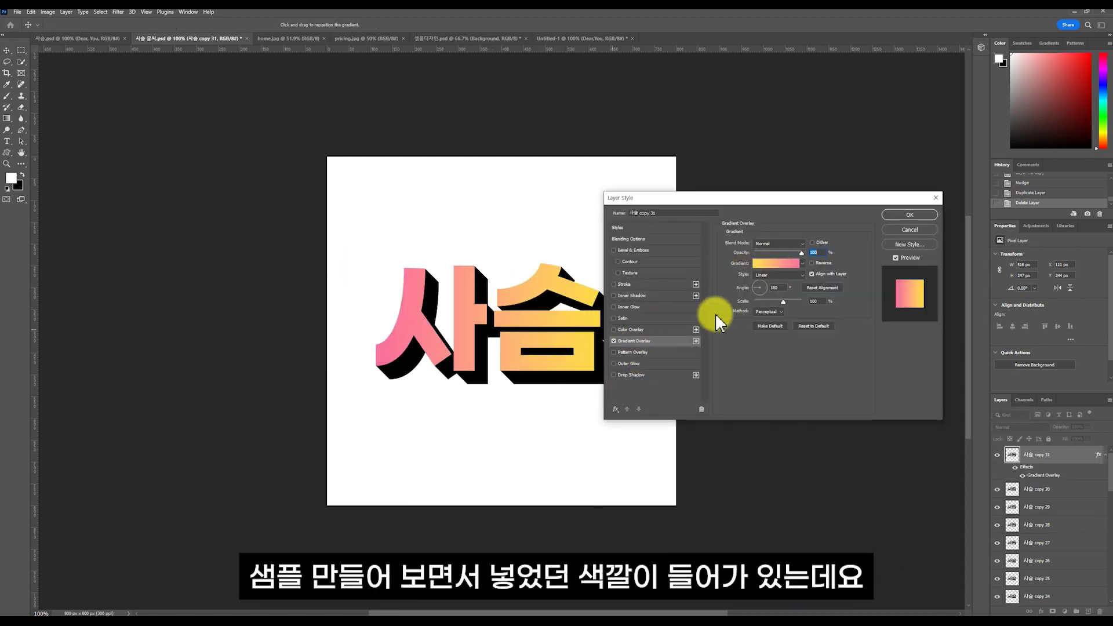
click(783, 263)
click(621, 124)
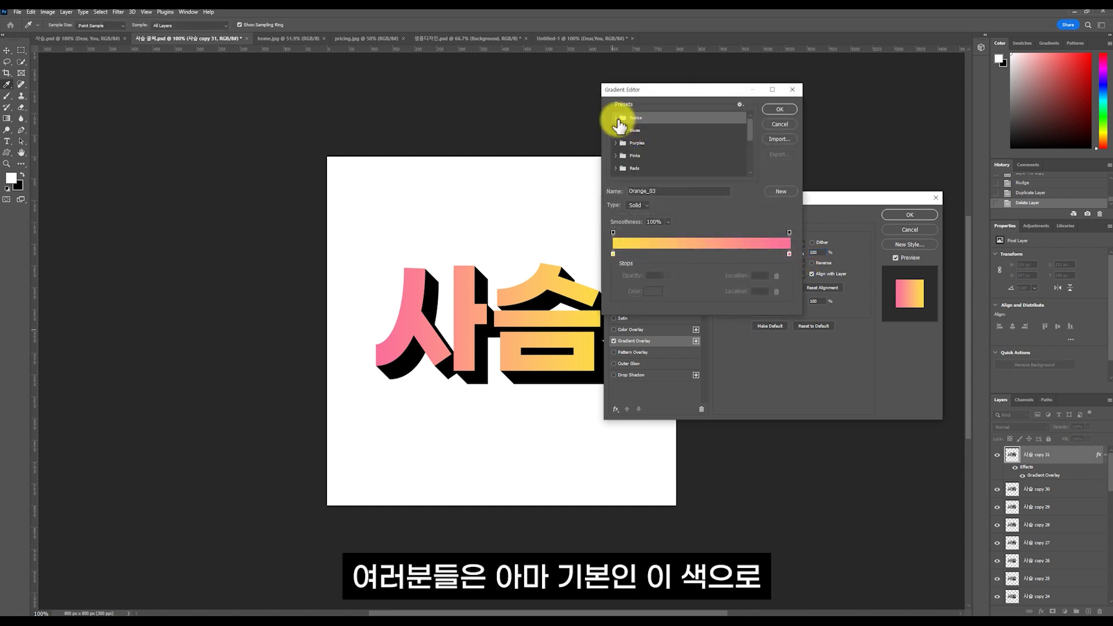
click(622, 135)
click(766, 109)
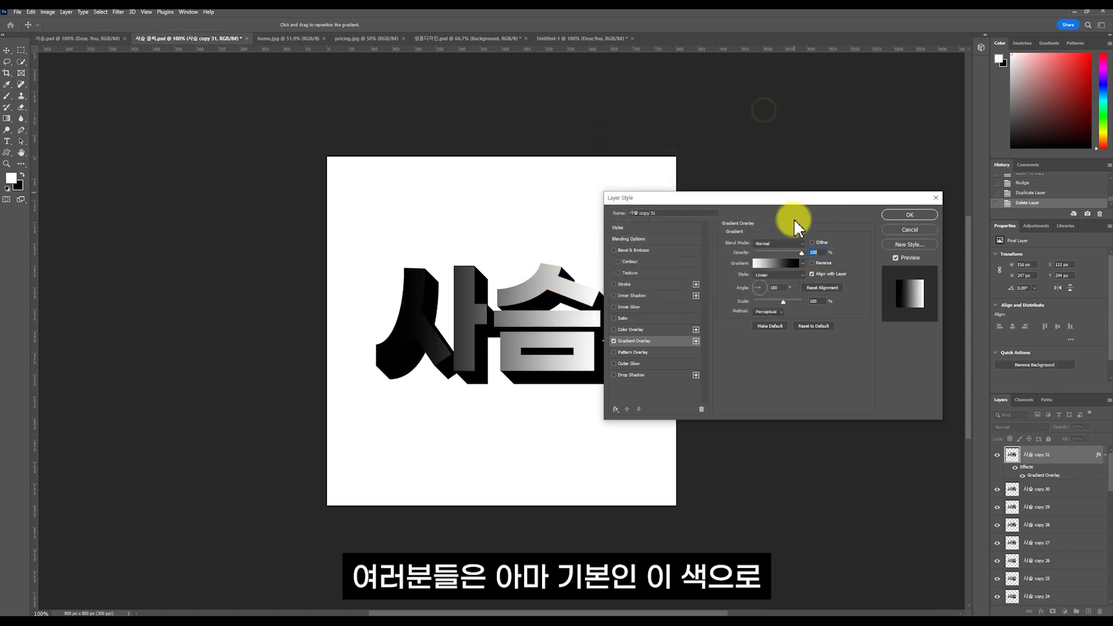
Try the Iridescent_07 and Iridescent_18 gradient presets on the lettering's overlay
click(779, 263)
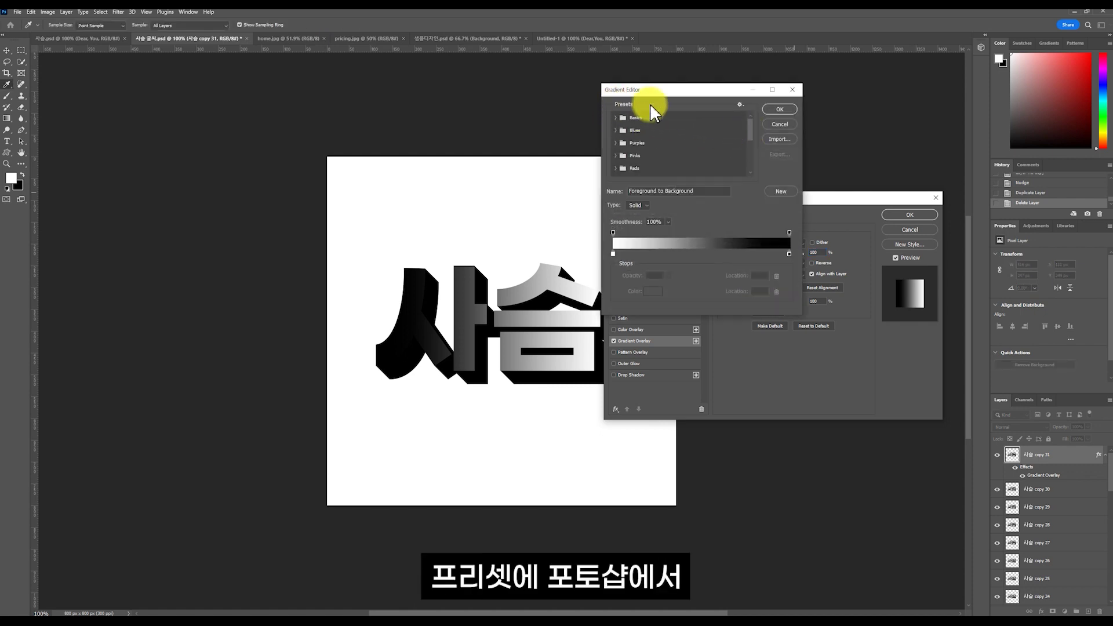
scroll(701, 142, down, 3)
click(617, 169)
click(616, 131)
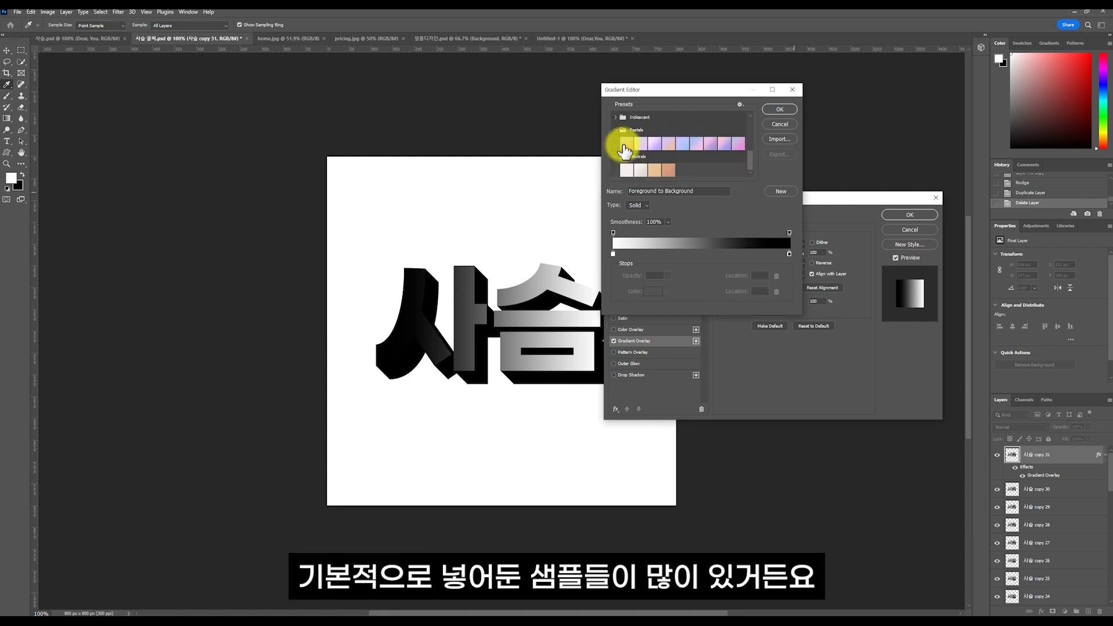
click(625, 144)
click(696, 152)
click(710, 152)
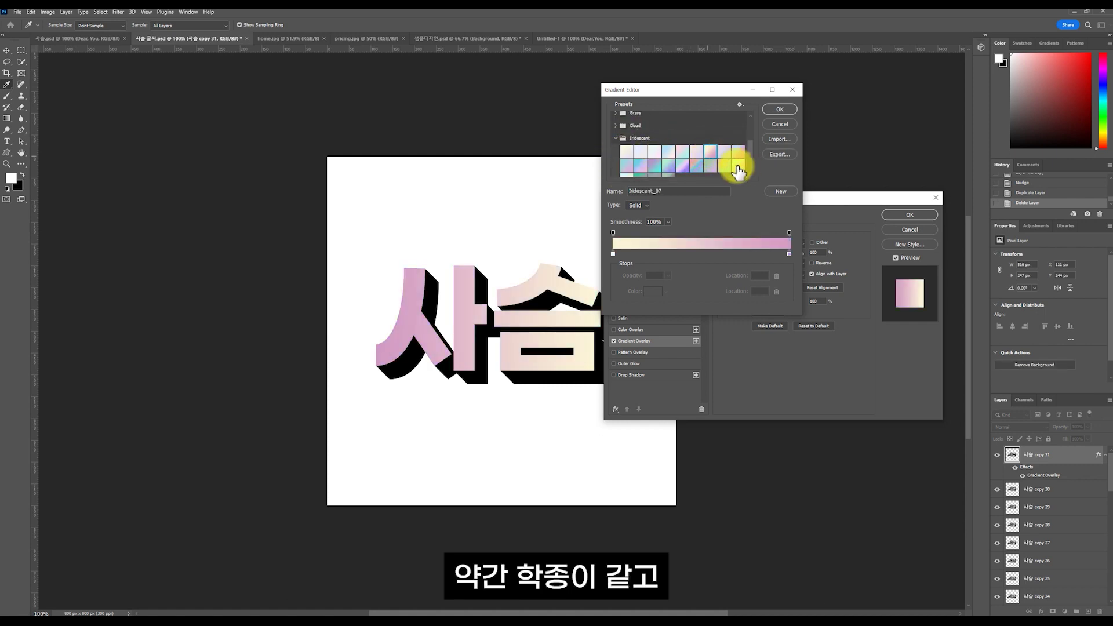
click(735, 167)
scroll(703, 153, down, 1)
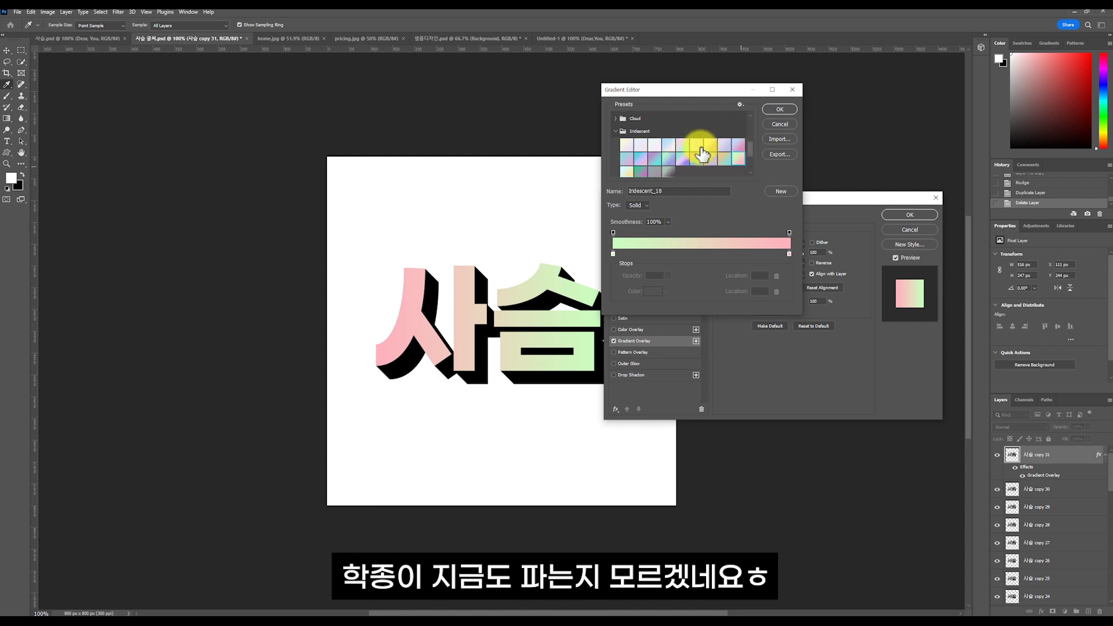
Try the Cloud_02 and Gray_11 gradient presets on the lettering's overlay
click(690, 162)
scroll(667, 155, up, 1)
click(641, 149)
scroll(643, 148, up, 1)
click(644, 145)
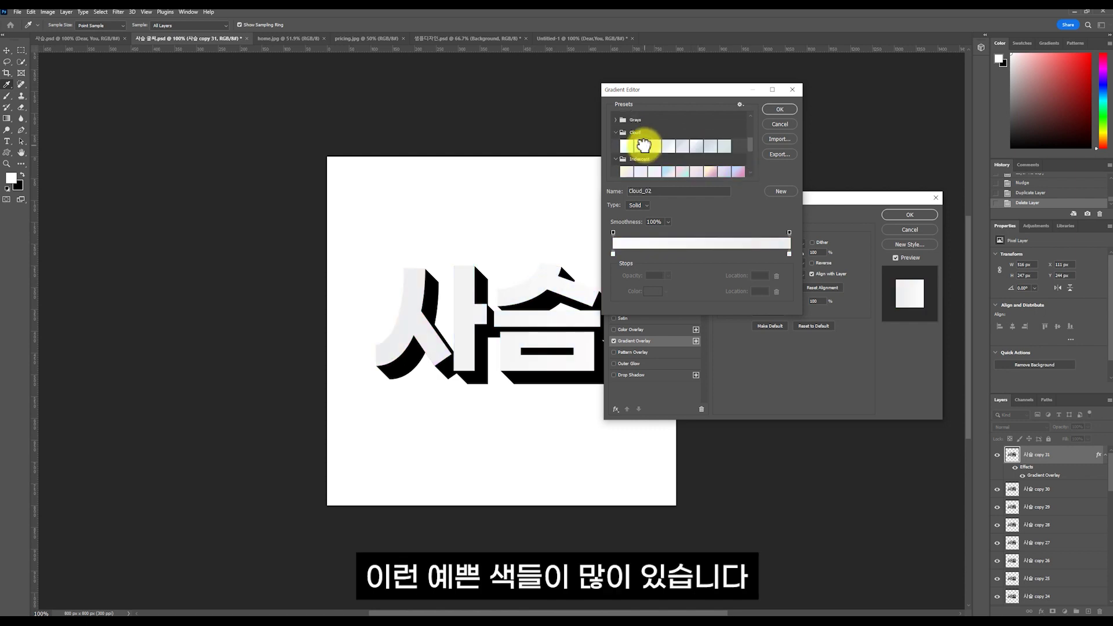
scroll(641, 154, up, 1)
click(641, 155)
scroll(642, 154, up, 1)
click(641, 154)
scroll(641, 154, up, 1)
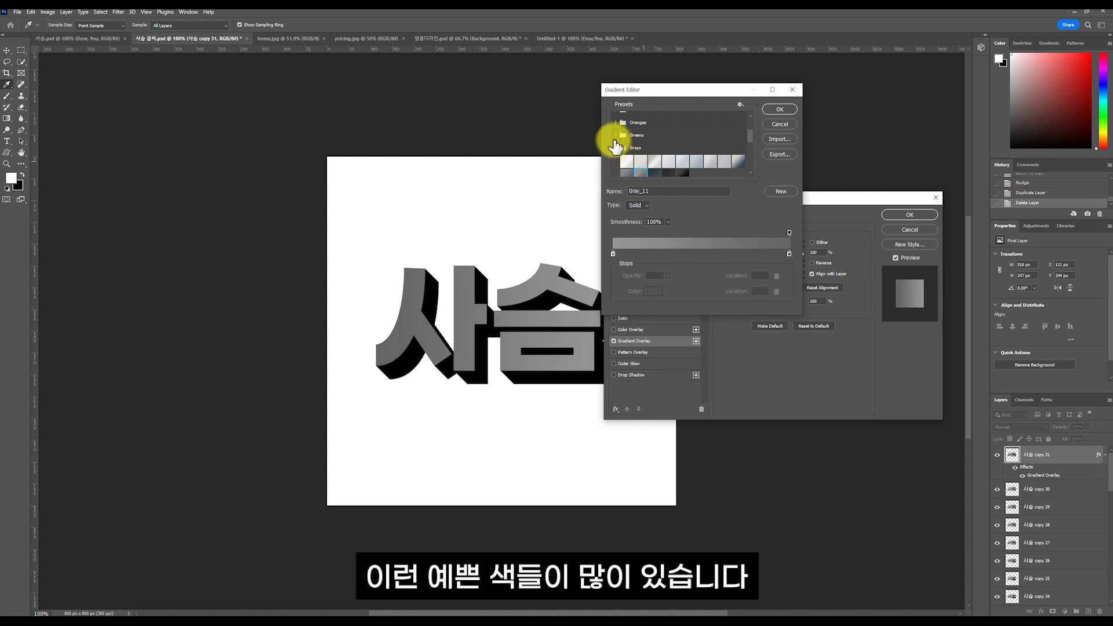
Apply the yellow-to-green Green_15 preset from the Greens group to the overlay's gradient
click(616, 136)
click(708, 165)
click(694, 150)
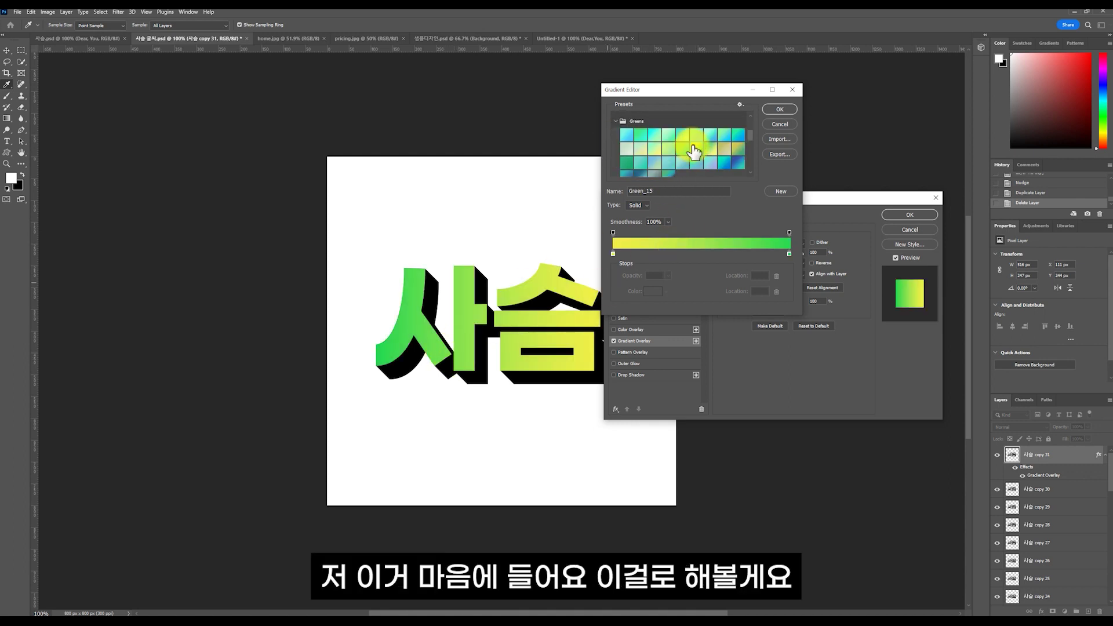
click(701, 161)
click(701, 153)
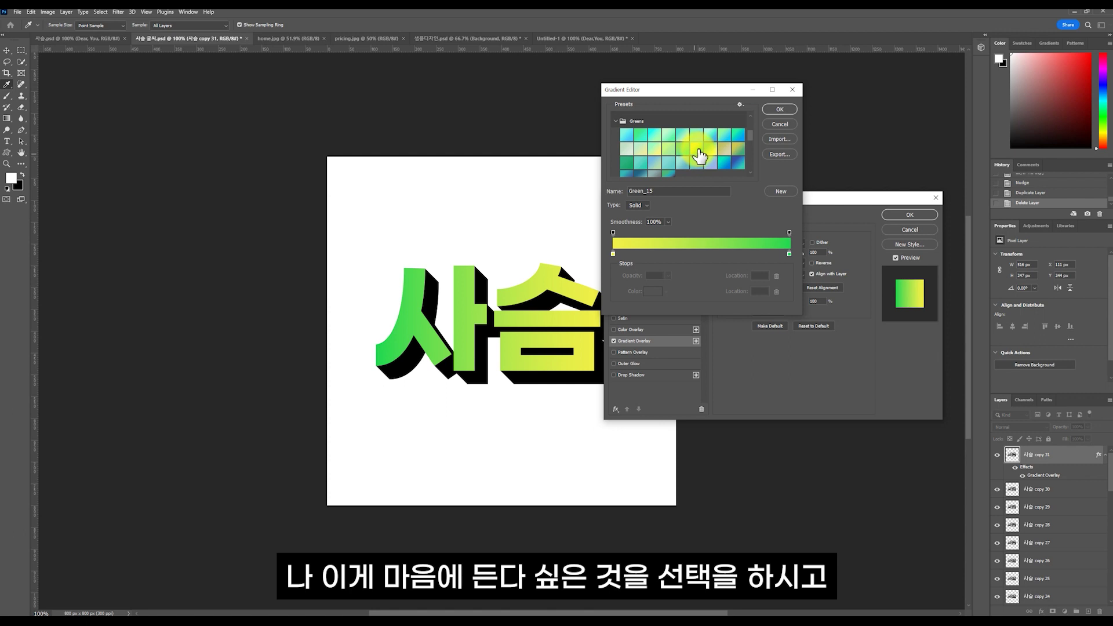
click(780, 109)
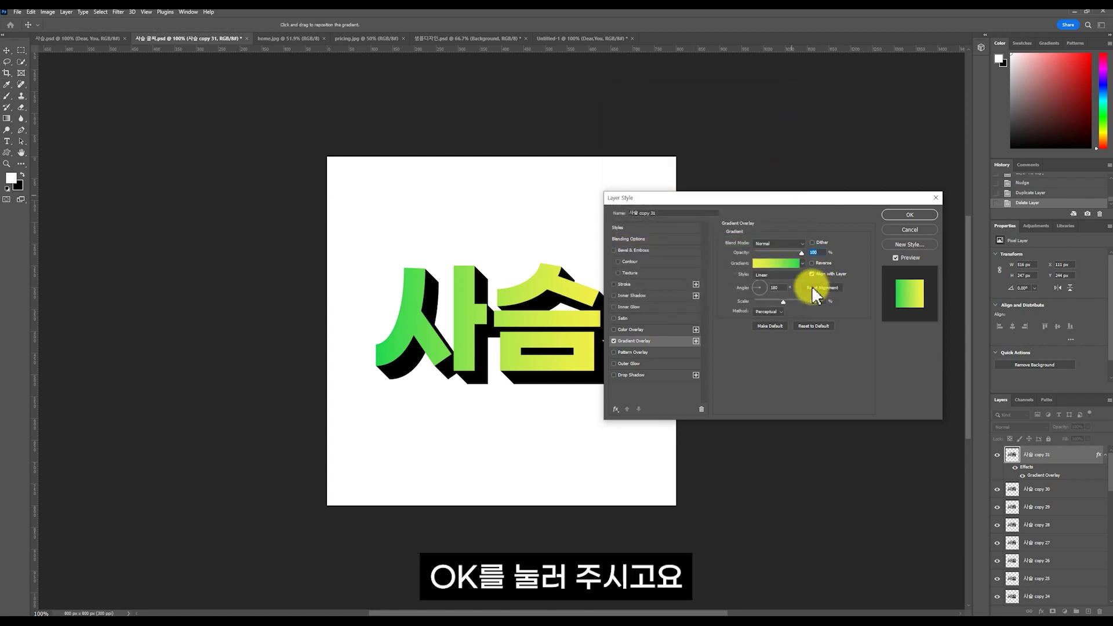
Rotate the gradient's angle so green runs down from the upper edge, keeping the Linear style after trying Radial
drag(754, 286, 755, 280)
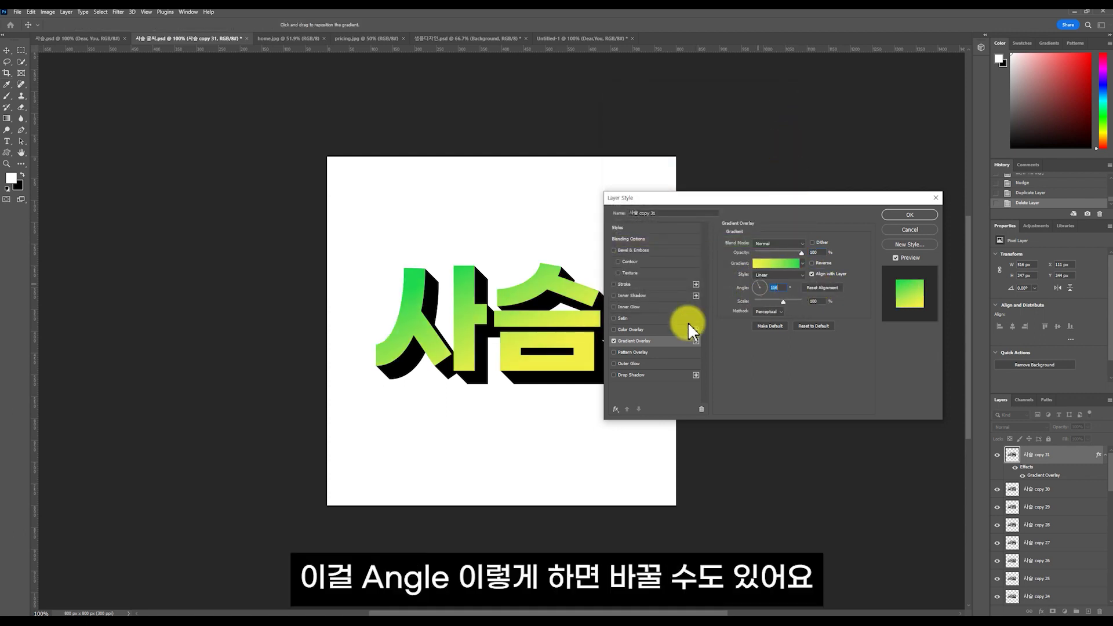
click(778, 275)
click(797, 285)
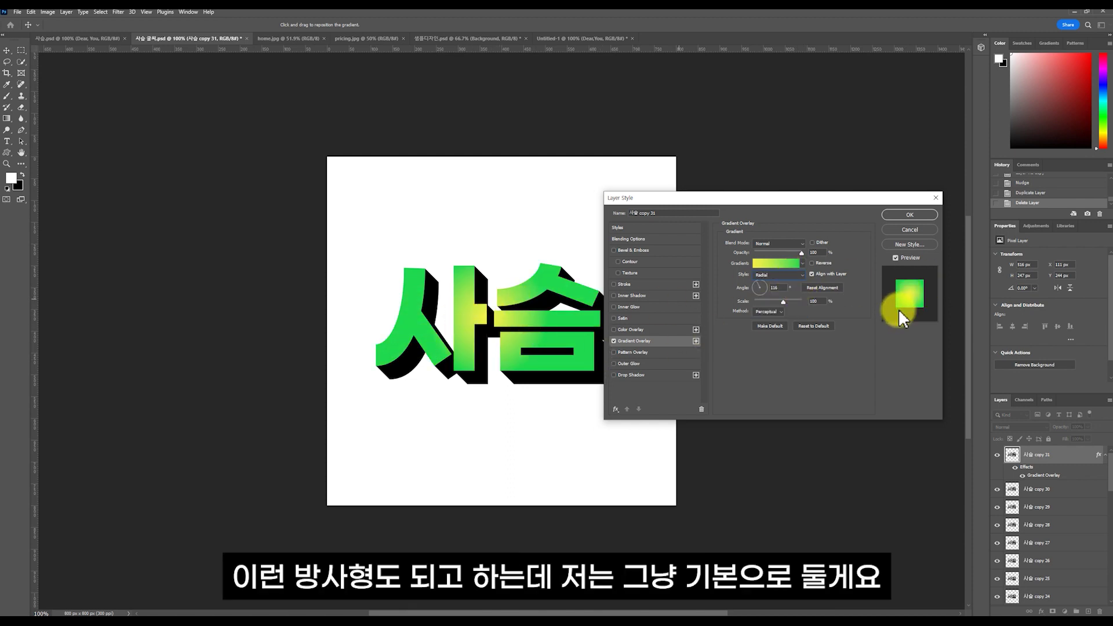
click(774, 275)
click(780, 277)
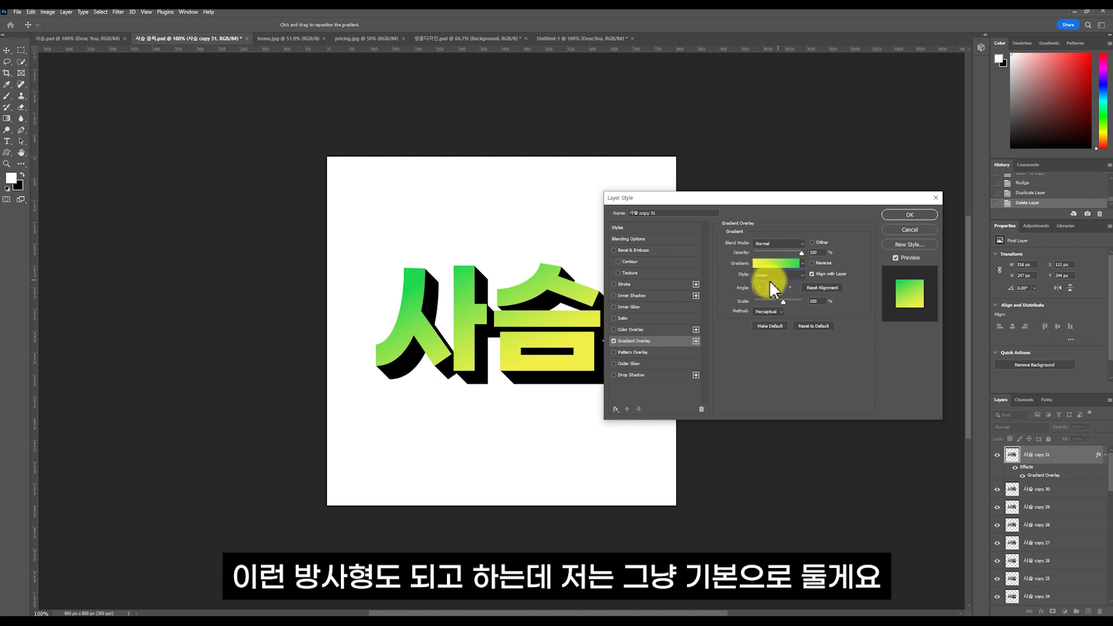
click(916, 219)
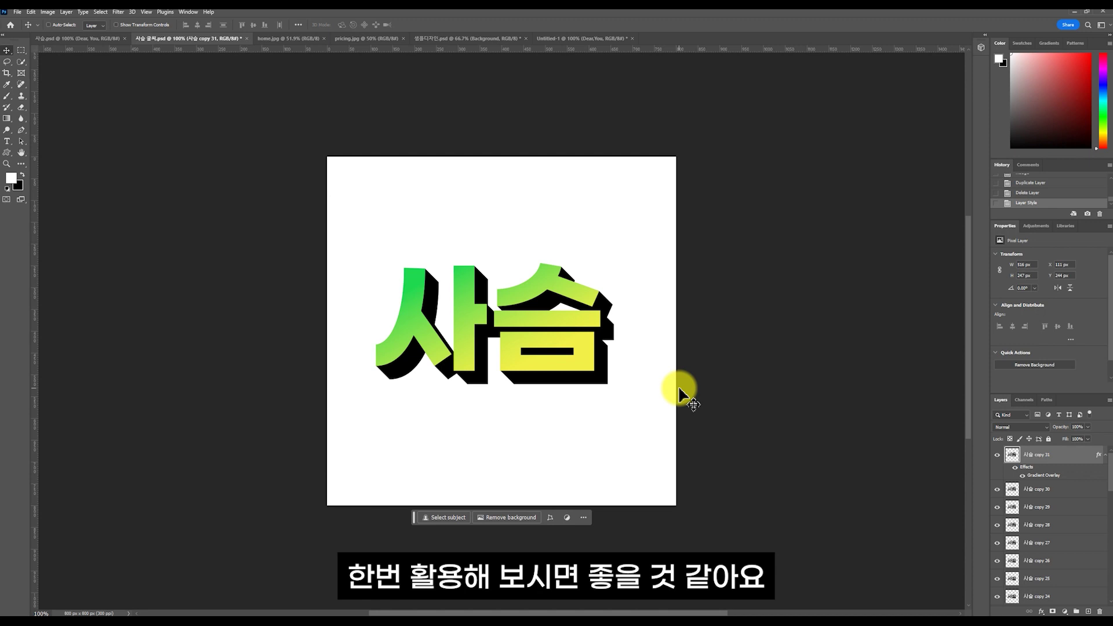
Compare the silver deer design in 사슴.psd with the 3D "사슴" lettering, finishing on the deer document
click(76, 38)
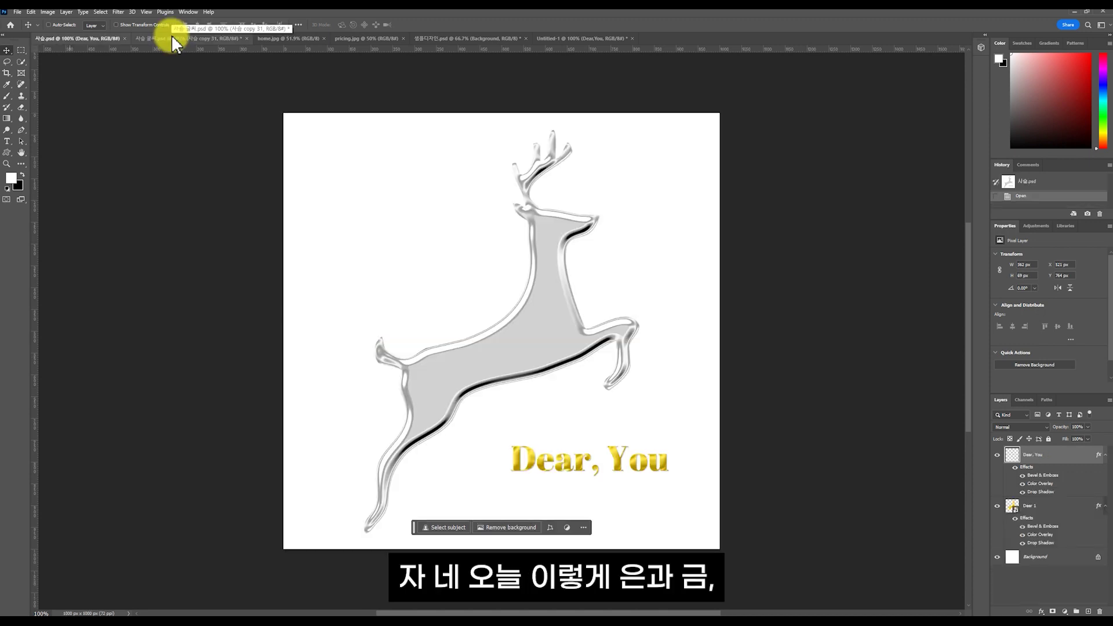
click(172, 39)
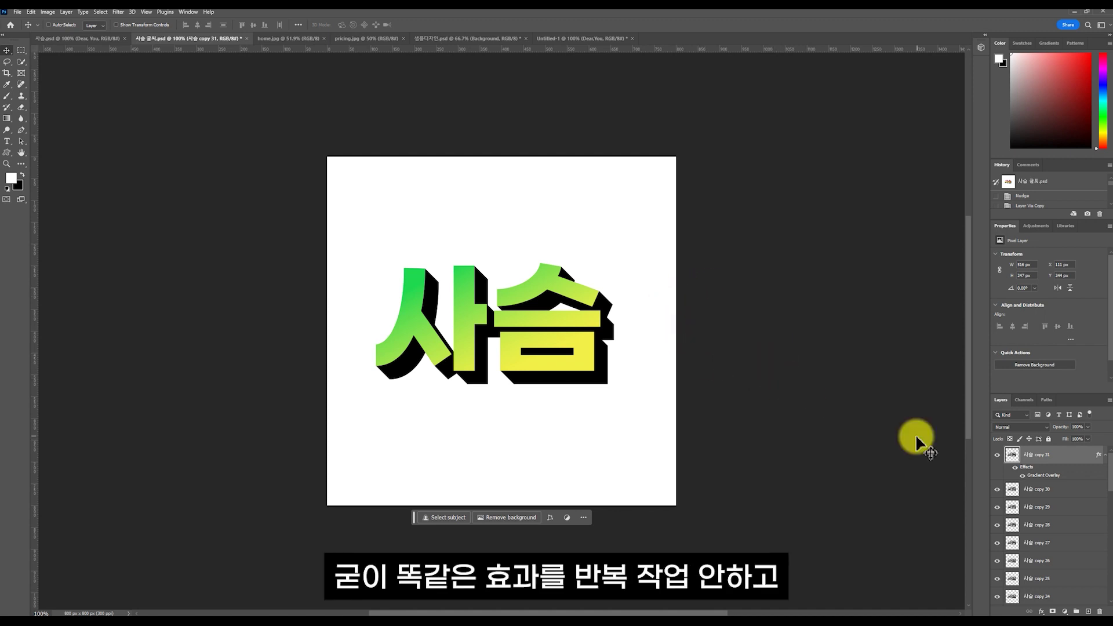
click(76, 38)
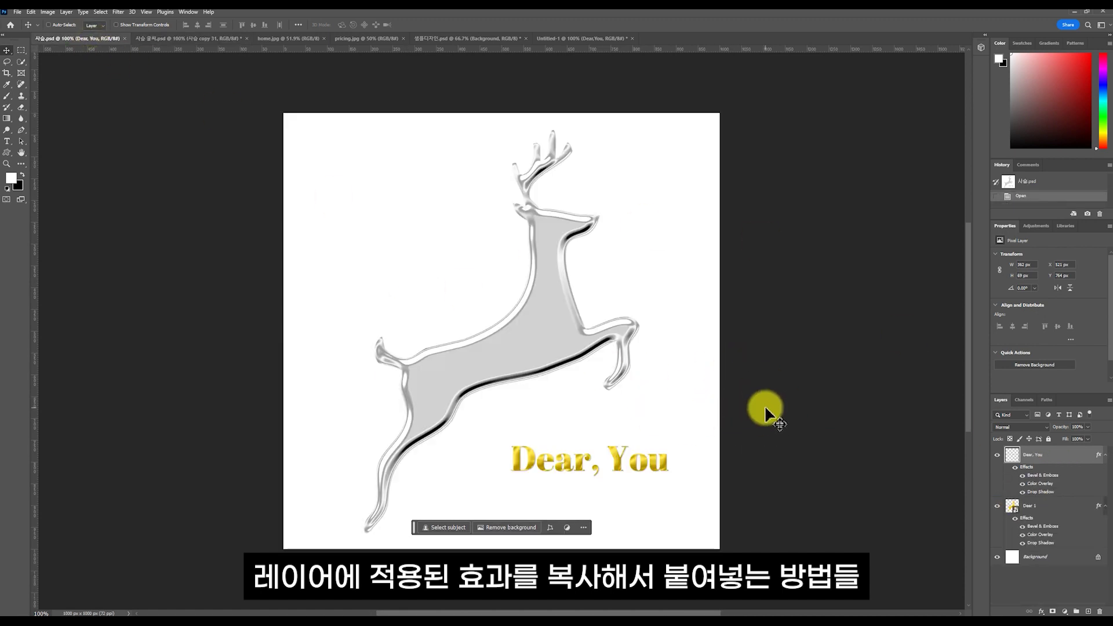